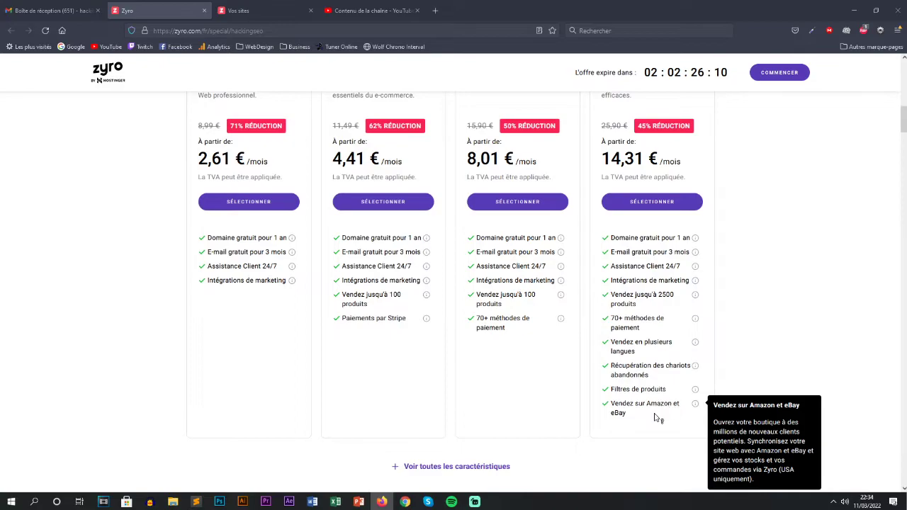
# Expand the full feature comparison beneath the four Zyro pricing plans.
pyautogui.scroll(-5, 650, 418)
pyautogui.scroll(-3, 654, 416)
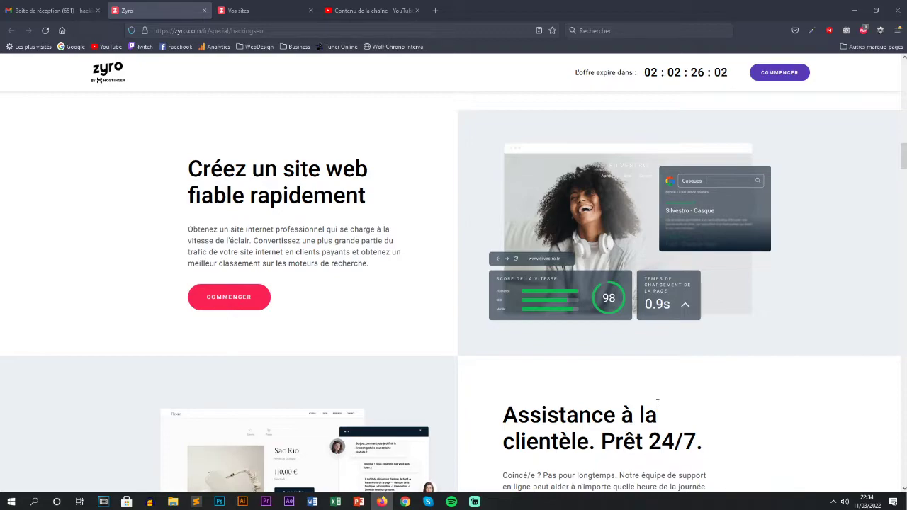
pyautogui.scroll(3, 658, 403)
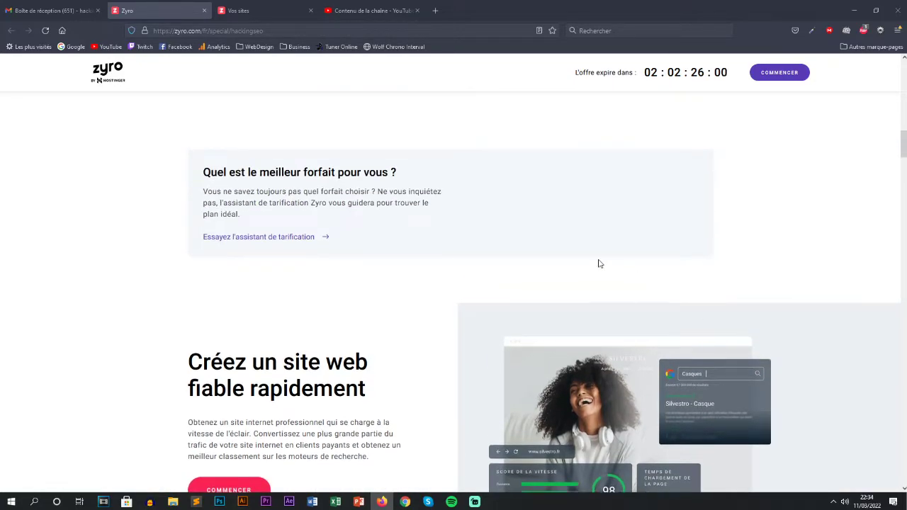
pyautogui.scroll(1, 445, 265)
pyautogui.scroll(2, 445, 265)
pyautogui.click(475, 277)
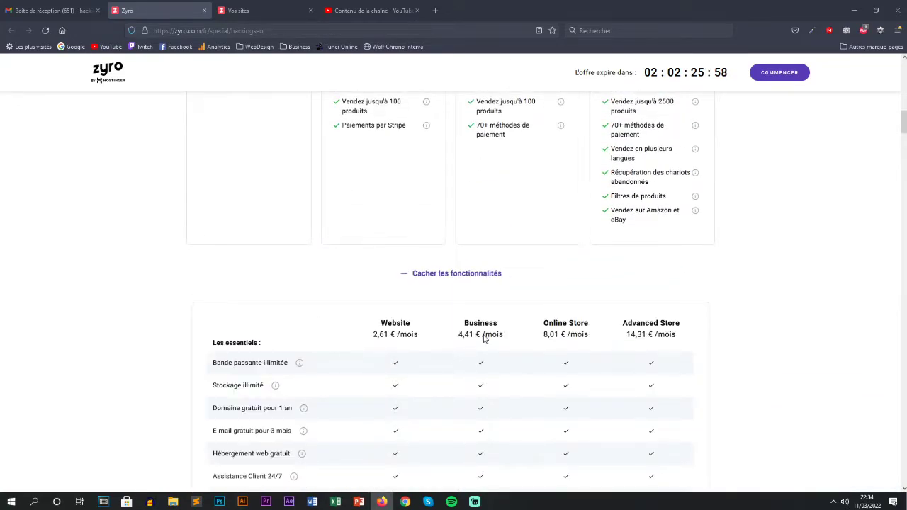
# Examine the essential features in the plan comparison table, from unlimited bandwidth and customer support to Google Analytics and embedded code.
pyautogui.scroll(-1, 485, 260)
pyautogui.scroll(-1, 314, 336)
pyautogui.scroll(-2, 342, 367)
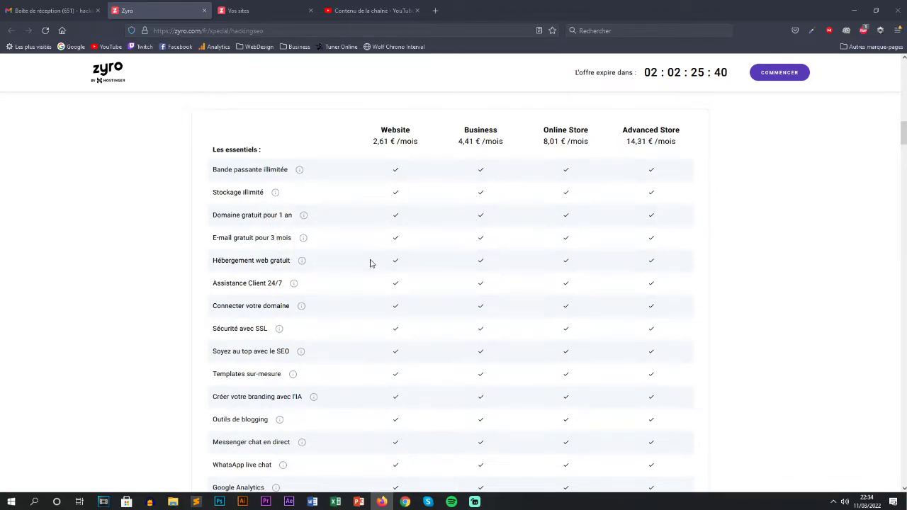
pyautogui.scroll(-3, 365, 263)
pyautogui.moveTo(238, 275)
pyautogui.scroll(4, 237, 276)
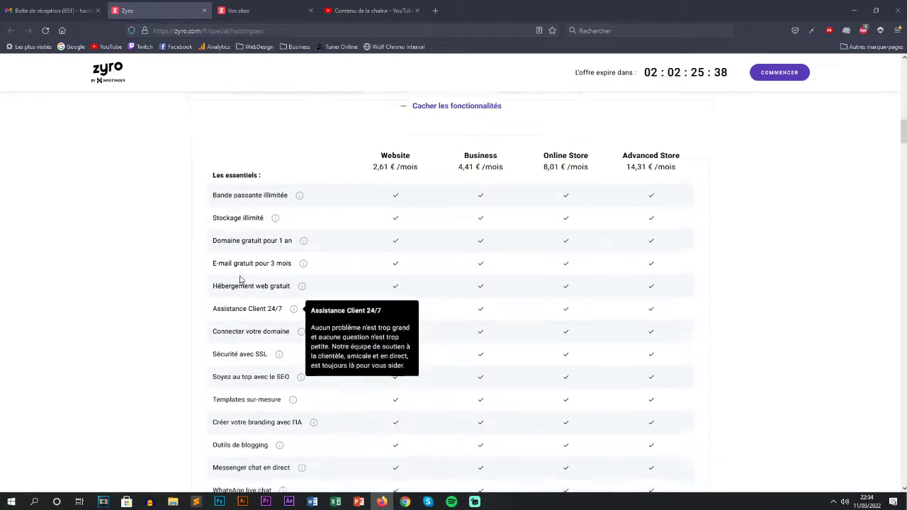
pyautogui.moveTo(234, 311)
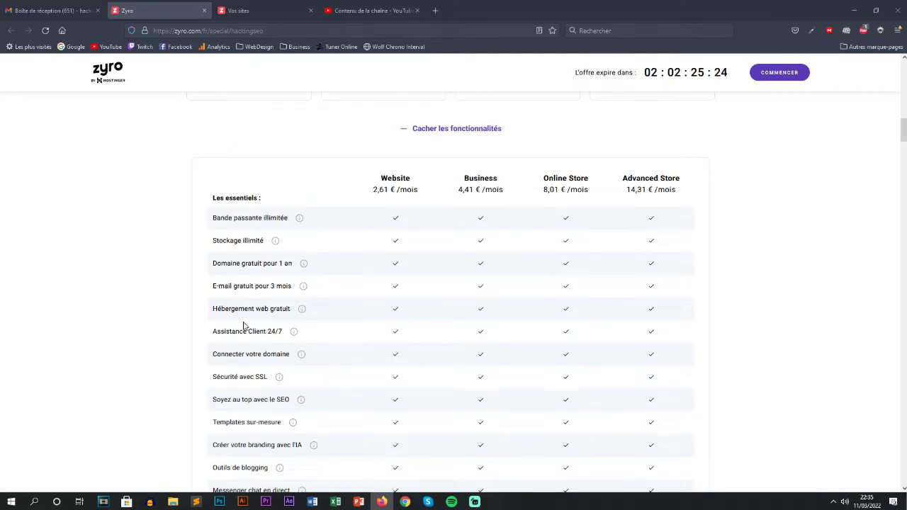
pyautogui.scroll(-3, 244, 326)
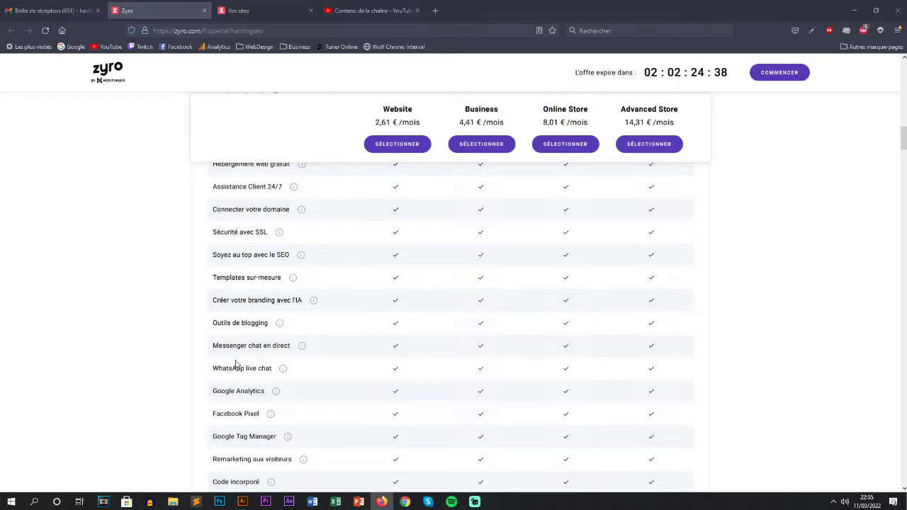
pyautogui.scroll(-3, 236, 363)
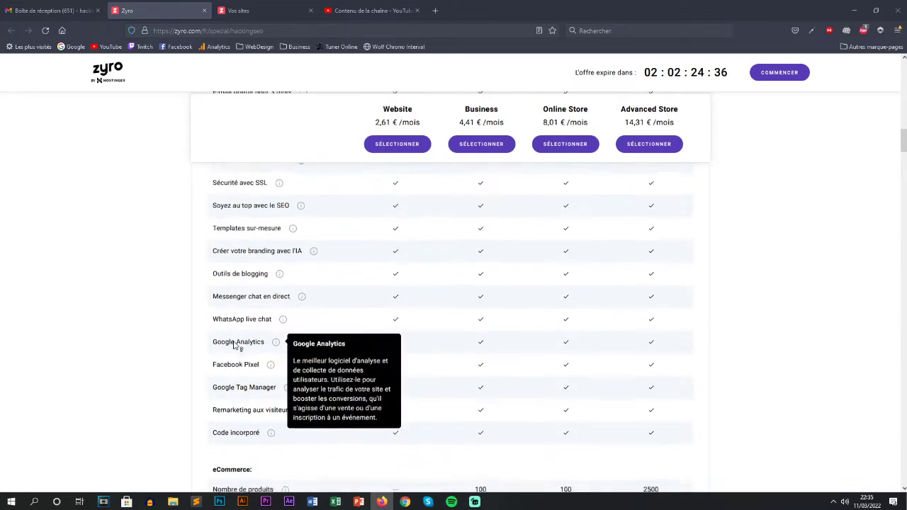
# In the eCommerce comparison, highlight the Business and Online Store fees and the Advanced Store product limit.
pyautogui.scroll(-3, 223, 256)
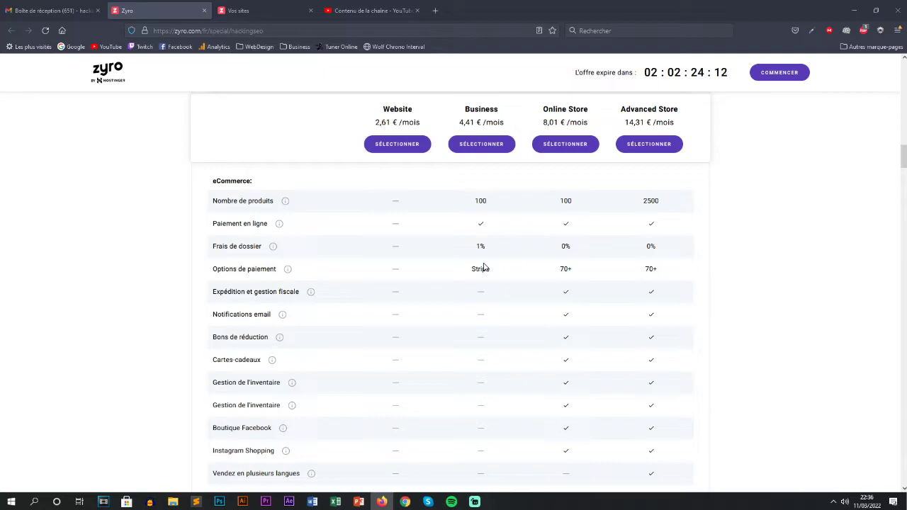
pyautogui.moveTo(498, 248); pyautogui.dragTo(478, 247)
pyautogui.moveTo(559, 247); pyautogui.dragTo(580, 250)
pyautogui.moveTo(230, 202)
pyautogui.scroll(3, 560, 203)
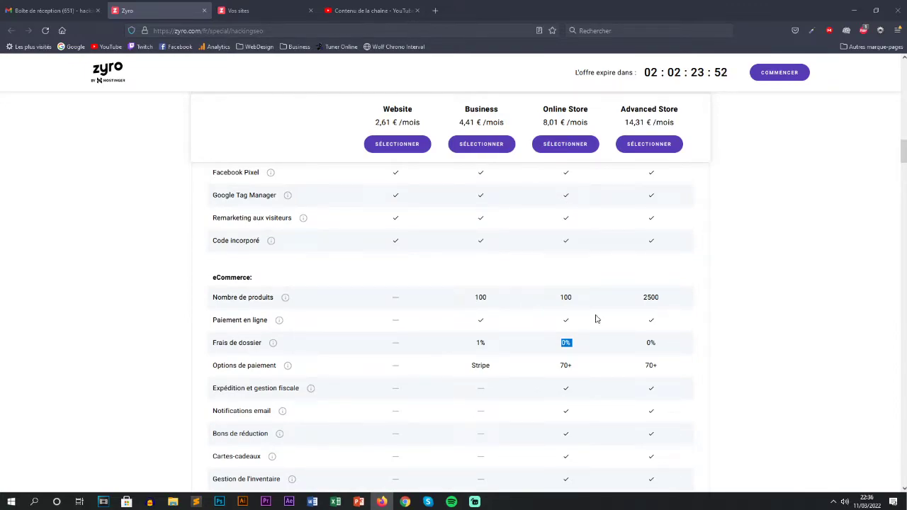
pyautogui.doubleClick(652, 297)
pyautogui.scroll(-3, 654, 299)
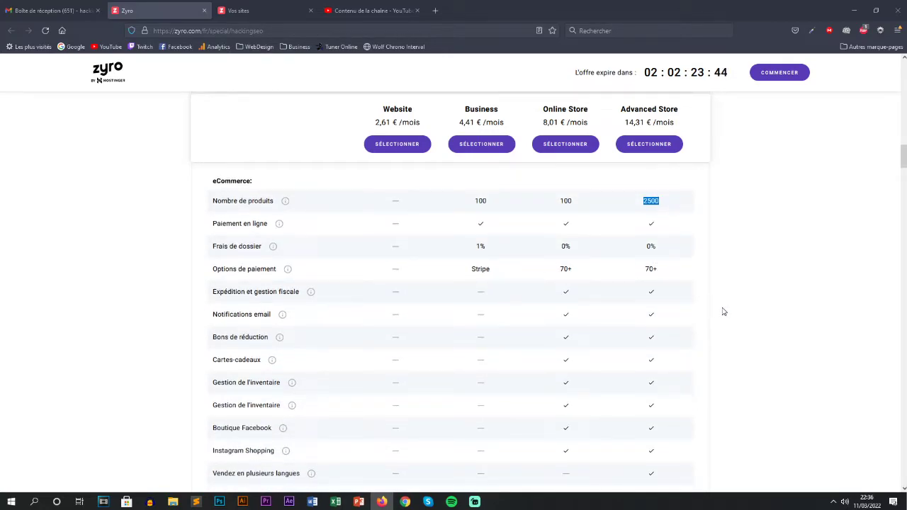
# Examine the remaining eCommerce rows and their explanations, including multilingual selling, Amazon and eBay sales, product dimensions and automated marketing e-mails.
pyautogui.scroll(-4, 723, 312)
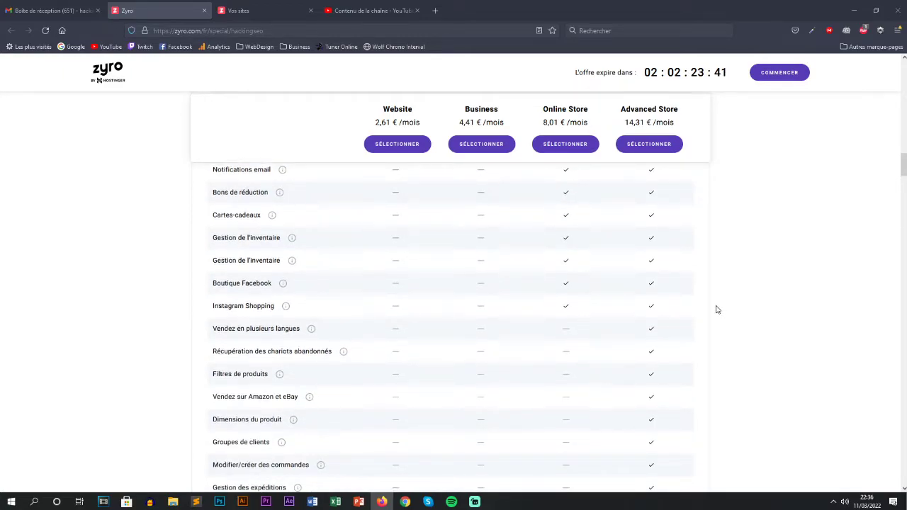
pyautogui.moveTo(905, 161); pyautogui.dragTo(905, 165)
pyautogui.scroll(-1, 843, 200)
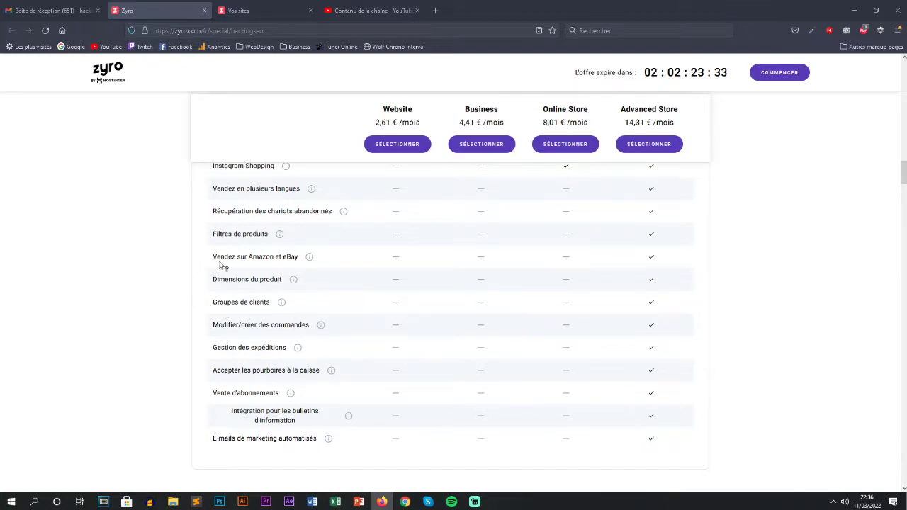
pyautogui.moveTo(278, 262)
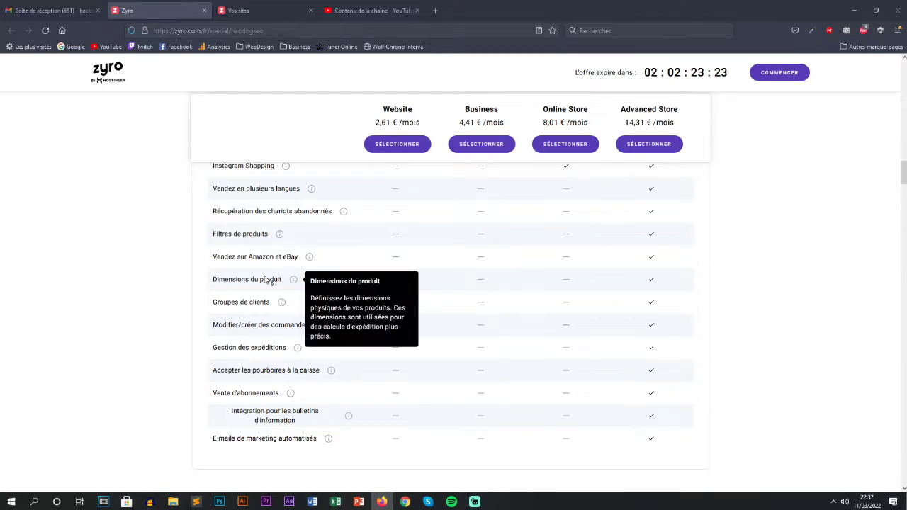
pyautogui.moveTo(250, 265)
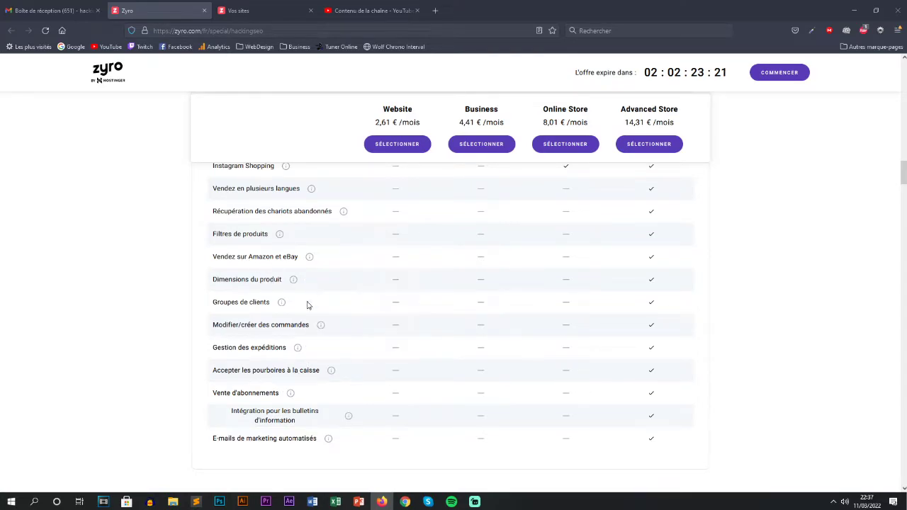
pyautogui.moveTo(220, 443)
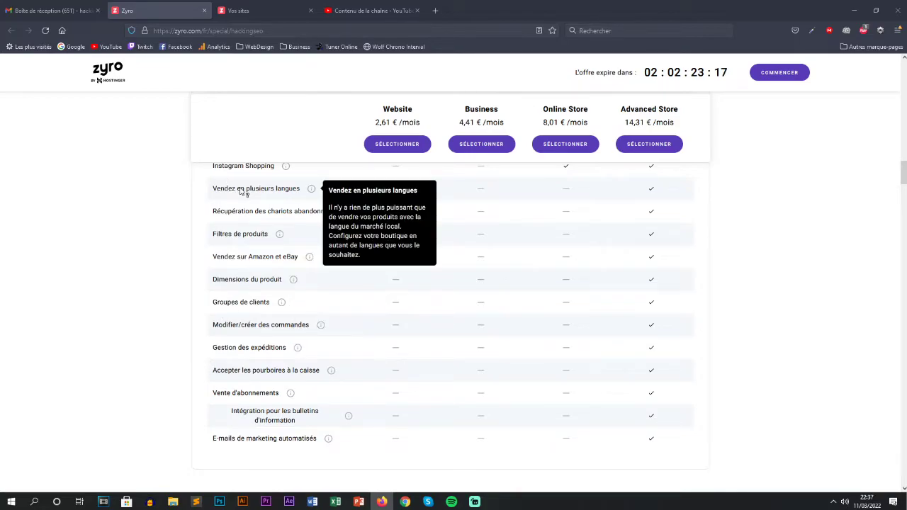
pyautogui.moveTo(297, 196)
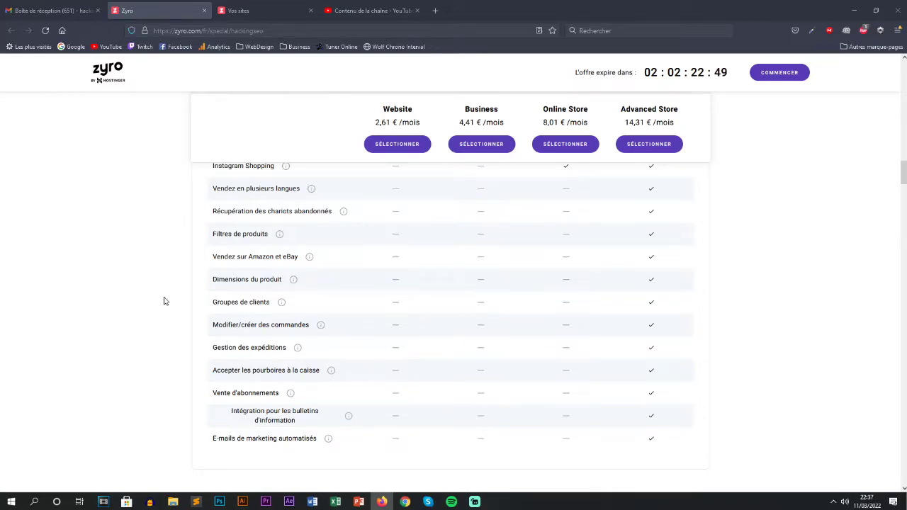
pyautogui.moveTo(327, 446)
pyautogui.scroll(-3, 904, 181)
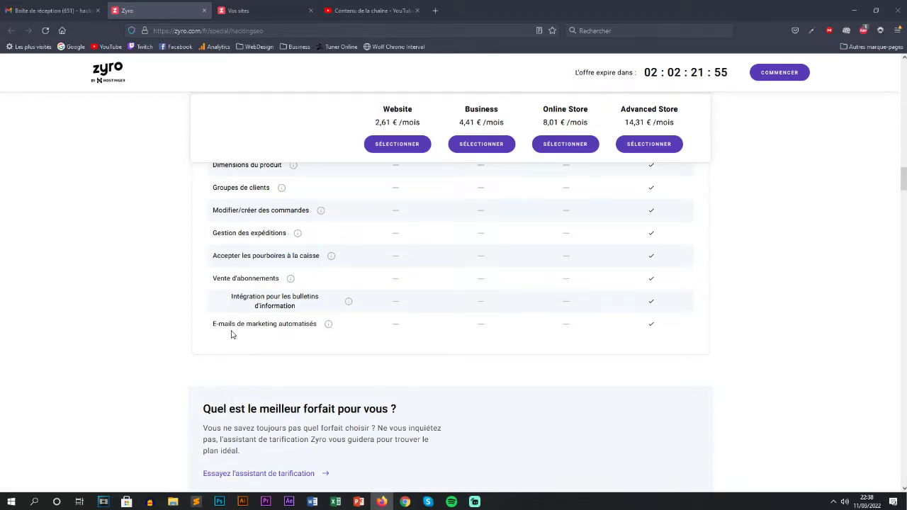
pyautogui.moveTo(312, 331)
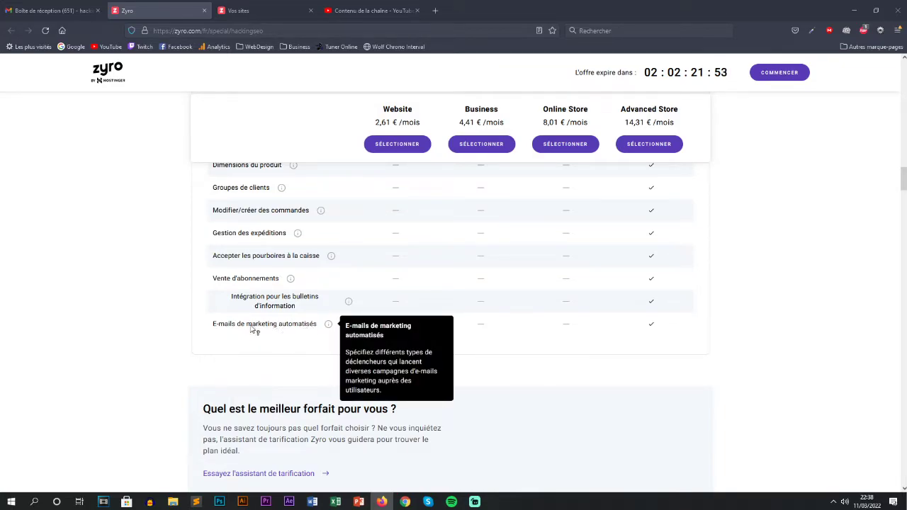
pyautogui.moveTo(339, 309)
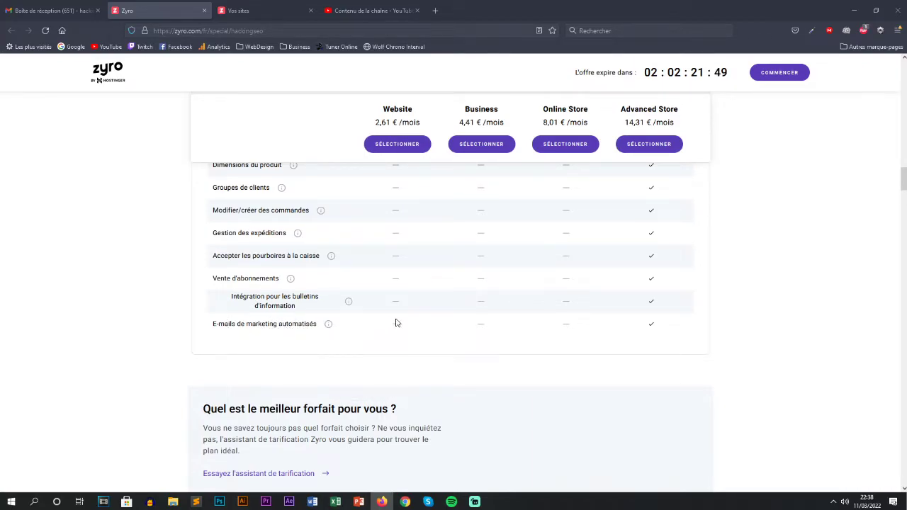
# Read the offer page's sections on fast site creation, 24/7 customer support and selling online without hidden fees.
pyautogui.scroll(-5, 421, 320)
pyautogui.scroll(-1, 426, 323)
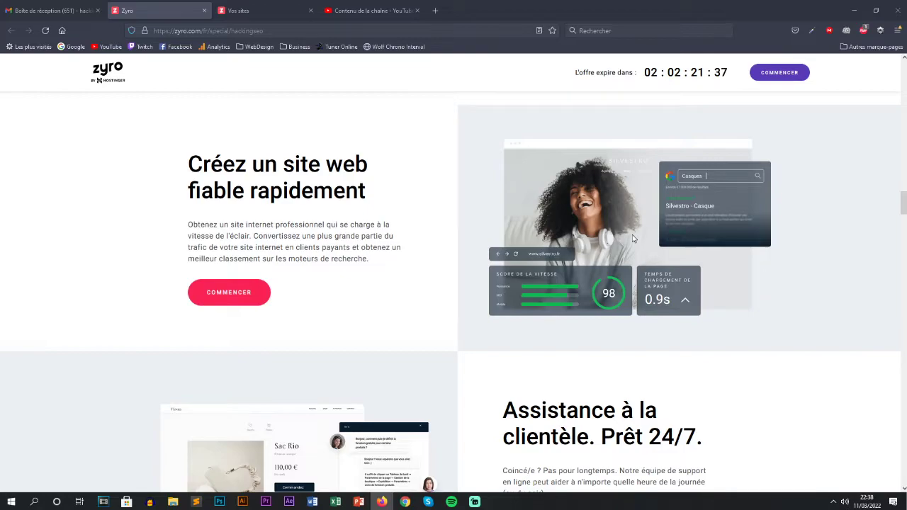
pyautogui.scroll(-3, 633, 239)
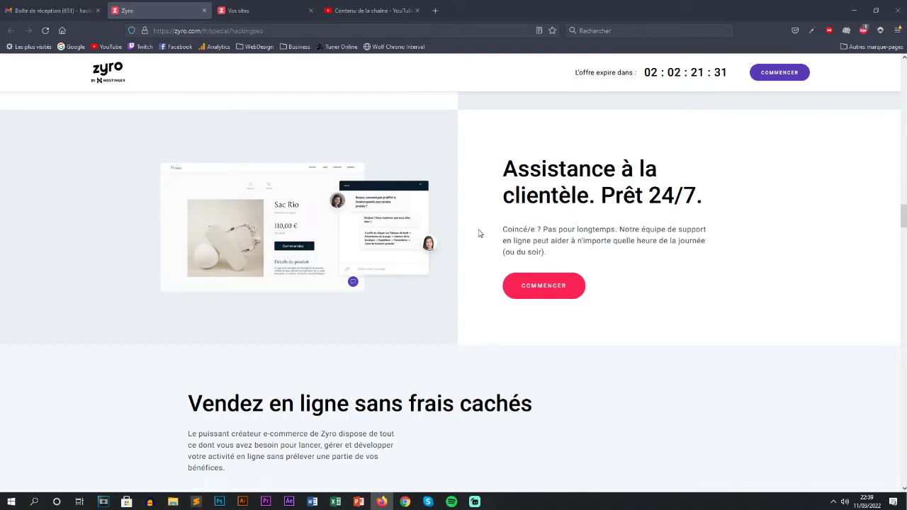
pyautogui.scroll(-1, 482, 234)
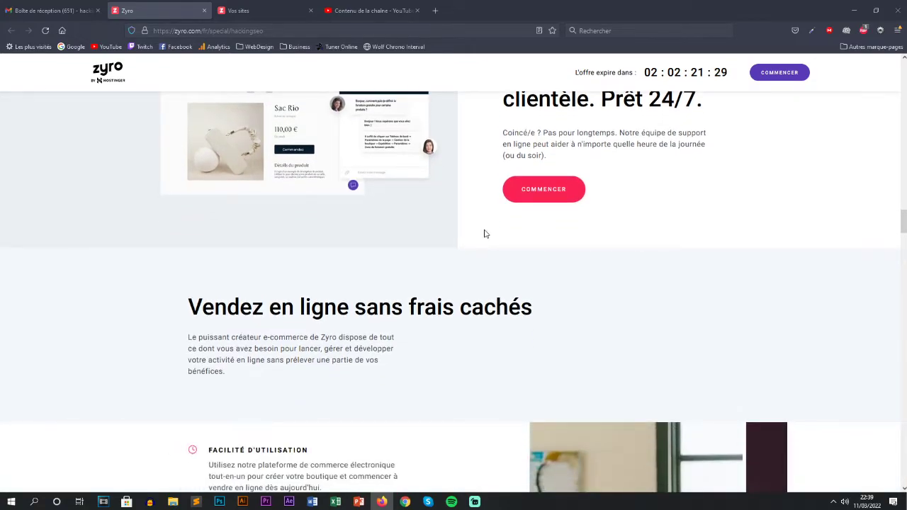
pyautogui.scroll(1, 488, 222)
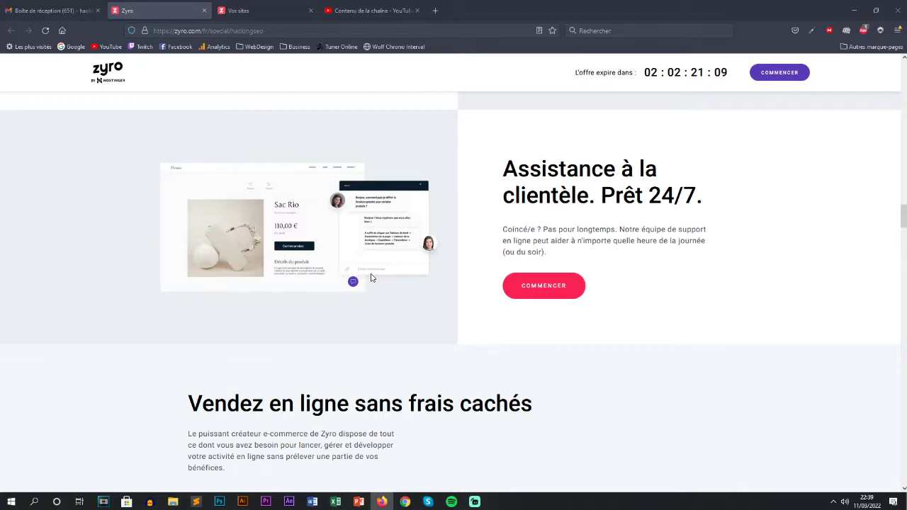
pyautogui.scroll(-3, 370, 278)
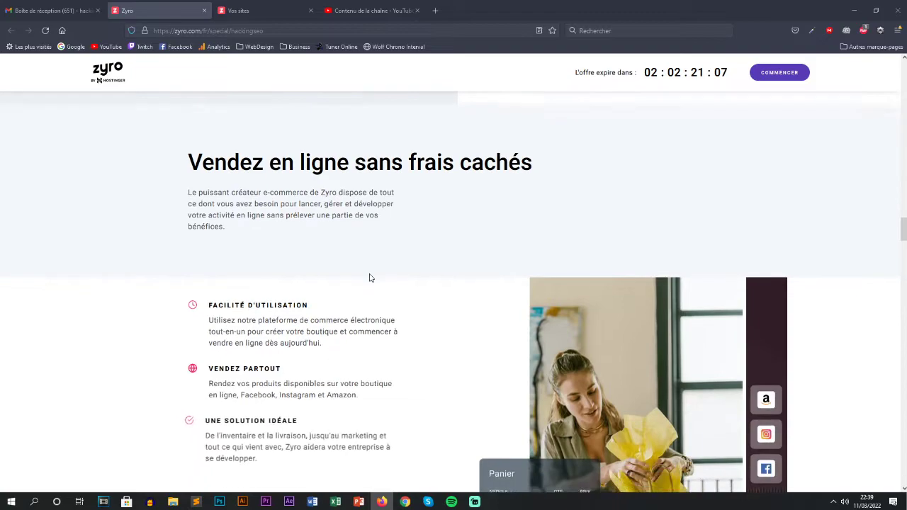
pyautogui.scroll(-3, 371, 278)
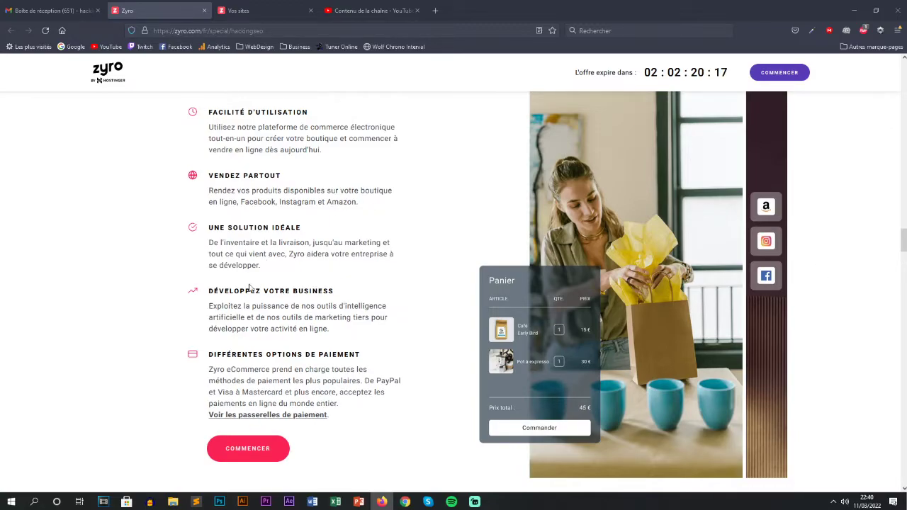
pyautogui.scroll(-2, 264, 327)
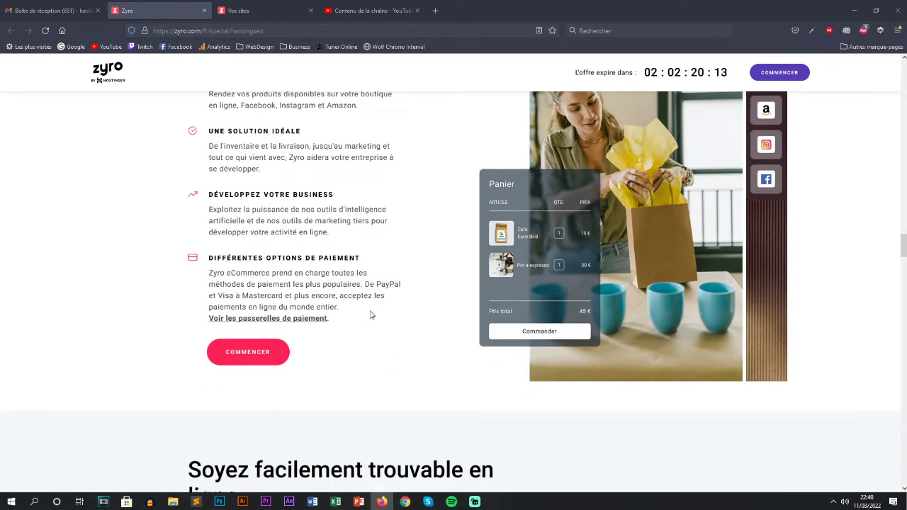
# Return to the plan comparison table and review the Advanced Store plan's price and exclusive features.
pyautogui.scroll(6, 371, 314)
pyautogui.scroll(5, 385, 334)
pyautogui.scroll(-15, 385, 344)
pyautogui.scroll(1, 522, 302)
pyautogui.scroll(2, 573, 263)
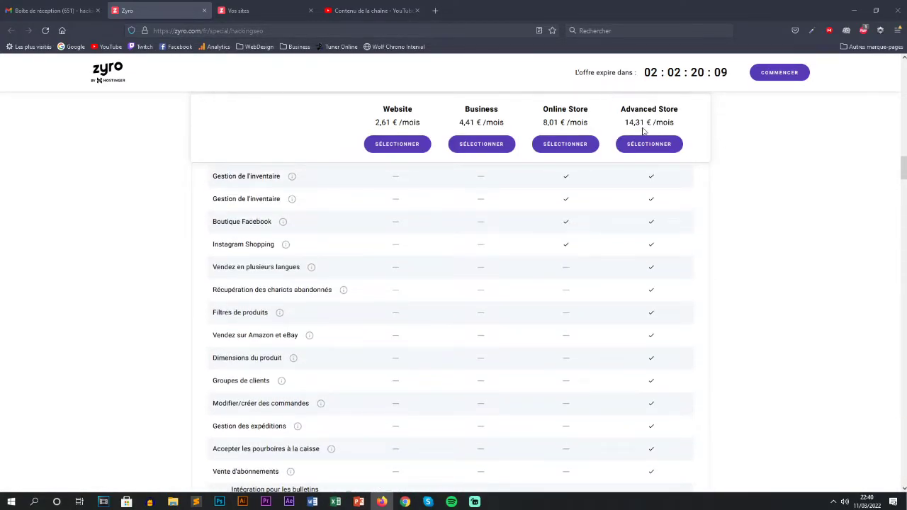
pyautogui.scroll(15, 573, 319)
pyautogui.scroll(-3, 572, 319)
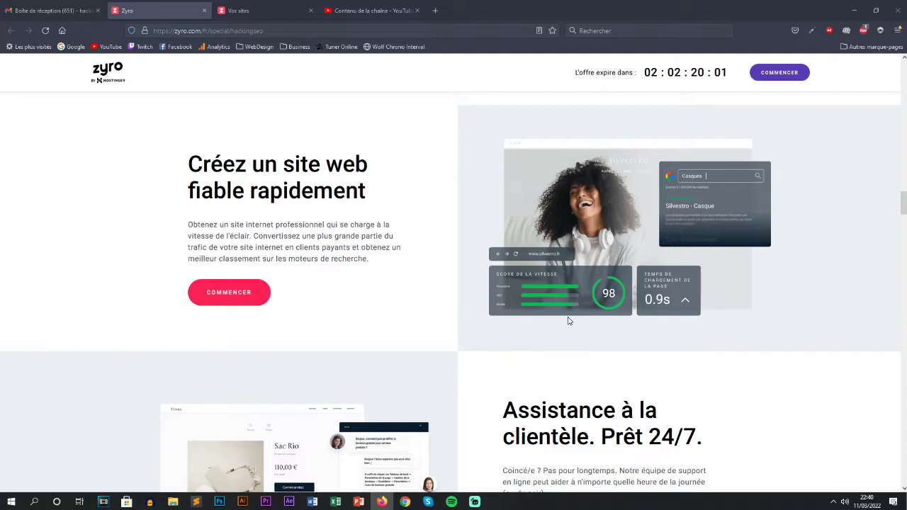
# Look through the keyword and marketing section and the customizable website templates, down to the customer testimonials.
pyautogui.scroll(-15, 567, 321)
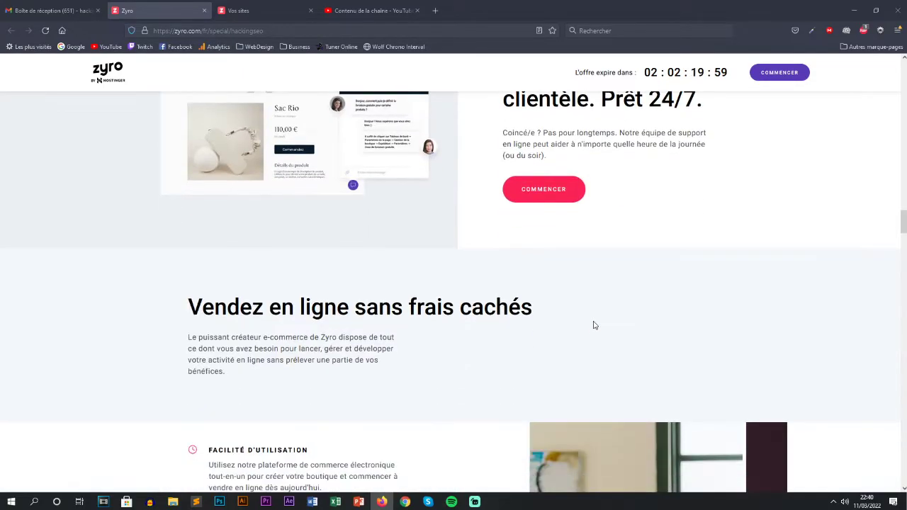
pyautogui.scroll(-8, 586, 341)
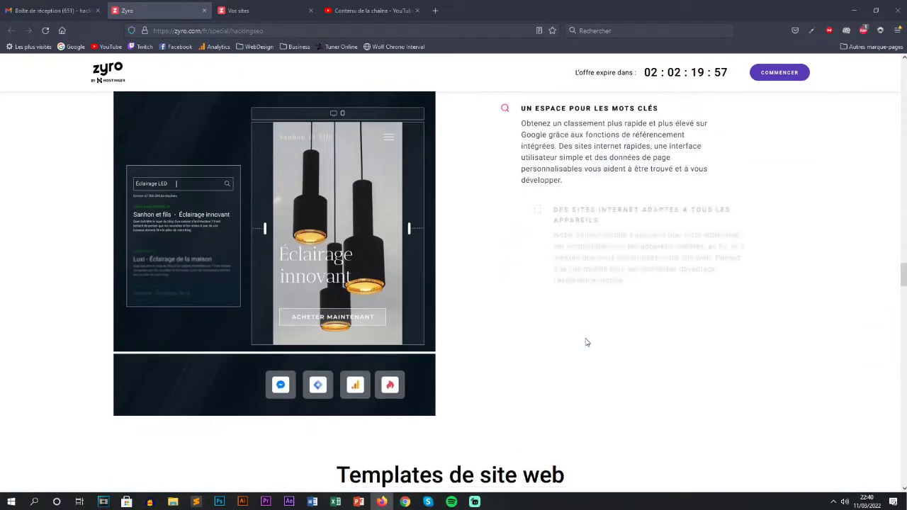
pyautogui.scroll(-3, 359, 275)
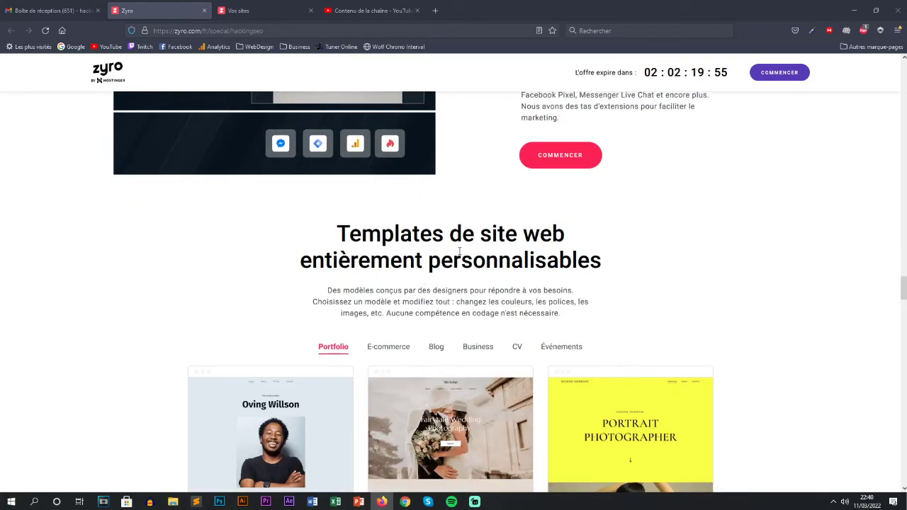
pyautogui.scroll(-2, 337, 411)
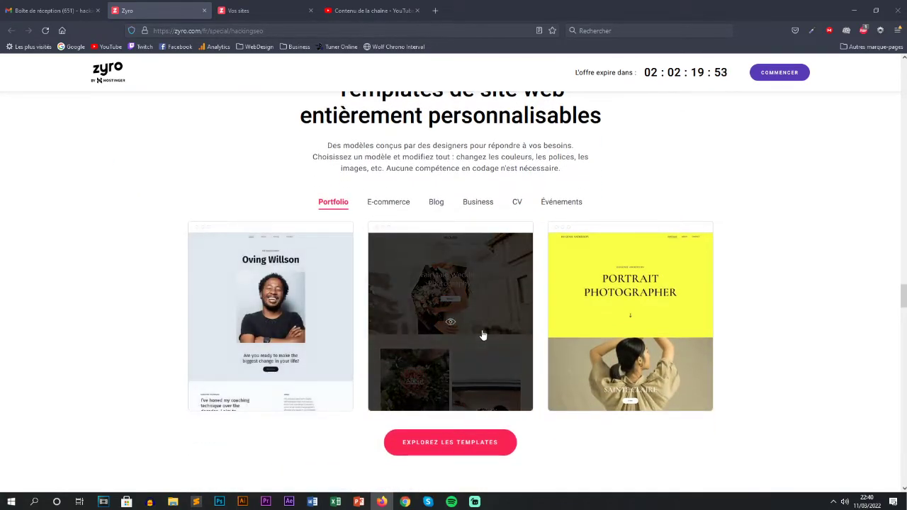
pyautogui.scroll(2, 546, 294)
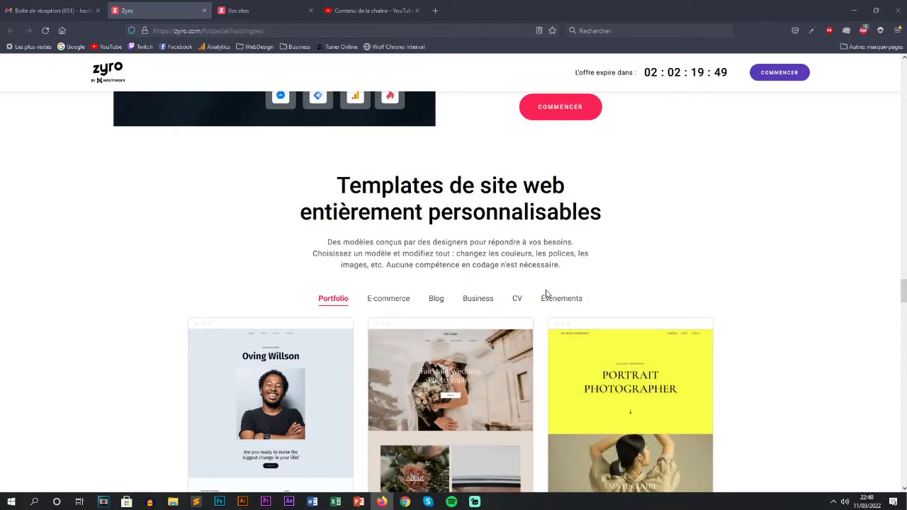
pyautogui.scroll(-5, 496, 294)
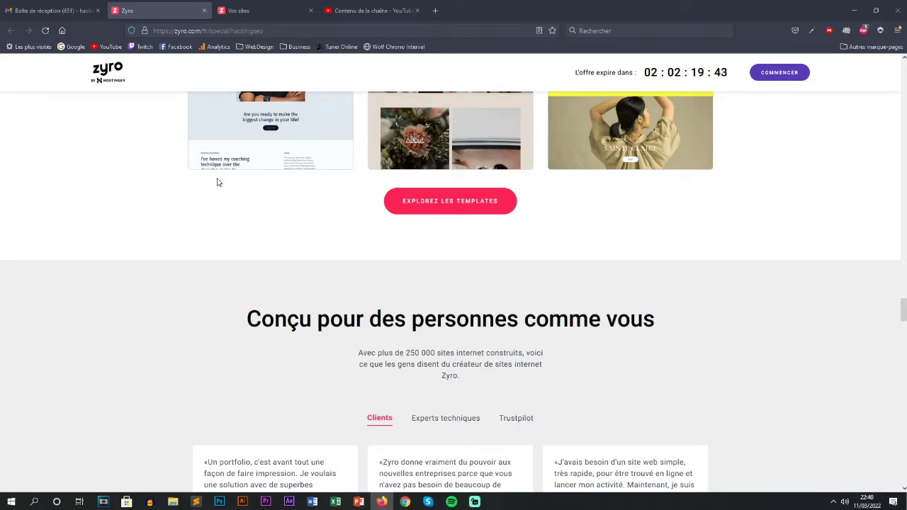
# Look through the AI tools section, the website creation steps and the FAQ, down to the footer of the offer page.
pyautogui.scroll(-8, 219, 190)
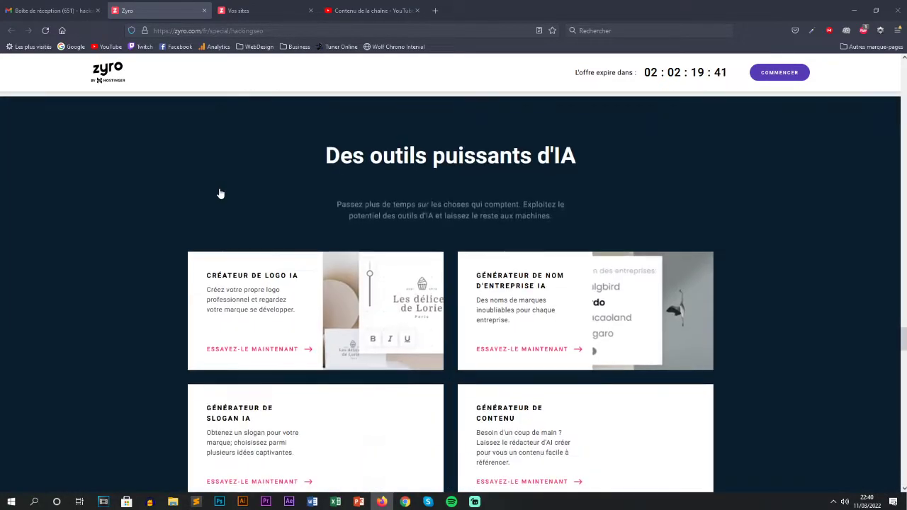
pyautogui.scroll(-4, 219, 192)
pyautogui.scroll(2, 269, 211)
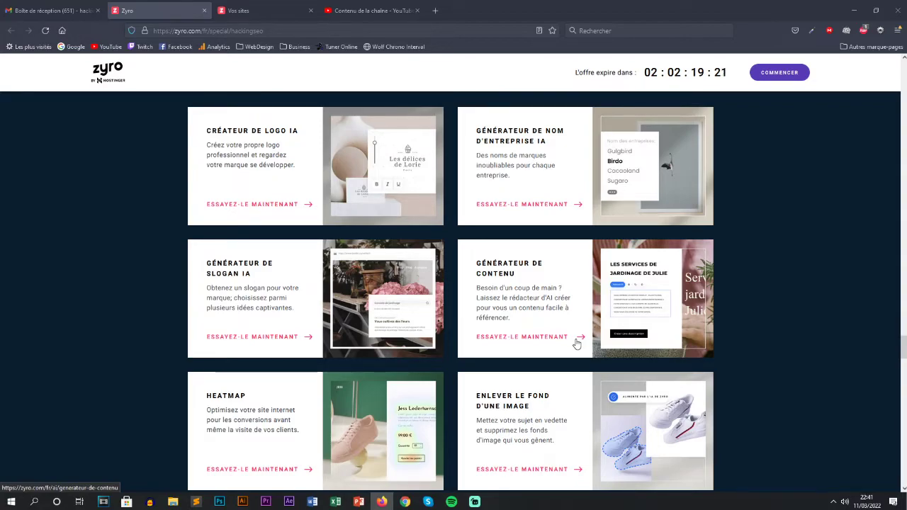
pyautogui.scroll(-10, 579, 326)
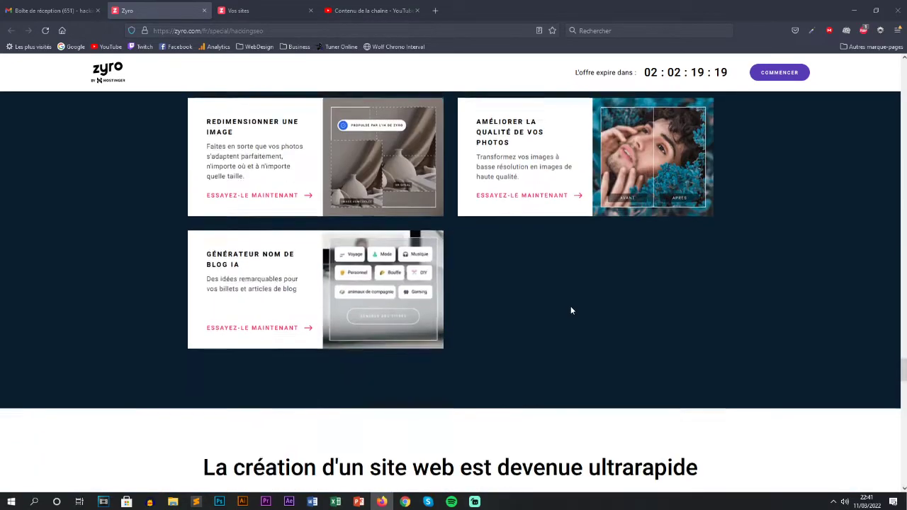
pyautogui.scroll(-6, 573, 310)
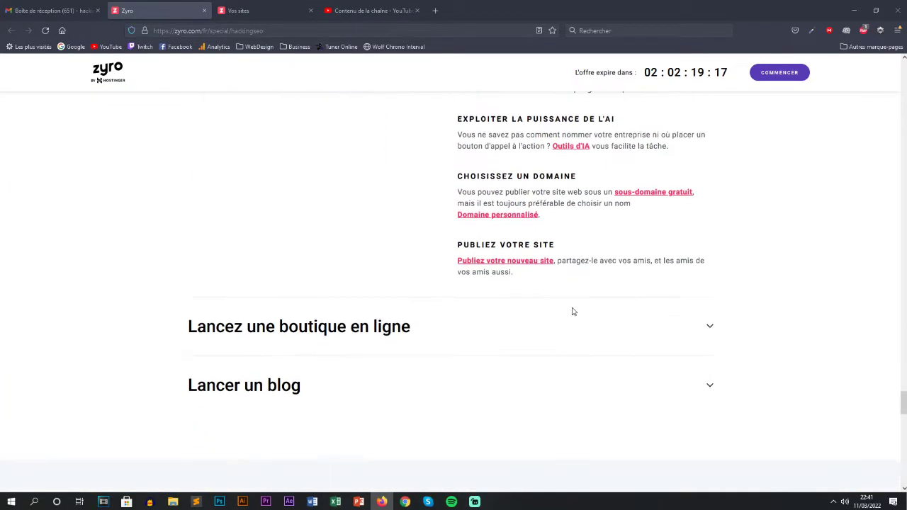
pyautogui.scroll(-10, 574, 312)
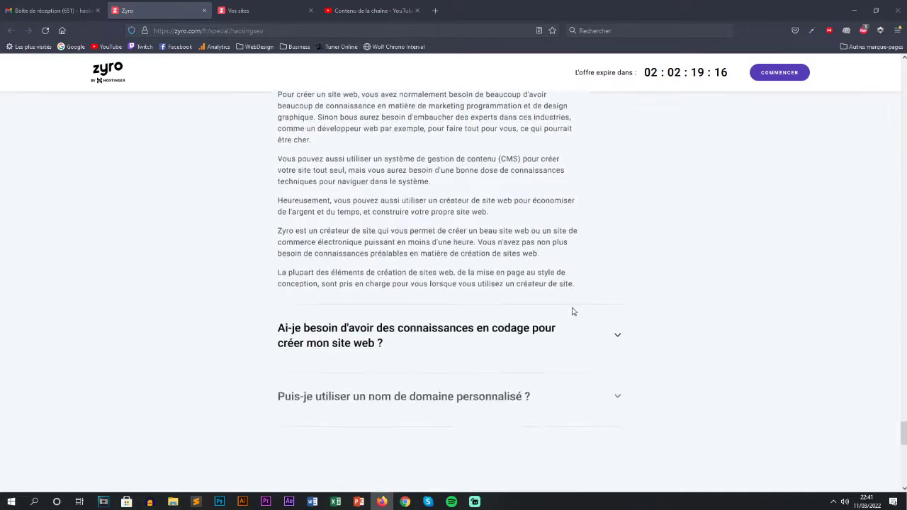
pyautogui.scroll(-4, 573, 312)
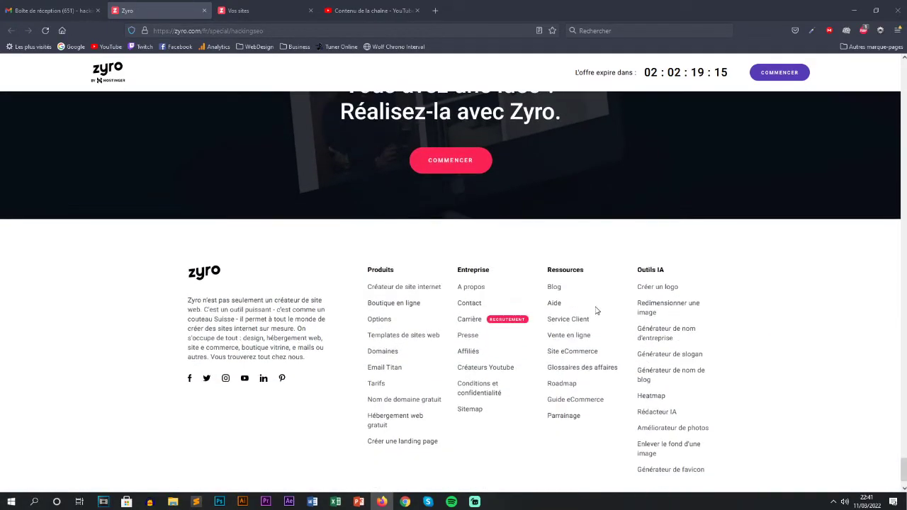
# Go back up to the discounted plan cards on the offer page and briefly check the sites overview in the Zyro dashboard.
pyautogui.scroll(15, 557, 290)
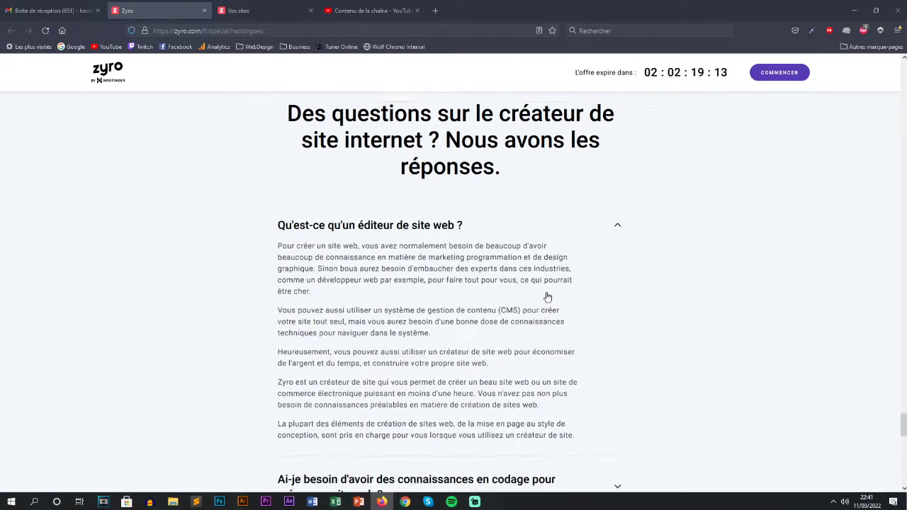
pyautogui.scroll(15, 548, 296)
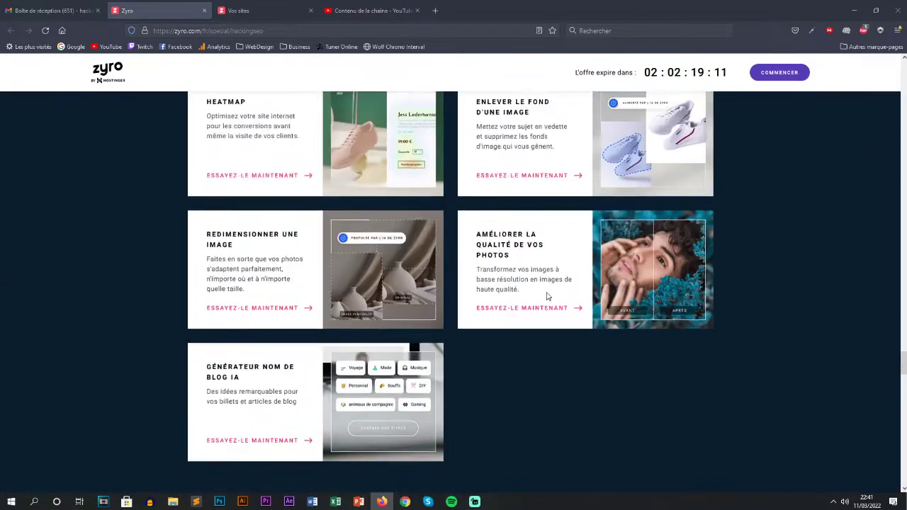
pyautogui.scroll(15, 547, 296)
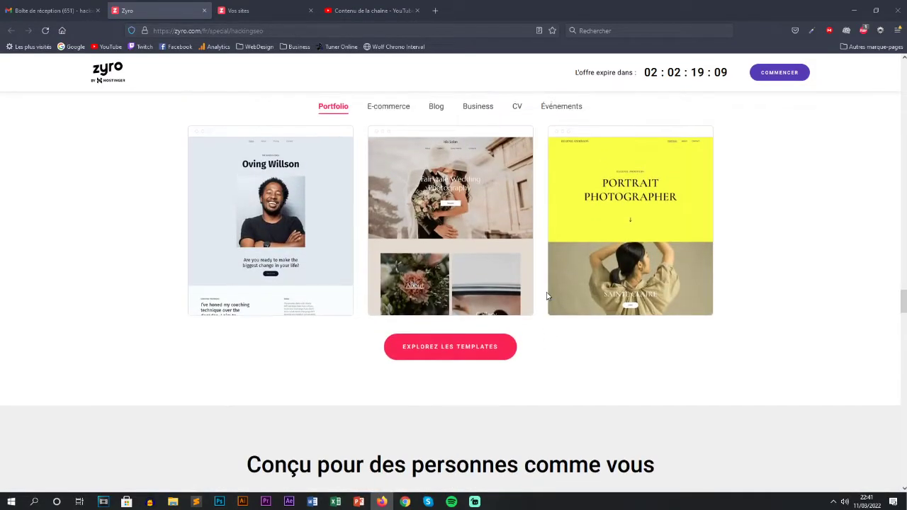
pyautogui.scroll(15, 548, 296)
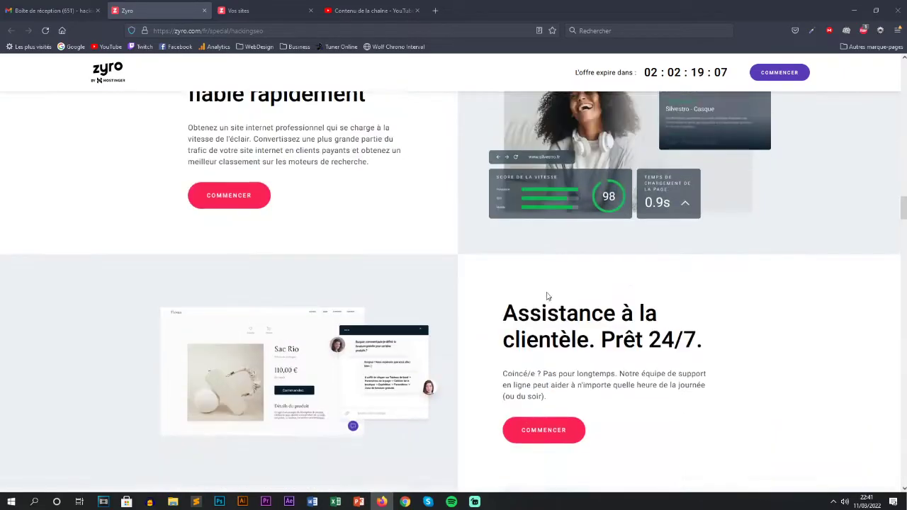
pyautogui.scroll(15, 547, 296)
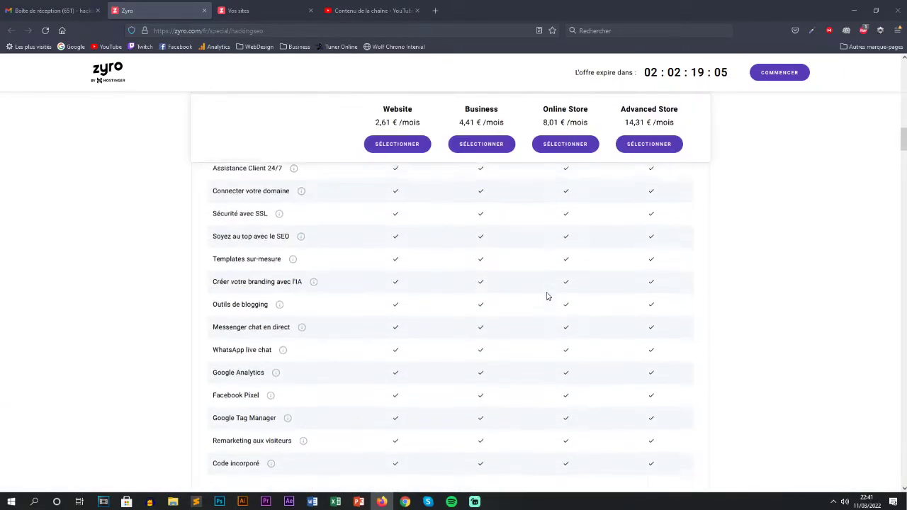
pyautogui.scroll(8, 548, 297)
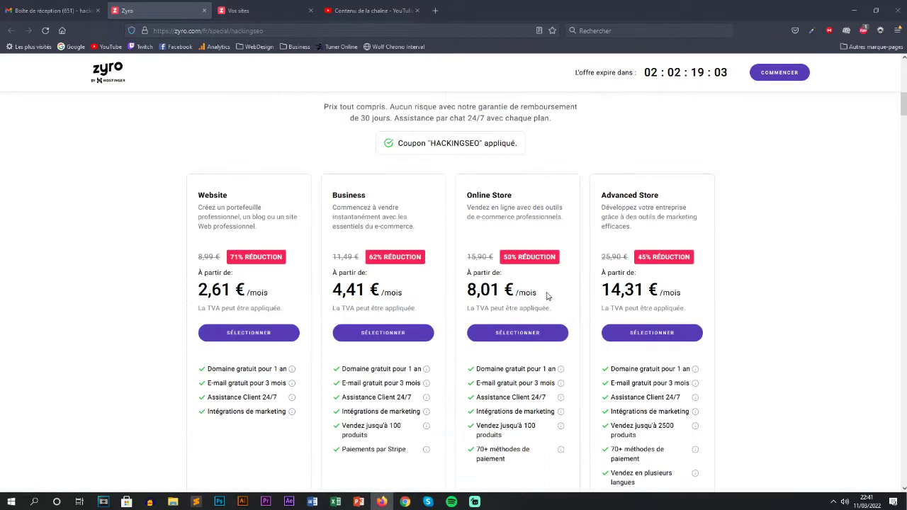
pyautogui.scroll(-4, 548, 299)
pyautogui.click(261, 13)
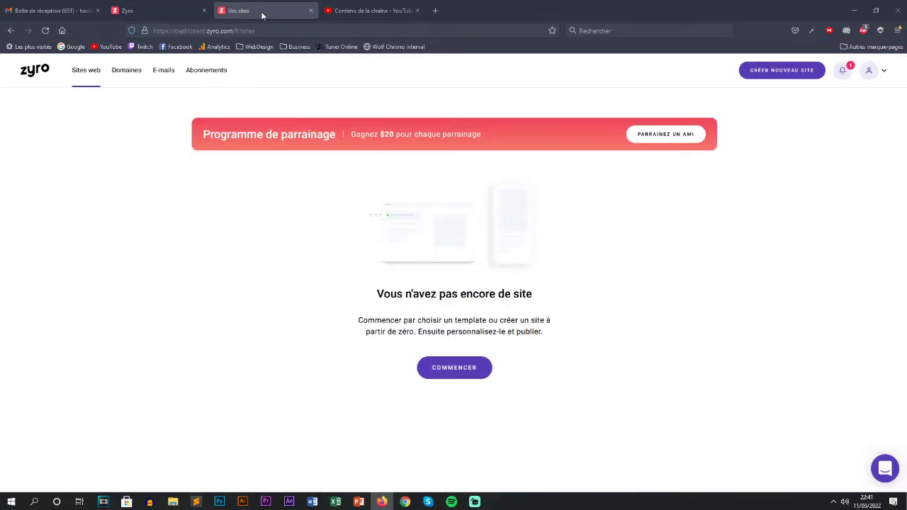
pyautogui.click(155, 10)
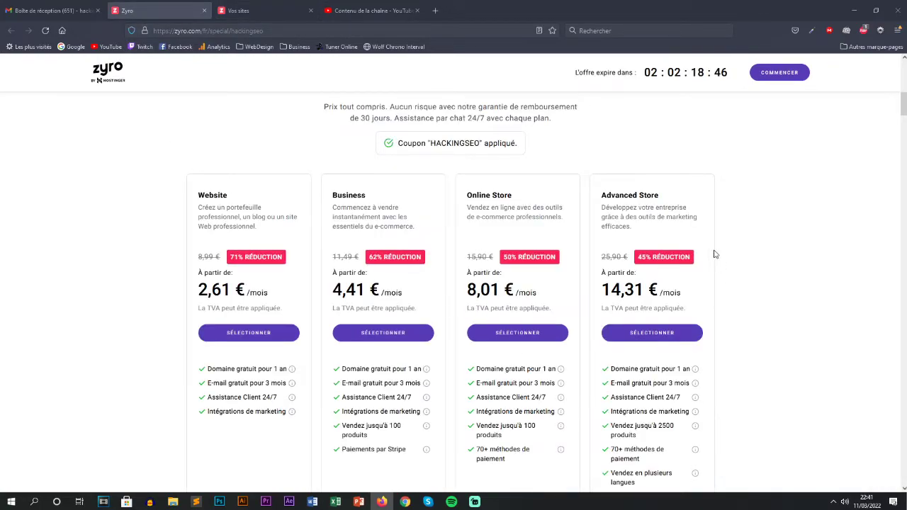
# Open the premium plan selection from the offer page and choose the Advanced Store plan.
pyautogui.scroll(4, 703, 241)
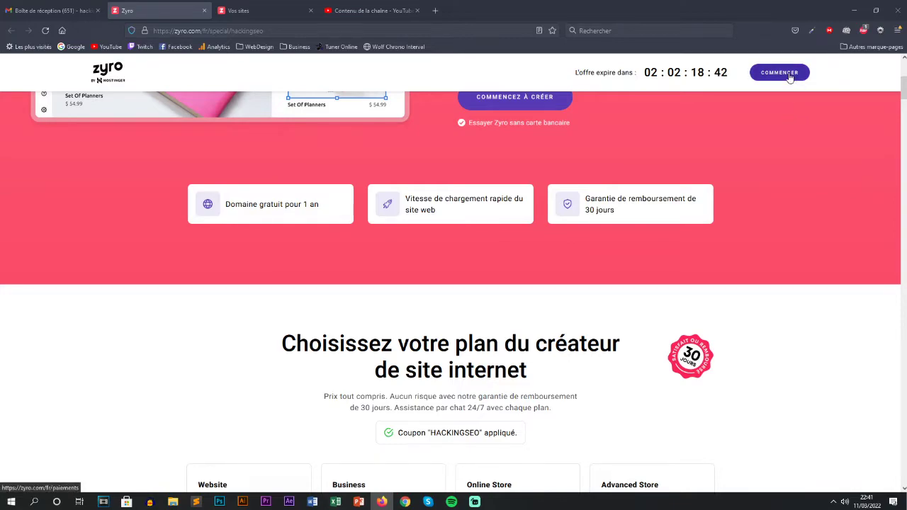
pyautogui.click(455, 294)
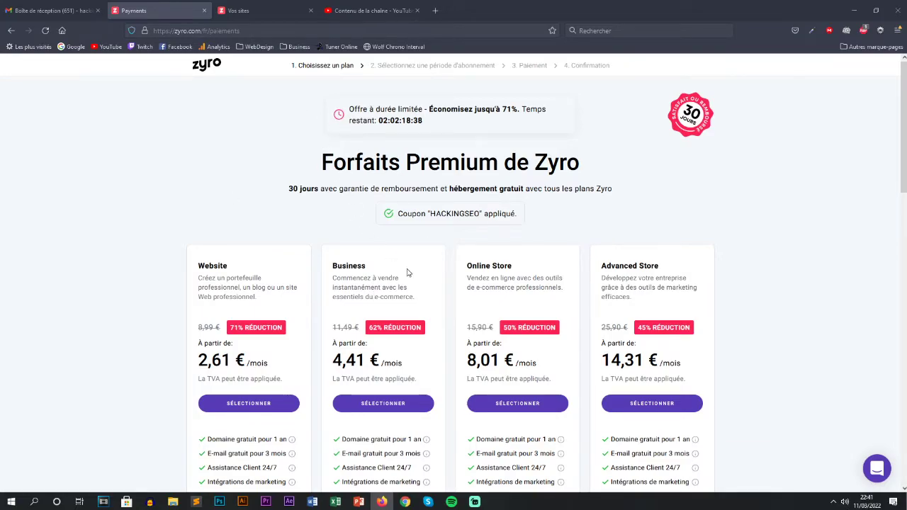
pyautogui.scroll(-1, 405, 269)
pyautogui.moveTo(388, 174); pyautogui.dragTo(528, 177)
pyautogui.click(533, 187)
pyautogui.scroll(-3, 520, 199)
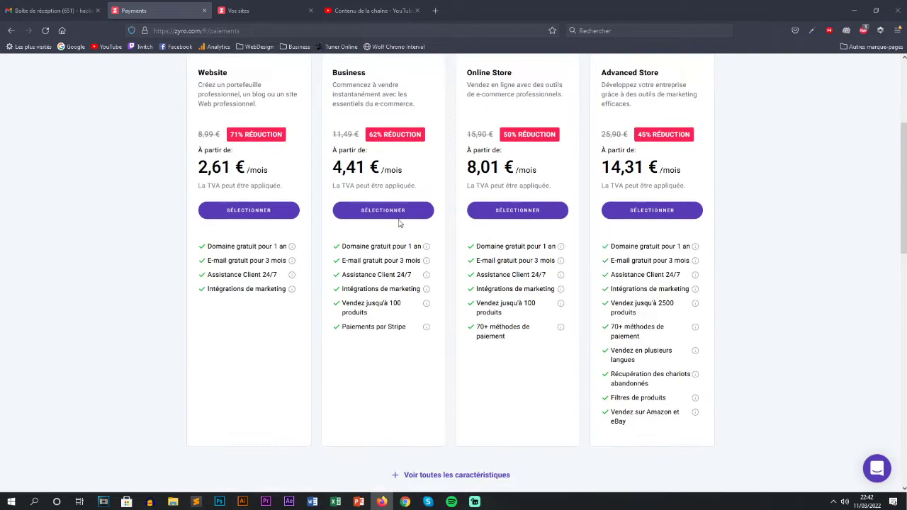
pyautogui.click(649, 213)
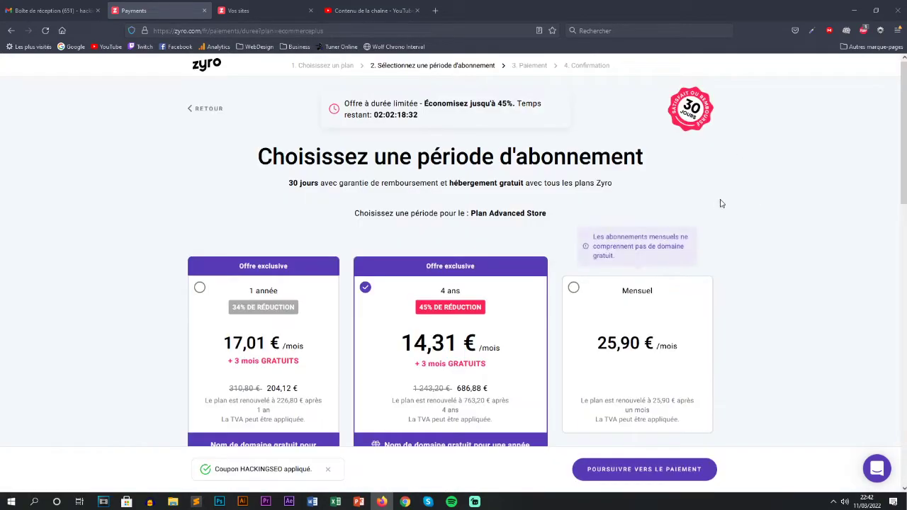
# Review the Advanced Store subscription periods and the 24/7 priority assistance option, and proceed to payment with the 4-year period.
pyautogui.scroll(-1, 478, 234)
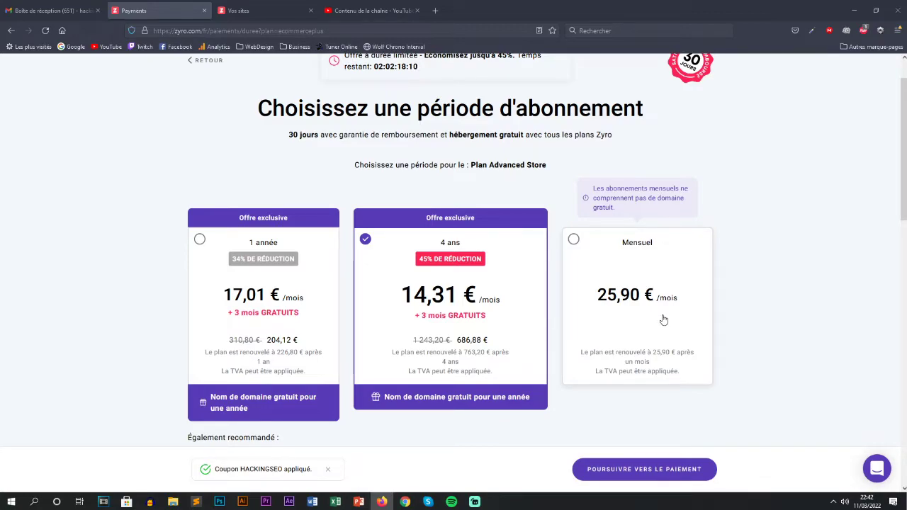
pyautogui.scroll(-3, 663, 320)
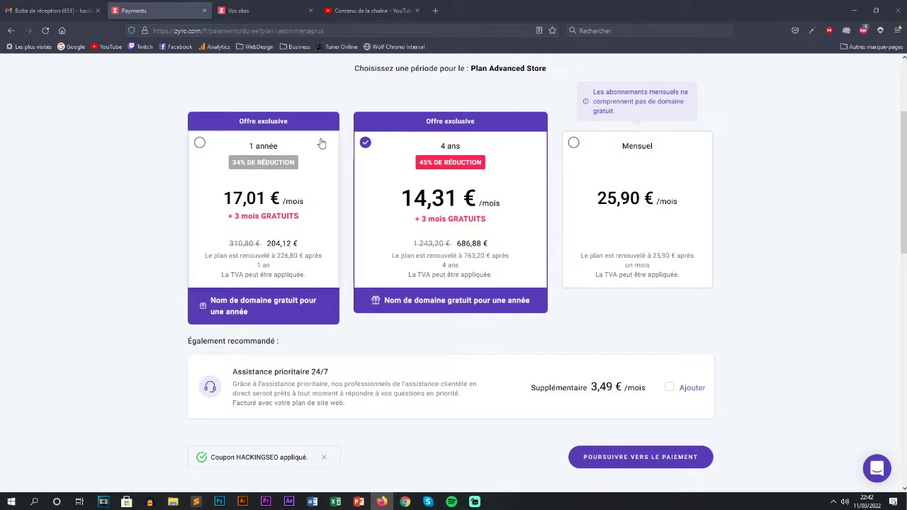
pyautogui.scroll(-3, 419, 171)
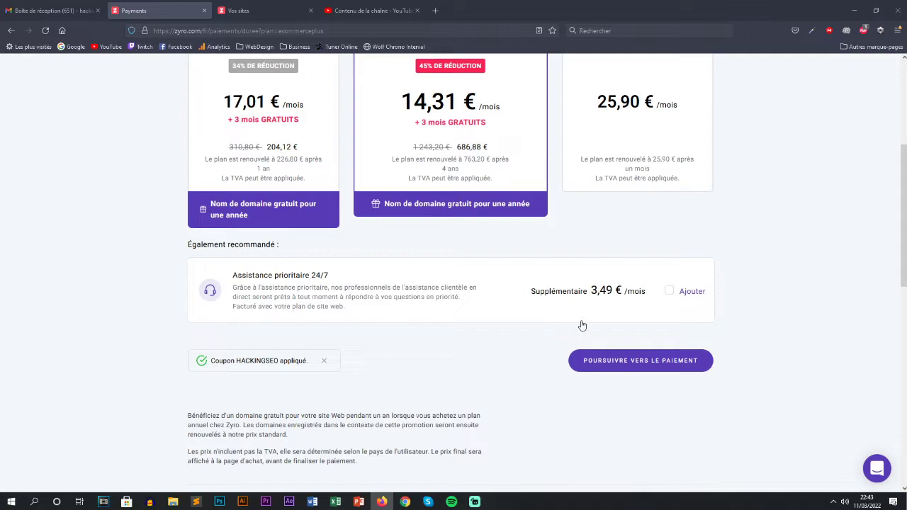
pyautogui.click(669, 292)
pyautogui.click(642, 362)
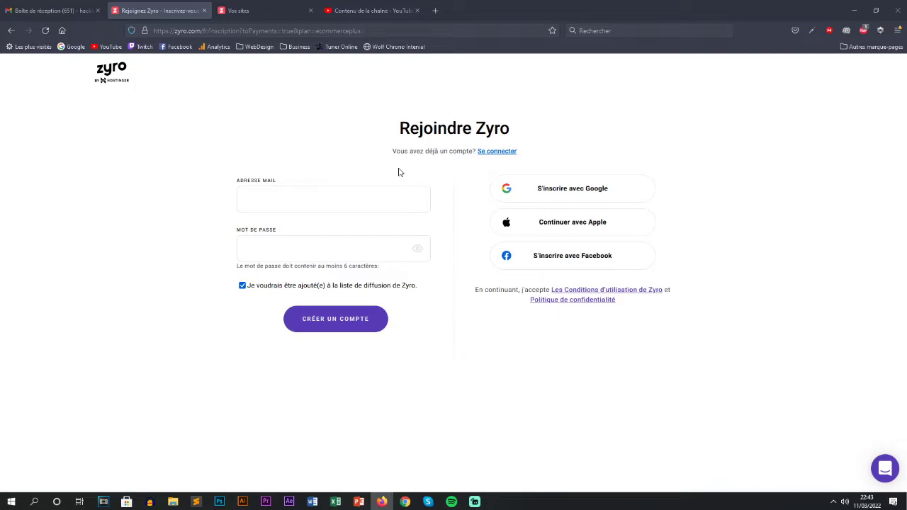
# Switch to the Zyro dashboard and look at its sites, domains and e-mail sections.
pyautogui.click(270, 7)
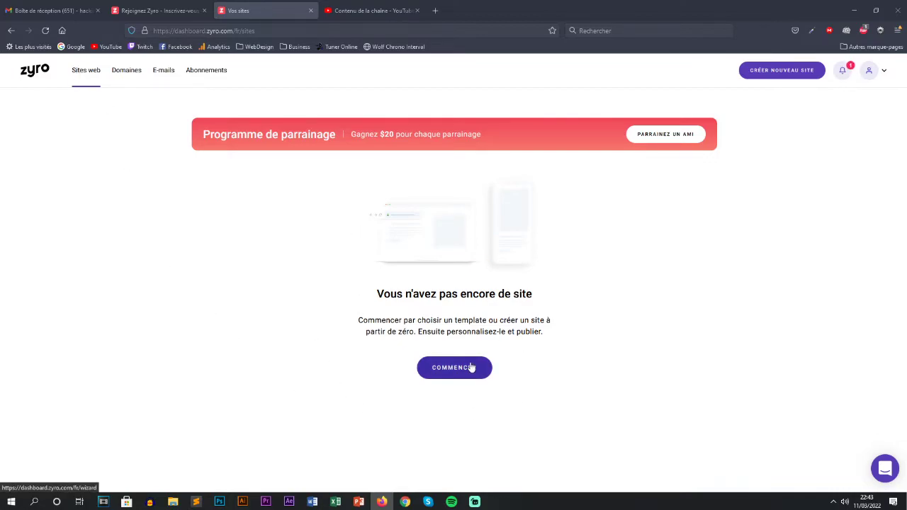
pyautogui.click(127, 75)
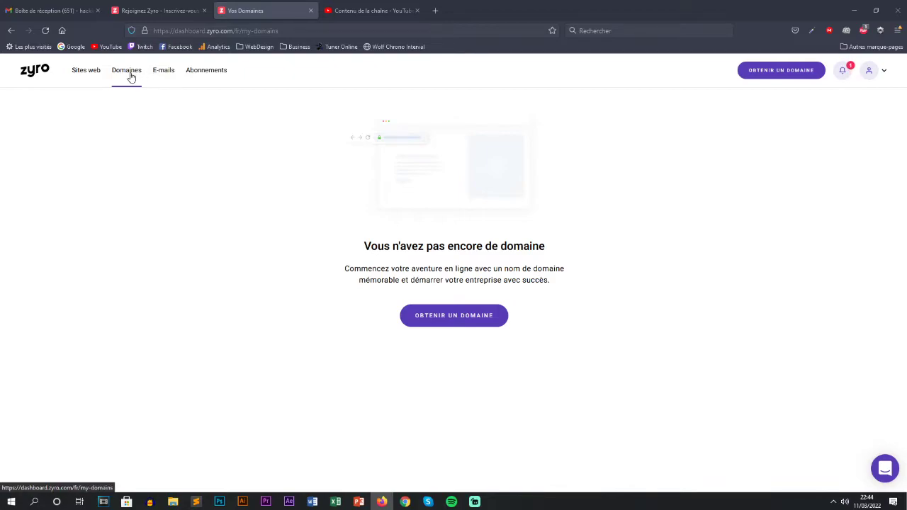
pyautogui.click(162, 71)
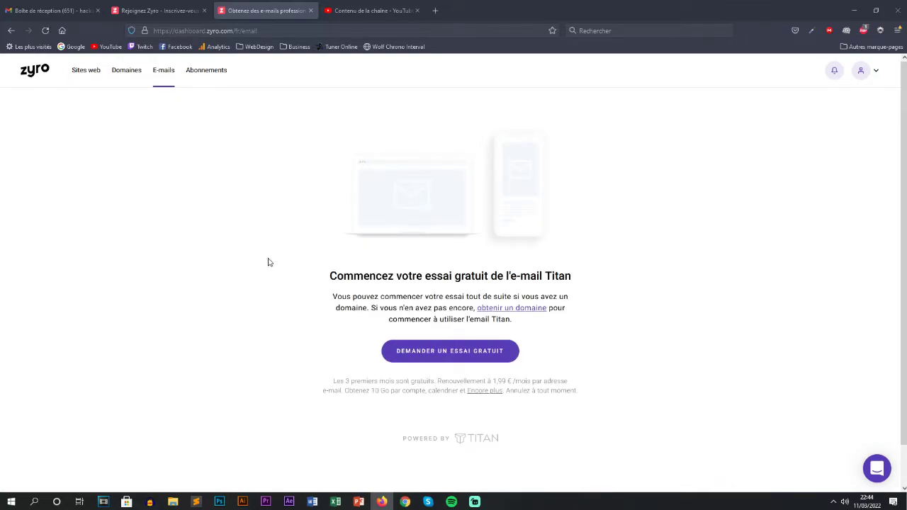
# Open the account's subscriptions and review the Website and Online Store entries.
pyautogui.click(219, 72)
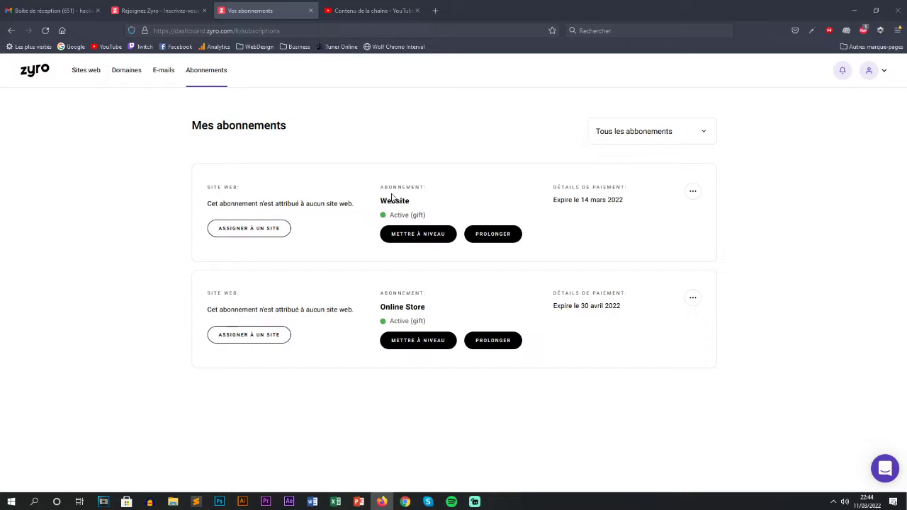
pyautogui.moveTo(389, 201); pyautogui.dragTo(413, 202)
pyautogui.moveTo(382, 307); pyautogui.dragTo(423, 310)
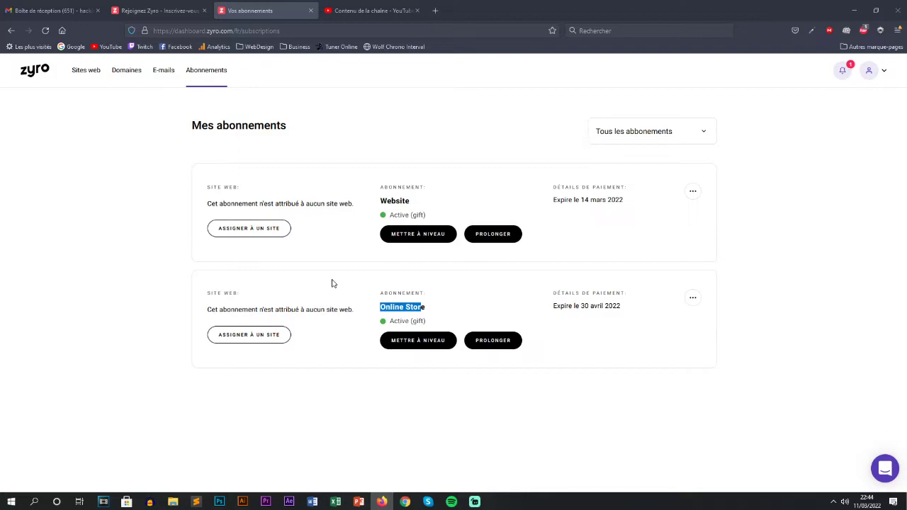
pyautogui.click(385, 222)
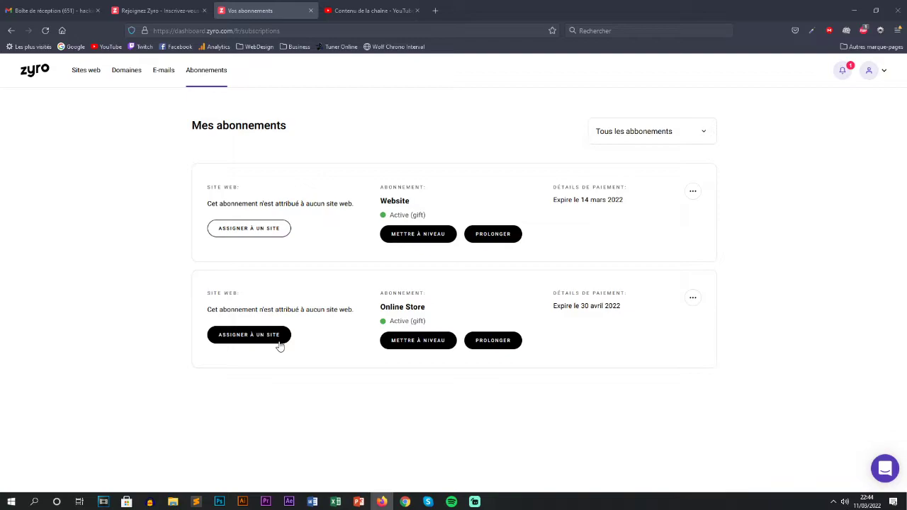
# Return to the websites overview and start a new site by choosing a template.
pyautogui.click(96, 72)
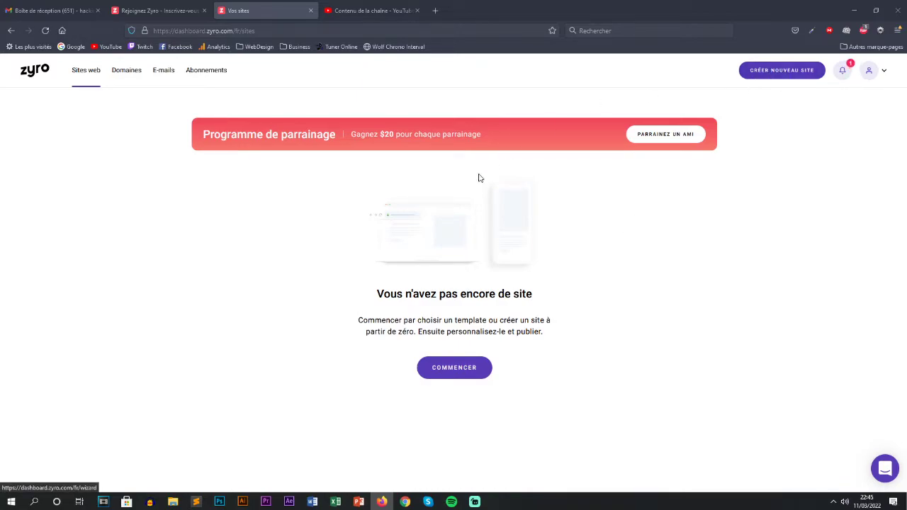
pyautogui.click(477, 375)
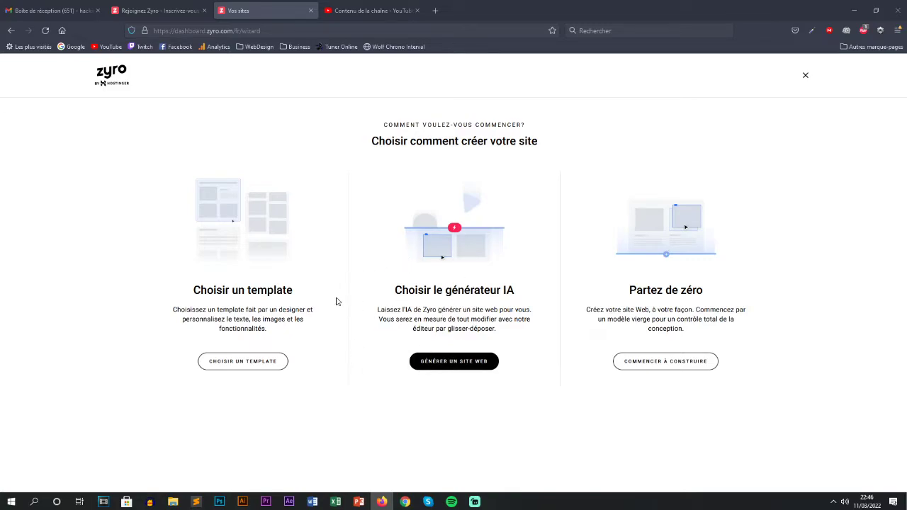
pyautogui.click(253, 366)
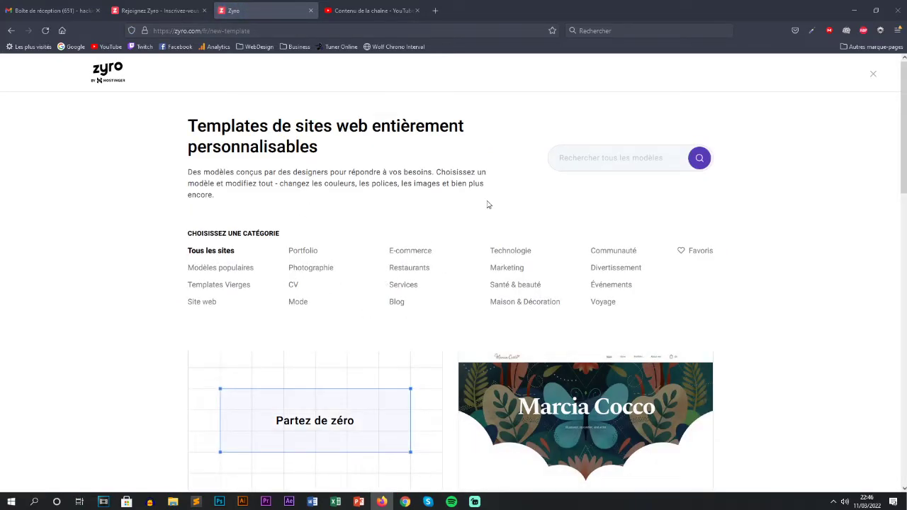
# Show the E-commerce website templates and browse the designs on the first results page.
pyautogui.click(421, 252)
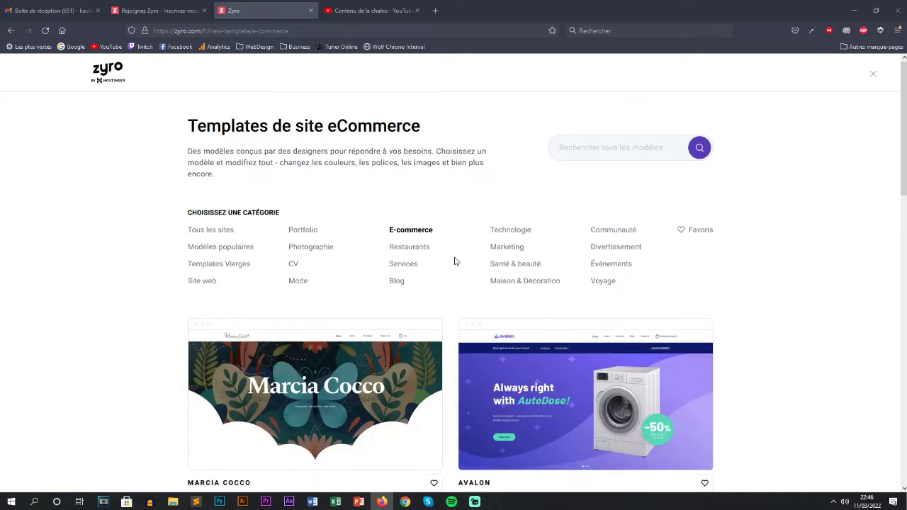
pyautogui.scroll(-2, 452, 266)
pyautogui.scroll(-3, 678, 386)
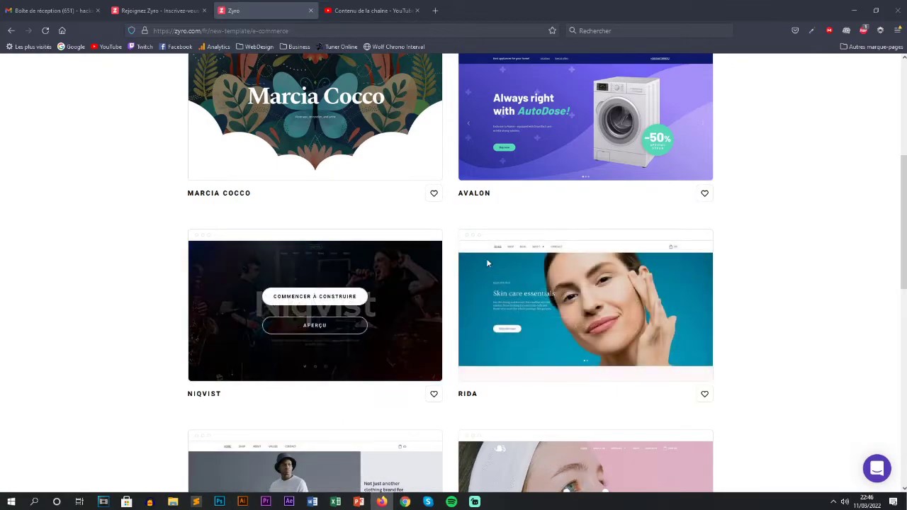
pyautogui.scroll(-2, 547, 381)
pyautogui.scroll(-4, 397, 243)
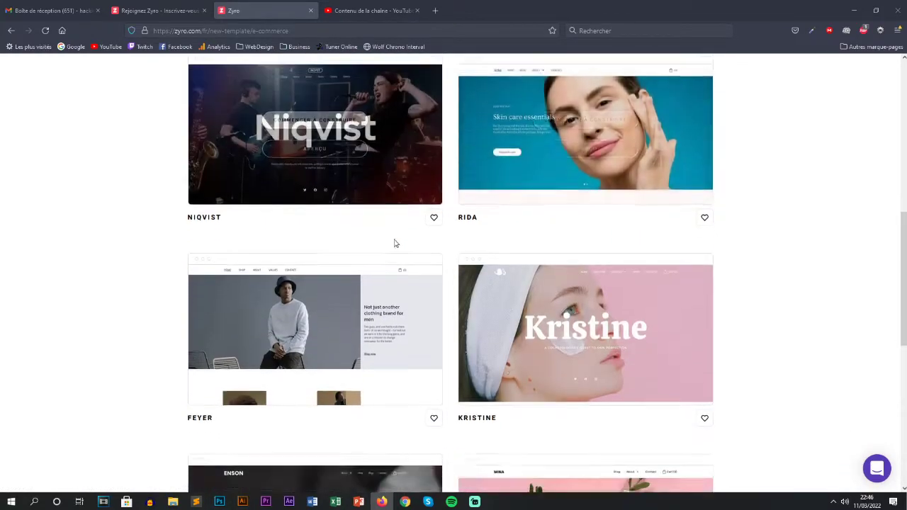
pyautogui.scroll(-3, 383, 220)
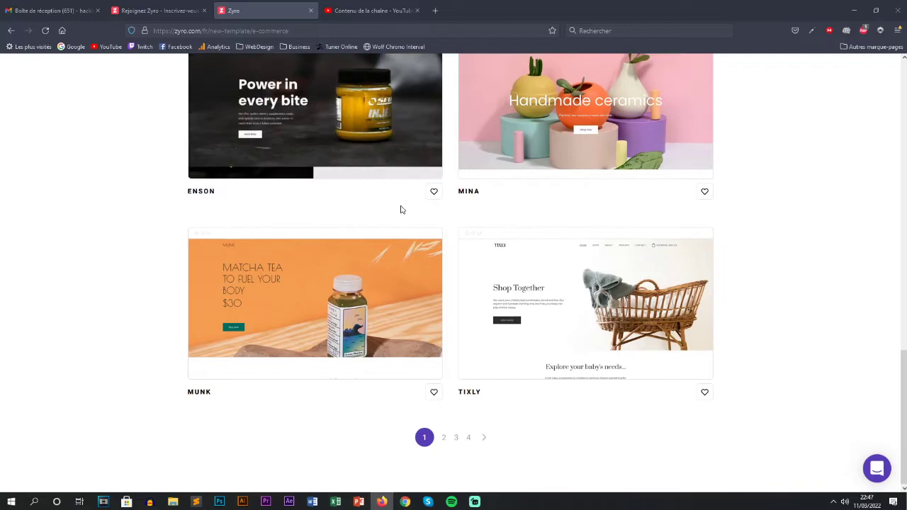
# Go to the second page of E-commerce templates and browse its designs.
pyautogui.click(444, 439)
pyautogui.scroll(-6, 444, 347)
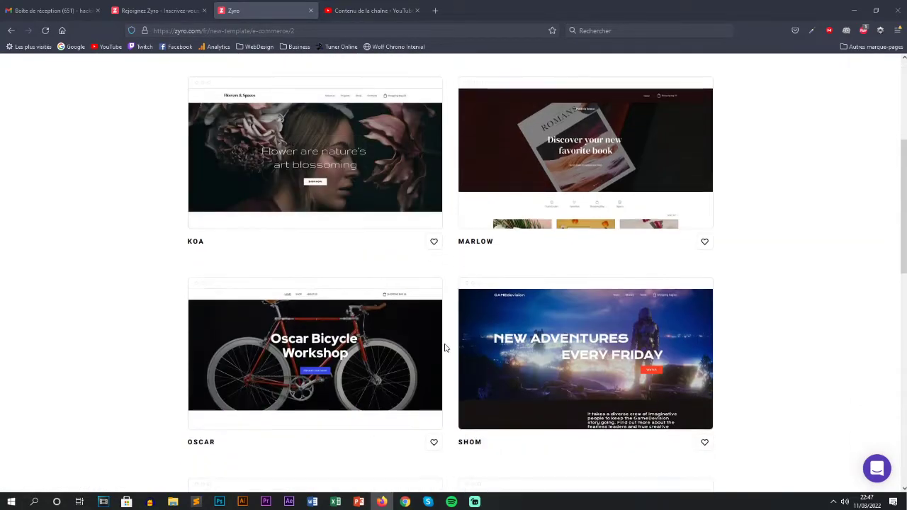
pyautogui.scroll(-3, 448, 345)
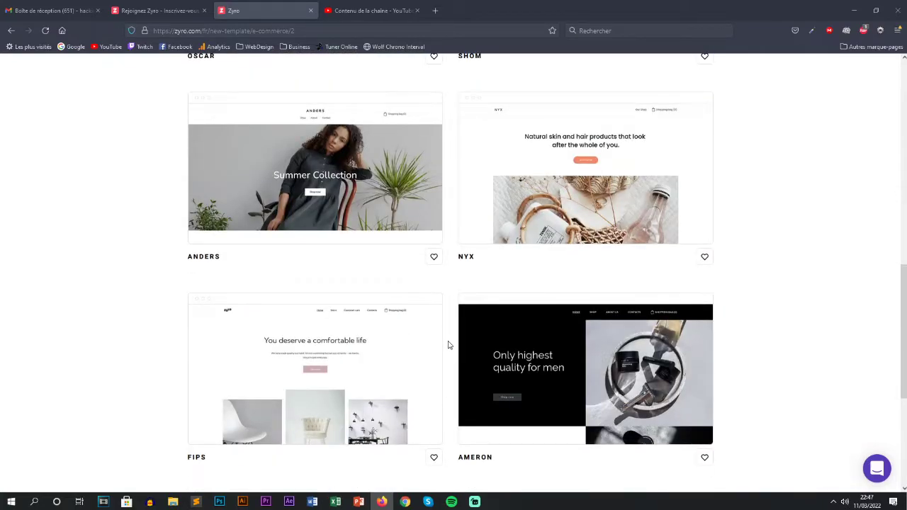
pyautogui.scroll(-1, 448, 346)
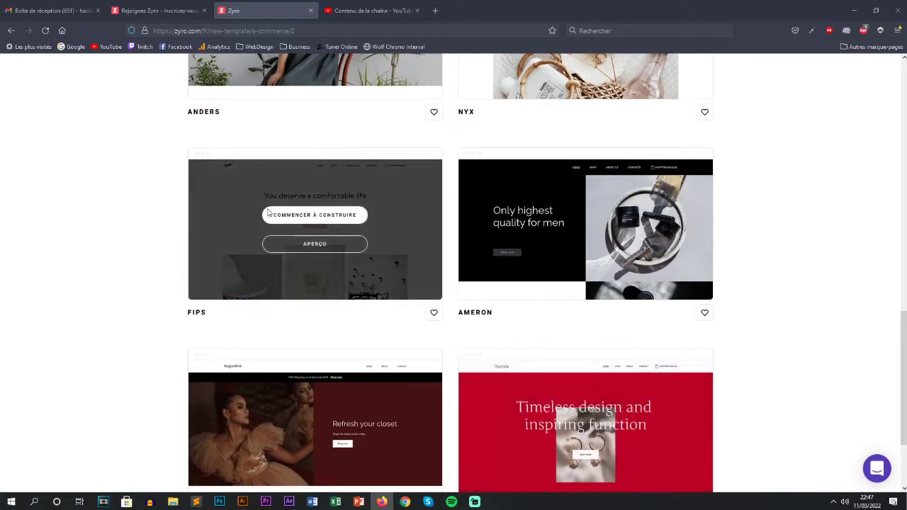
# Preview the Fips template and look through its home page from header to footer.
pyautogui.click(288, 246)
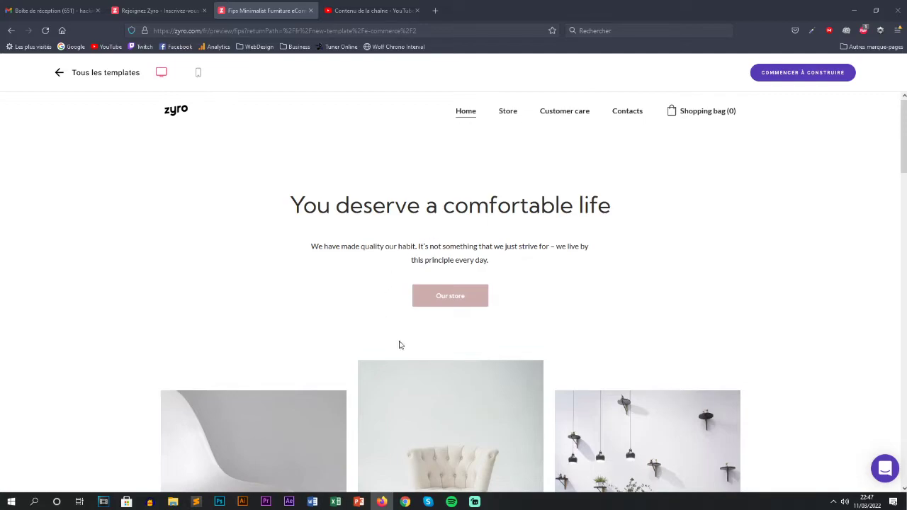
pyautogui.scroll(-5, 457, 301)
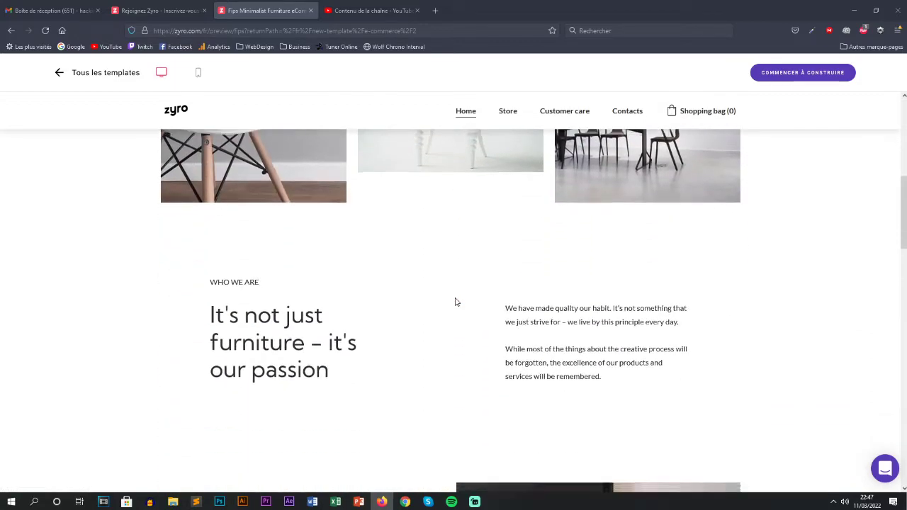
pyautogui.scroll(-2, 458, 302)
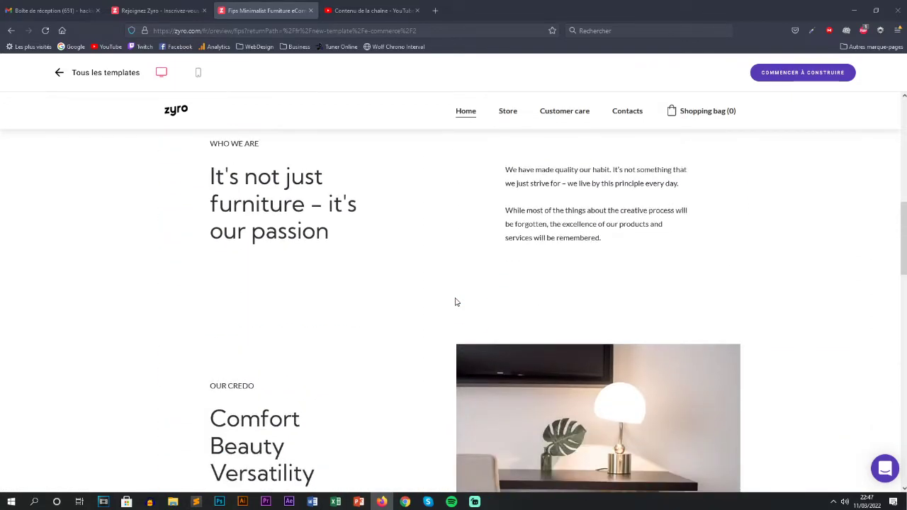
pyautogui.scroll(-4, 457, 302)
pyautogui.scroll(-3, 511, 313)
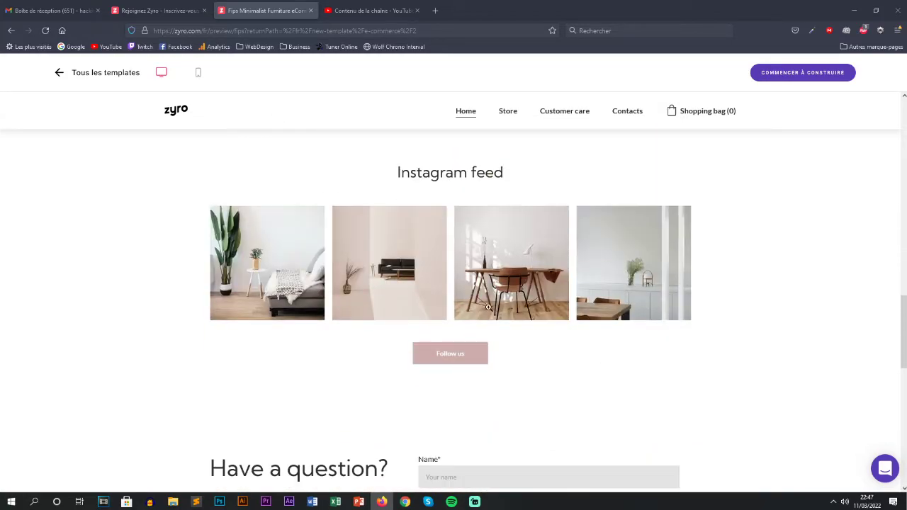
pyautogui.scroll(-3, 573, 364)
pyautogui.scroll(-2, 308, 265)
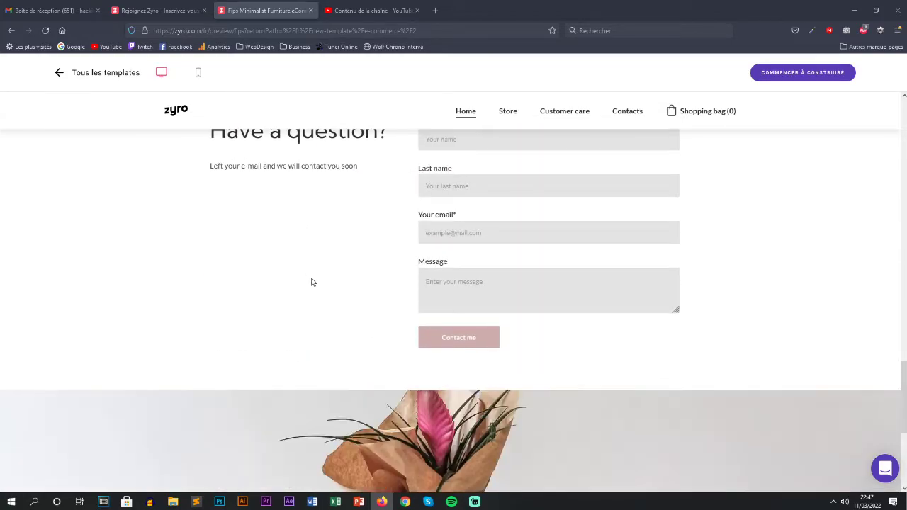
pyautogui.scroll(-4, 314, 284)
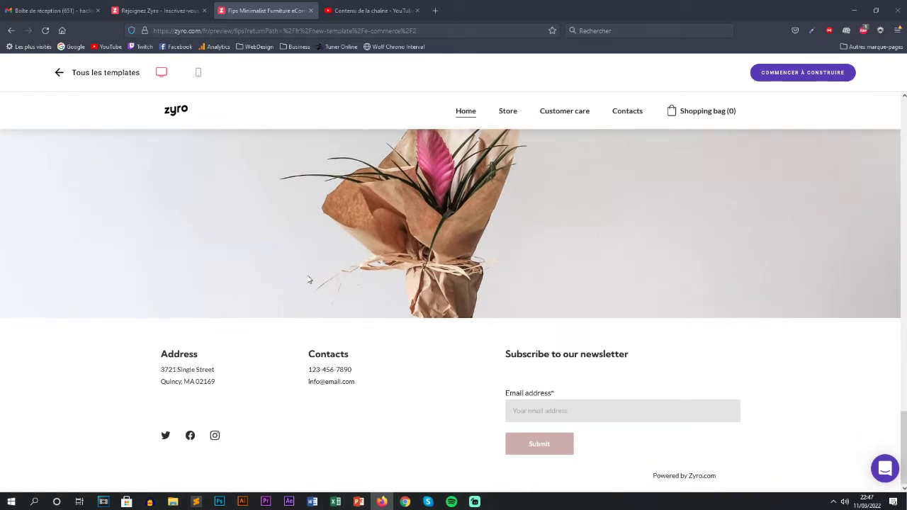
pyautogui.scroll(9, 309, 281)
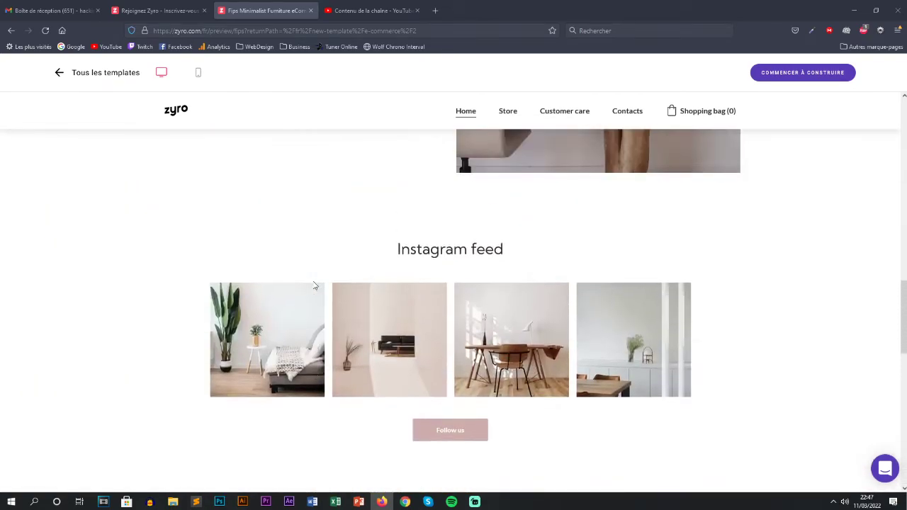
pyautogui.scroll(8, 317, 283)
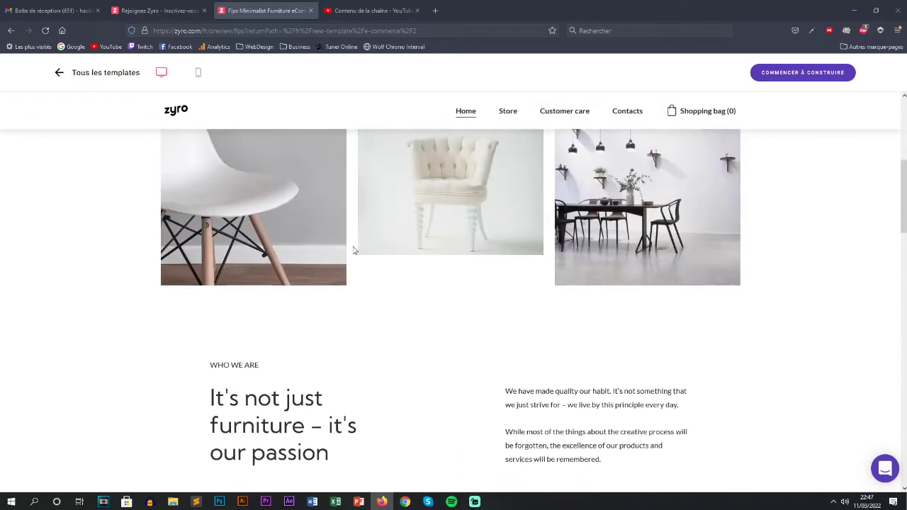
# View the Store page in the Fips preview and examine the White chair product page.
pyautogui.click(507, 112)
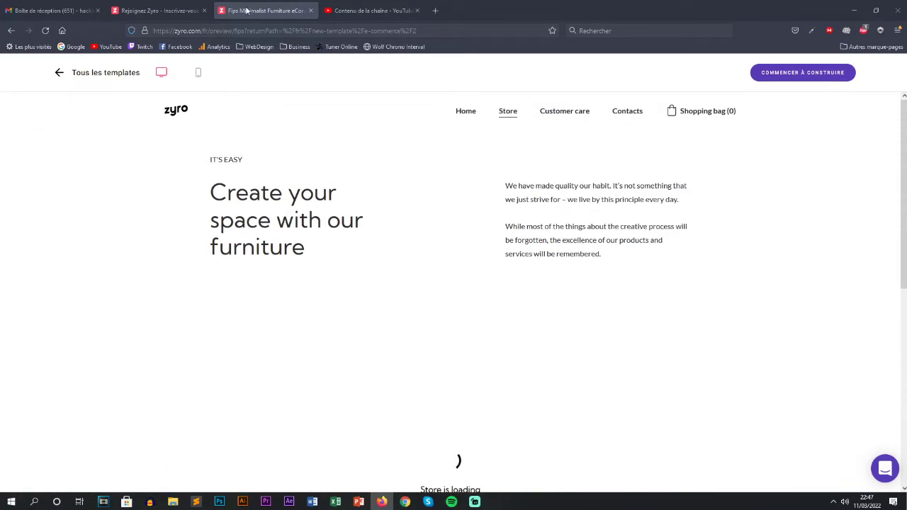
pyautogui.scroll(-3, 400, 341)
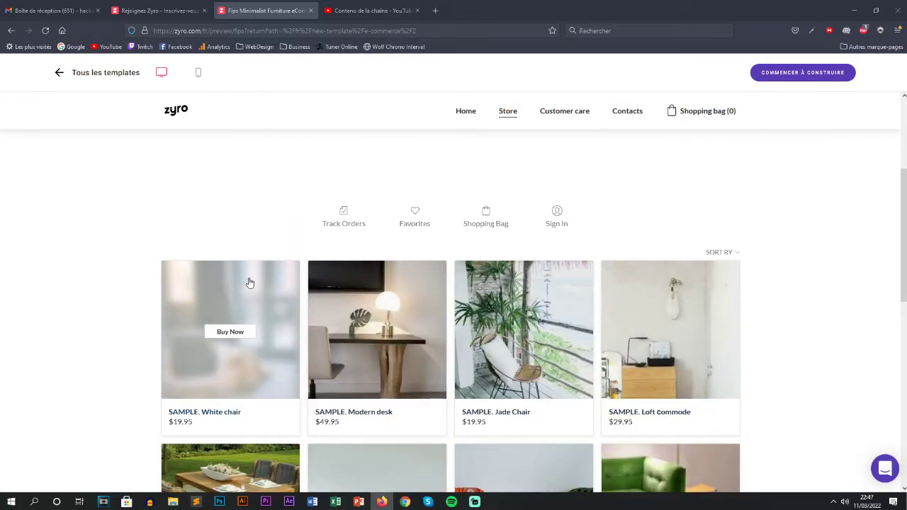
pyautogui.click(262, 295)
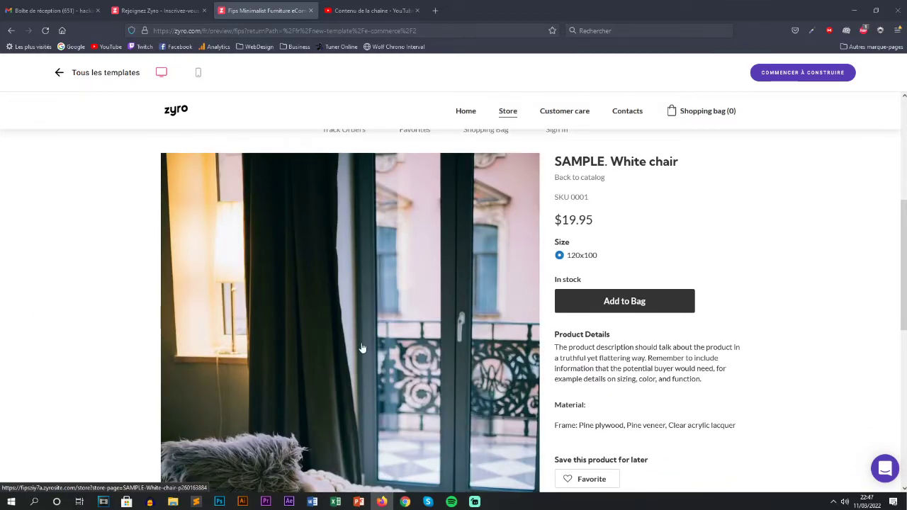
pyautogui.scroll(-8, 361, 352)
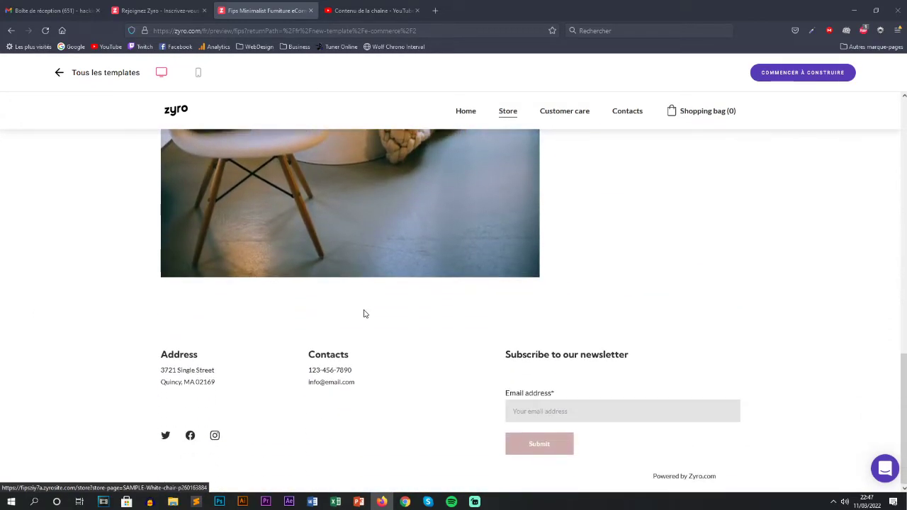
pyautogui.scroll(10, 365, 314)
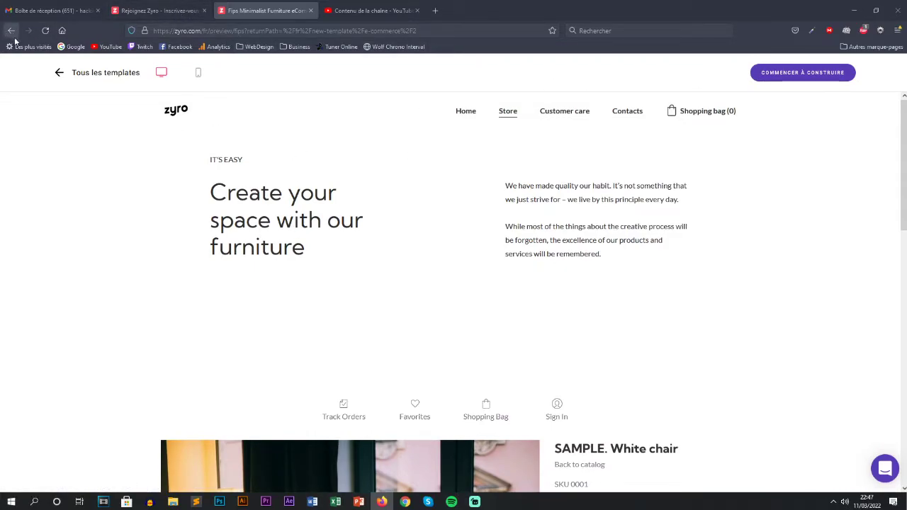
# Return to the template list and start building the site with the Fips template.
pyautogui.click(62, 74)
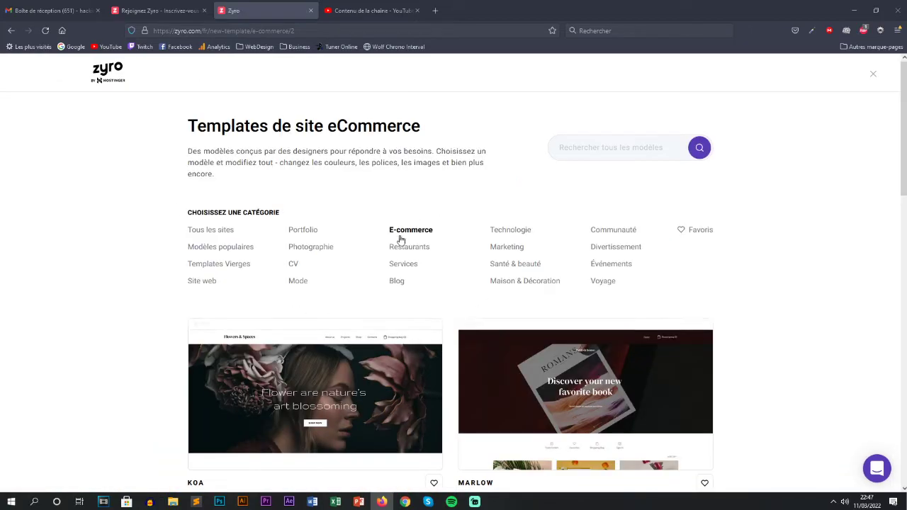
pyautogui.scroll(-5, 382, 369)
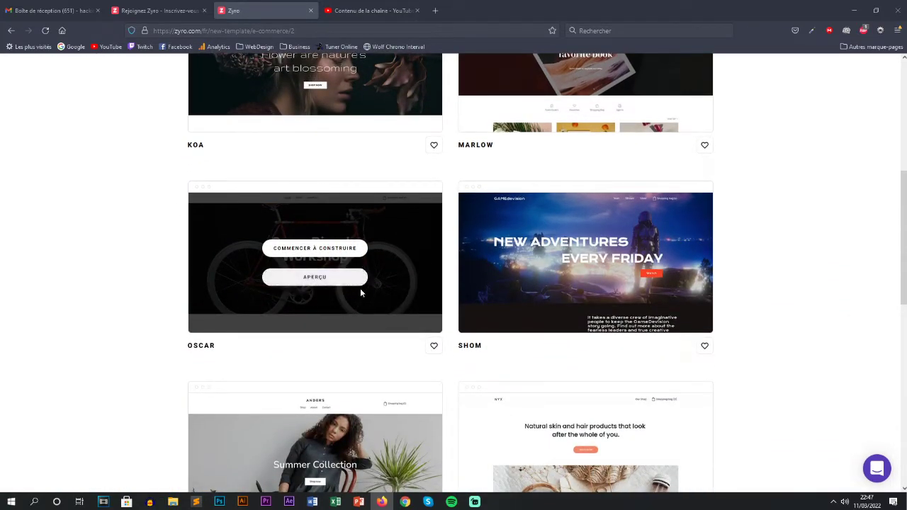
pyautogui.scroll(-3, 383, 269)
pyautogui.scroll(-3, 516, 310)
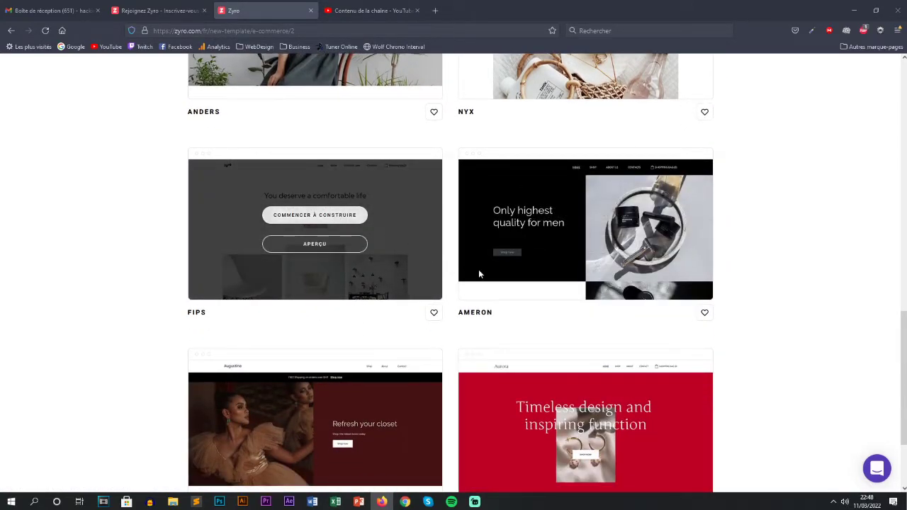
pyautogui.click(389, 296)
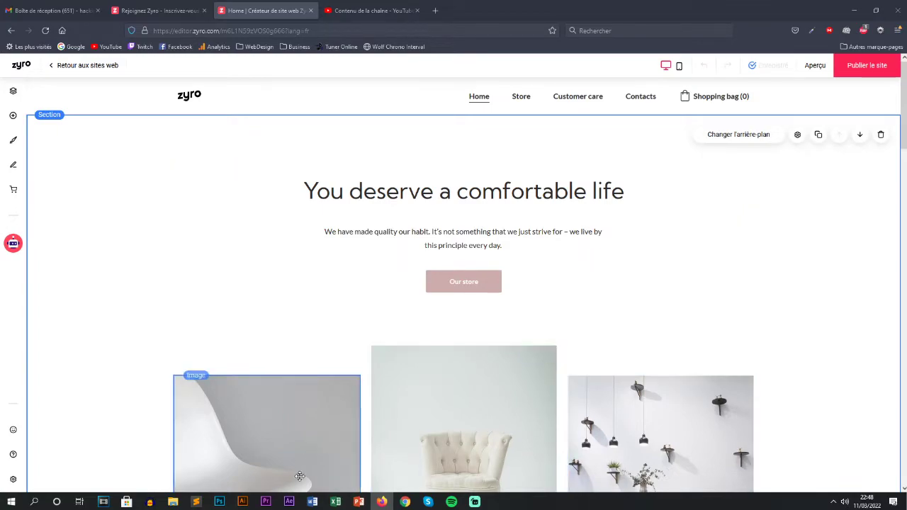
# Open the paragraph under the "You deserve a comfortable life" heading for text editing.
pyautogui.scroll(-2, 664, 473)
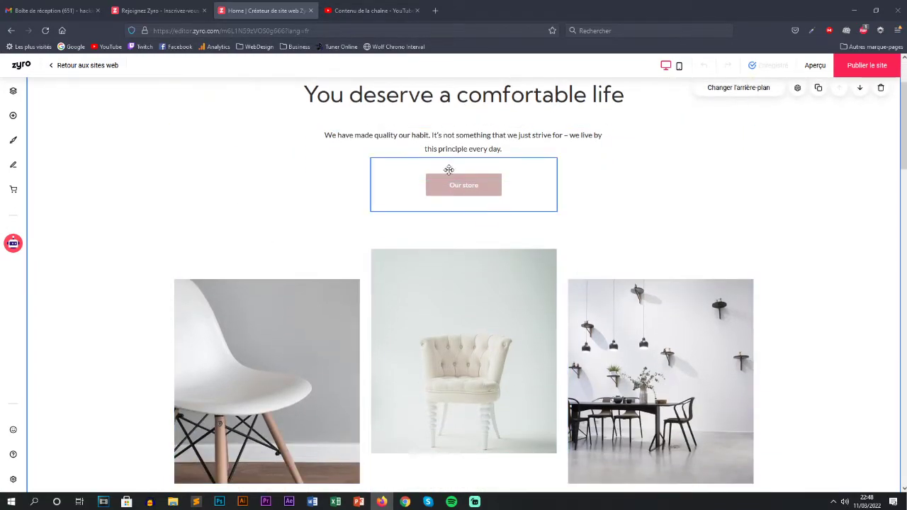
pyautogui.scroll(-1, 428, 205)
pyautogui.scroll(3, 439, 230)
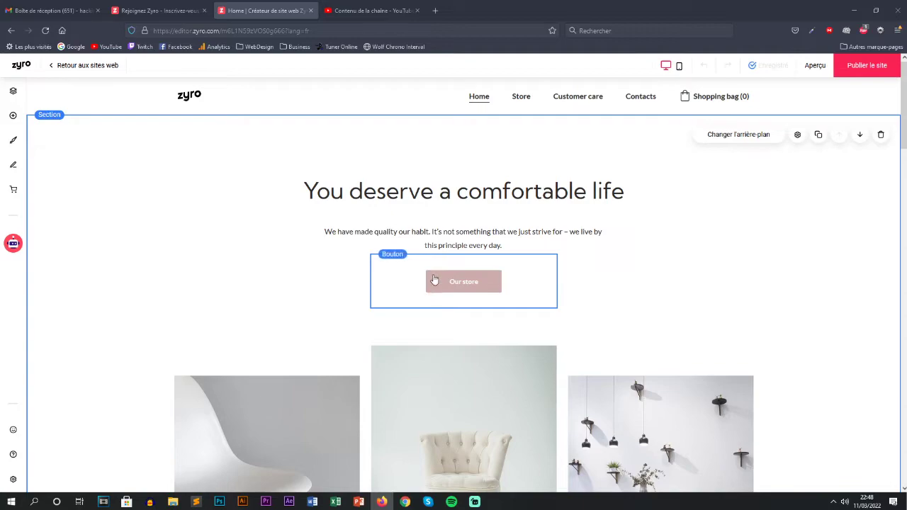
pyautogui.click(444, 247)
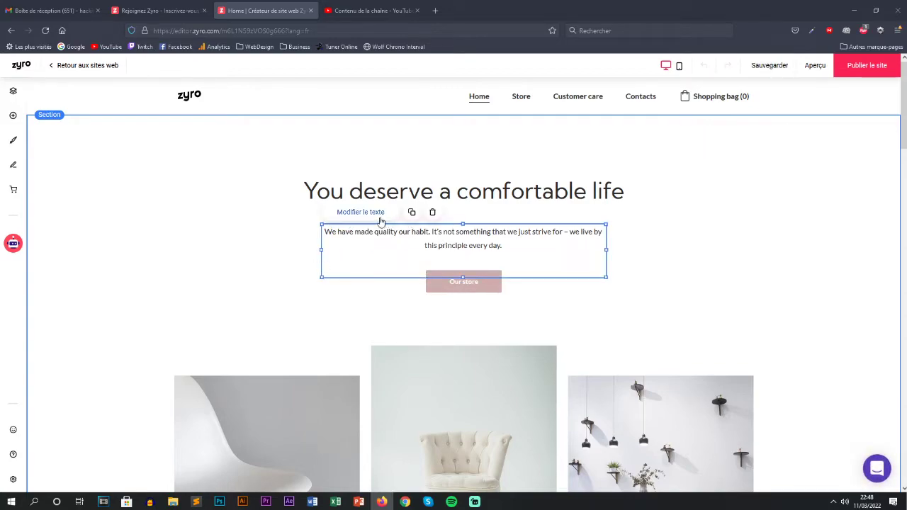
pyautogui.doubleClick(361, 255)
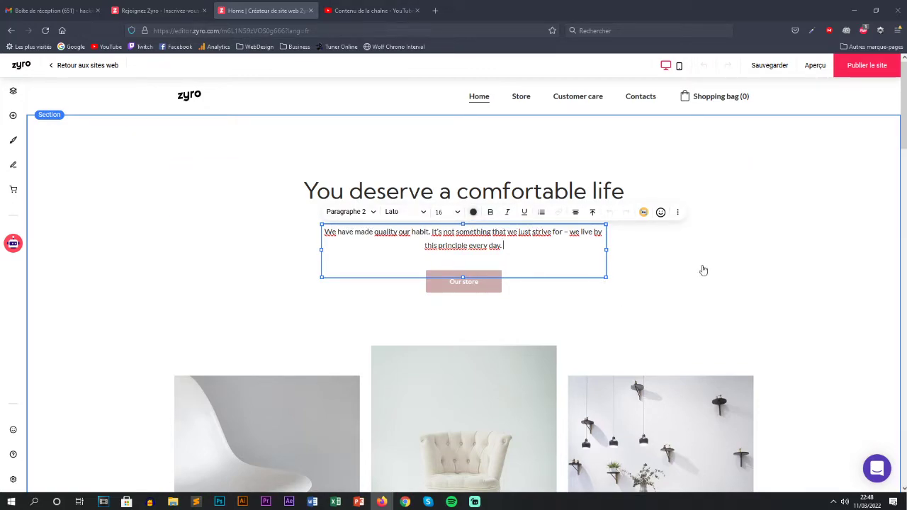
# Open the image settings of the middle armchair picture, look at the options and close them.
pyautogui.scroll(-4, 660, 305)
pyautogui.click(485, 257)
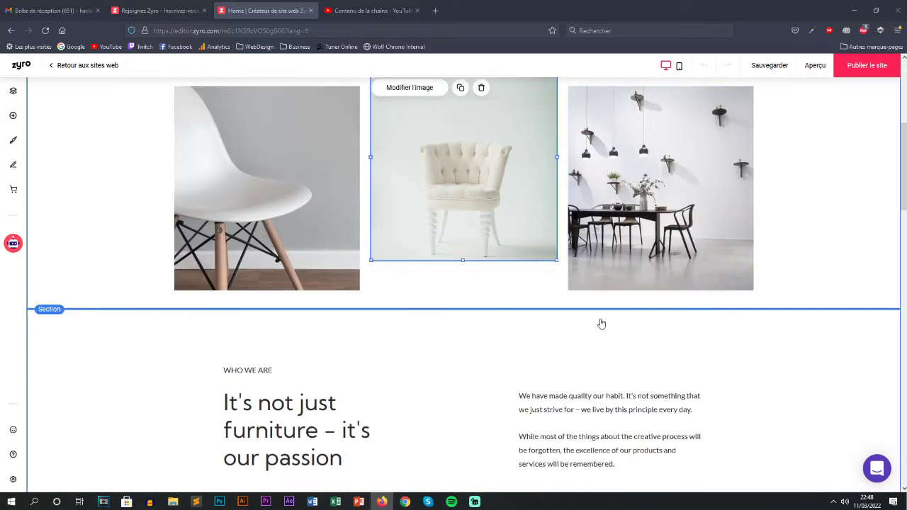
pyautogui.scroll(2, 425, 212)
pyautogui.click(409, 140)
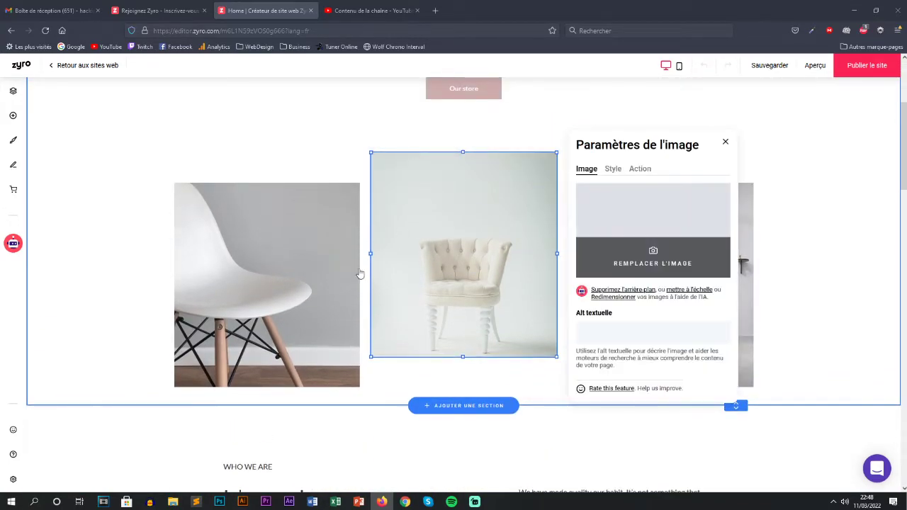
pyautogui.click(727, 144)
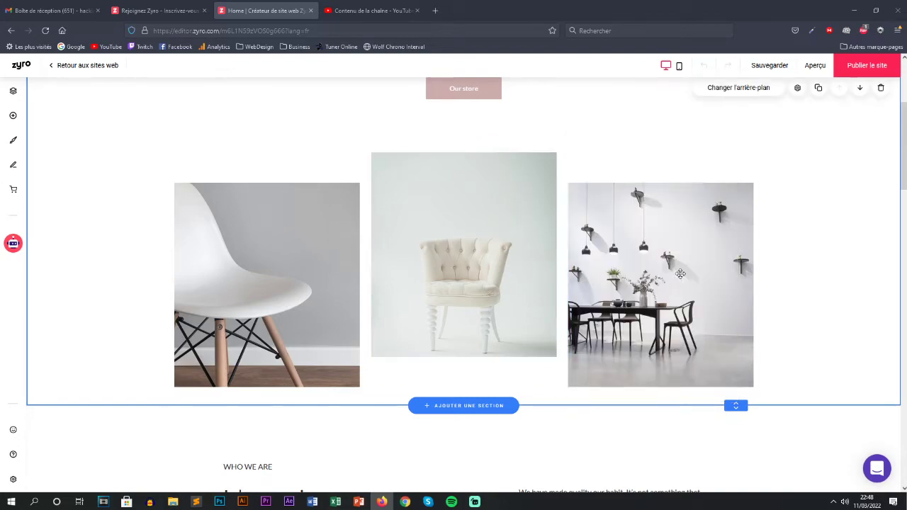
# Look through the home page's remaining sections, from the credo and Instagram feed to the contact form and footer.
pyautogui.scroll(-5, 673, 292)
pyautogui.scroll(-5, 410, 314)
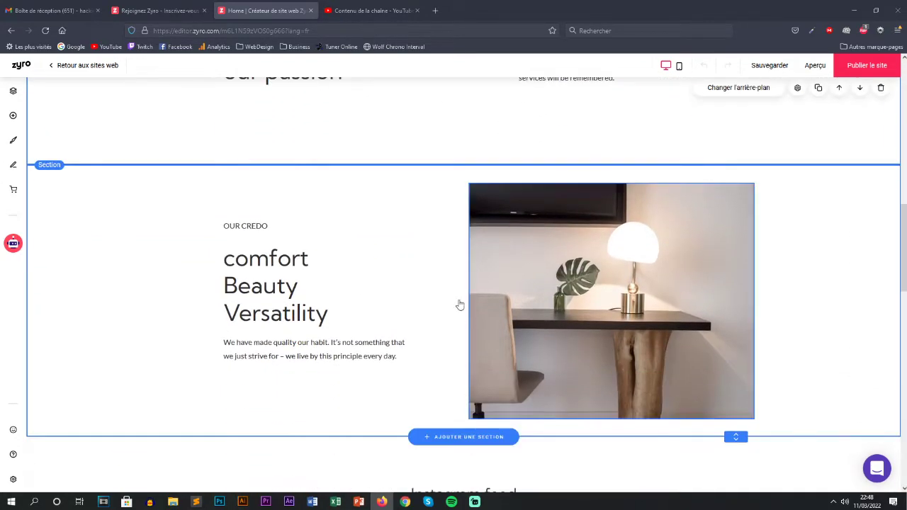
pyautogui.scroll(-7, 698, 403)
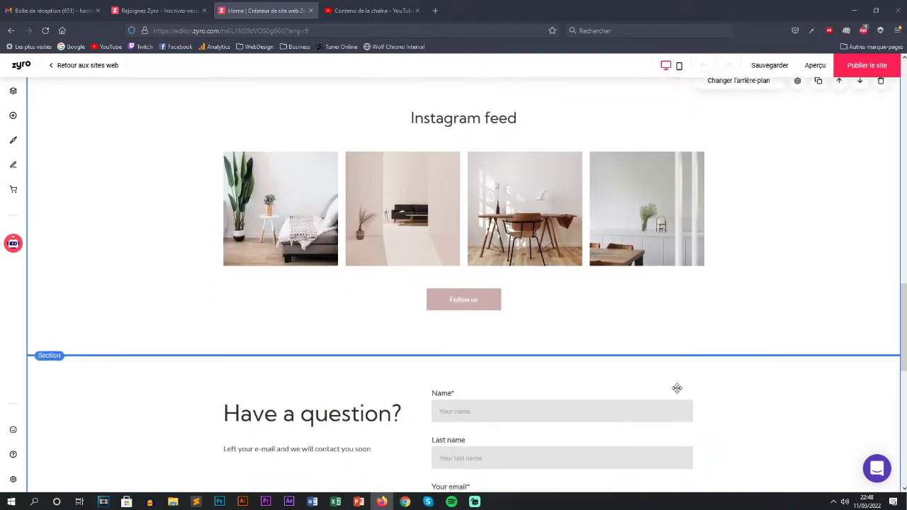
pyautogui.scroll(-2, 473, 355)
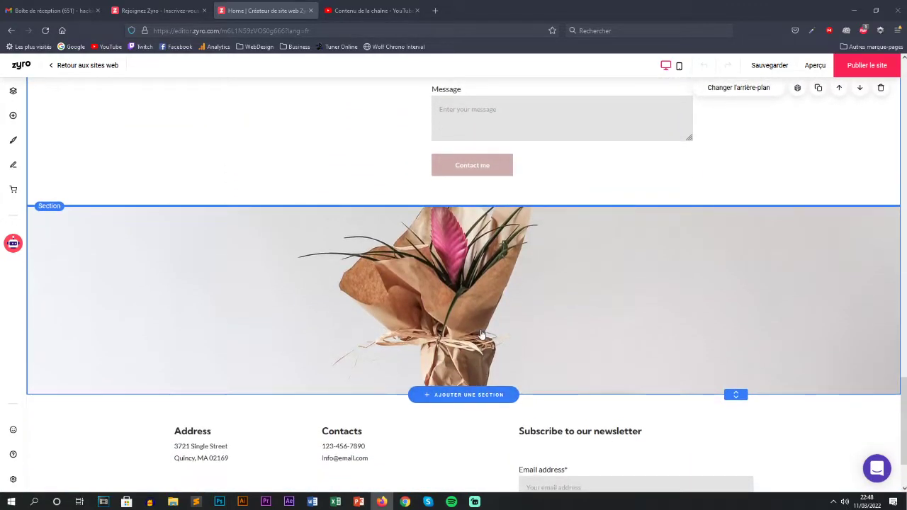
pyautogui.scroll(5, 306, 198)
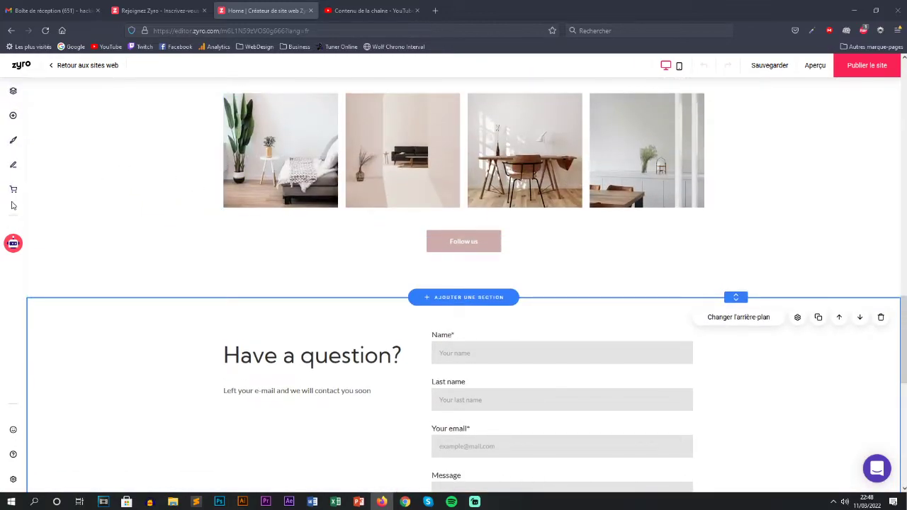
# Review the site's page navigation, close it and return to the start of the home page.
pyautogui.click(13, 96)
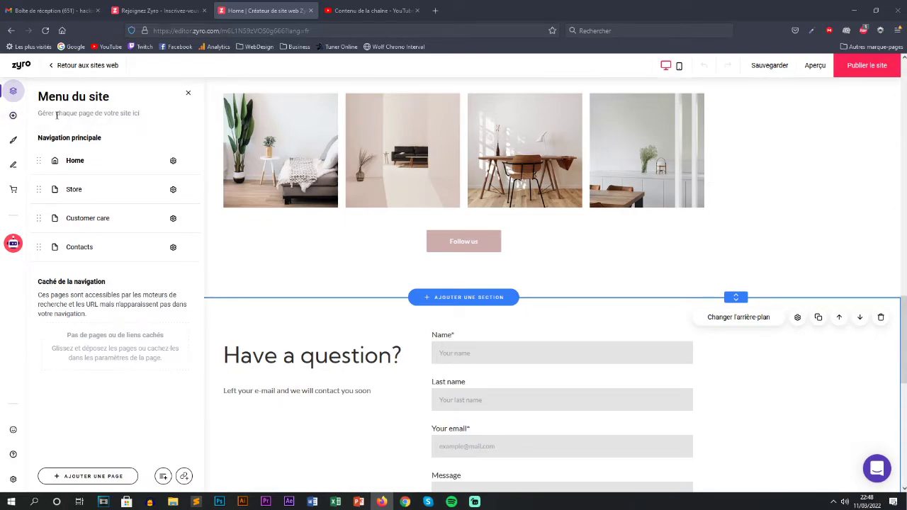
pyautogui.click(189, 96)
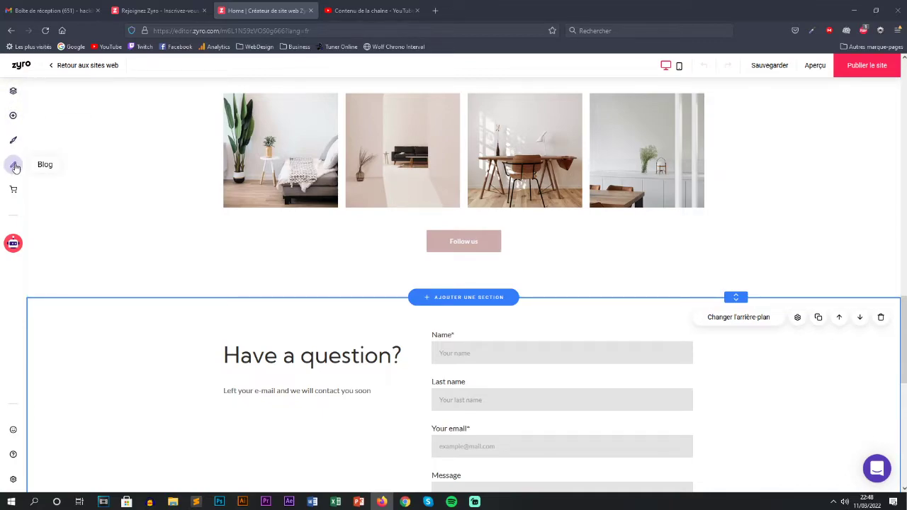
pyautogui.scroll(10, 89, 258)
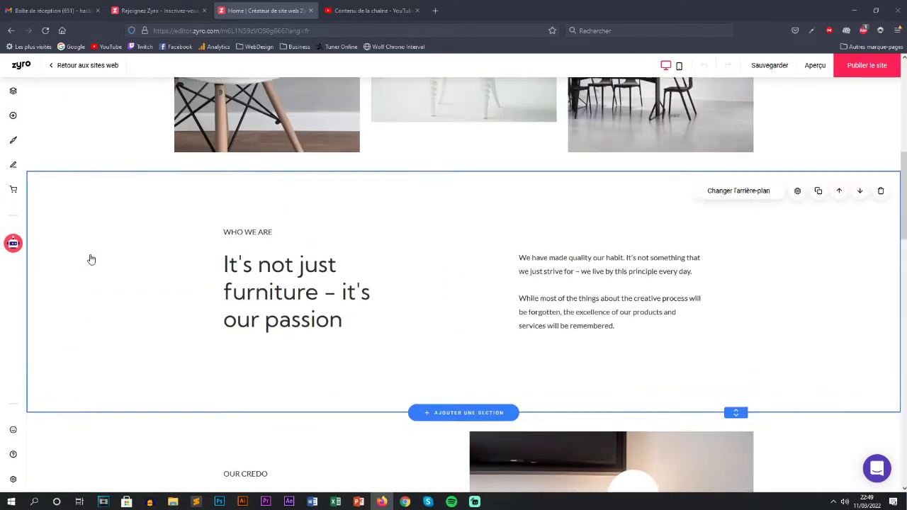
pyautogui.scroll(2, 90, 259)
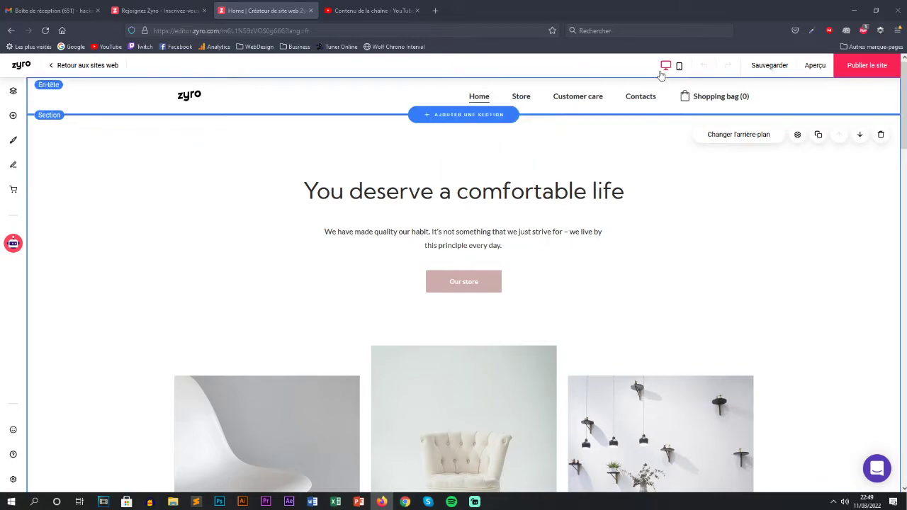
# Switch the editor to the mobile view and look through the home page from the hero section to the contact form.
pyautogui.click(679, 68)
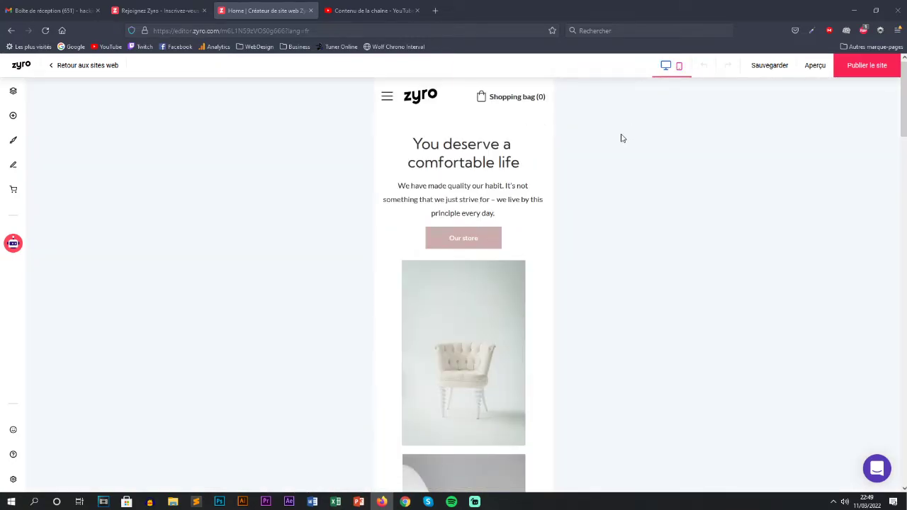
pyautogui.scroll(-7, 489, 256)
pyautogui.scroll(-5, 489, 256)
pyautogui.scroll(-4, 488, 257)
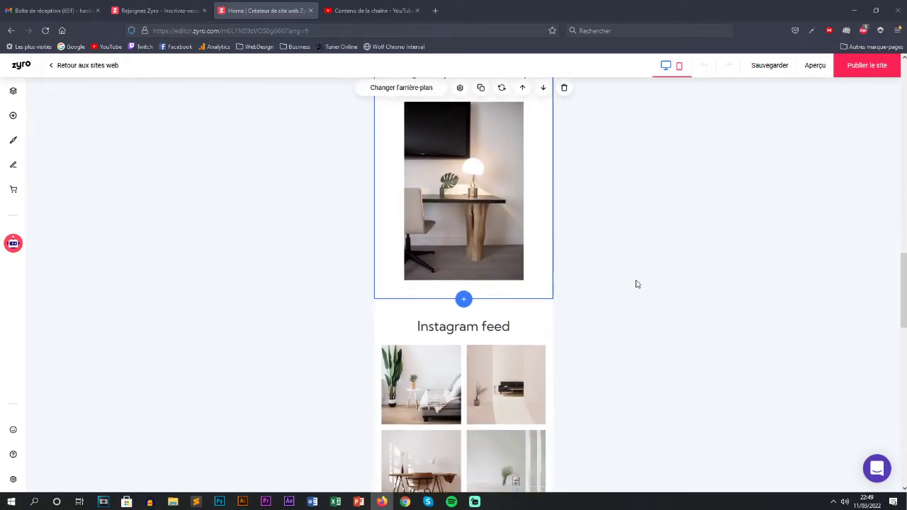
pyautogui.scroll(-2, 622, 282)
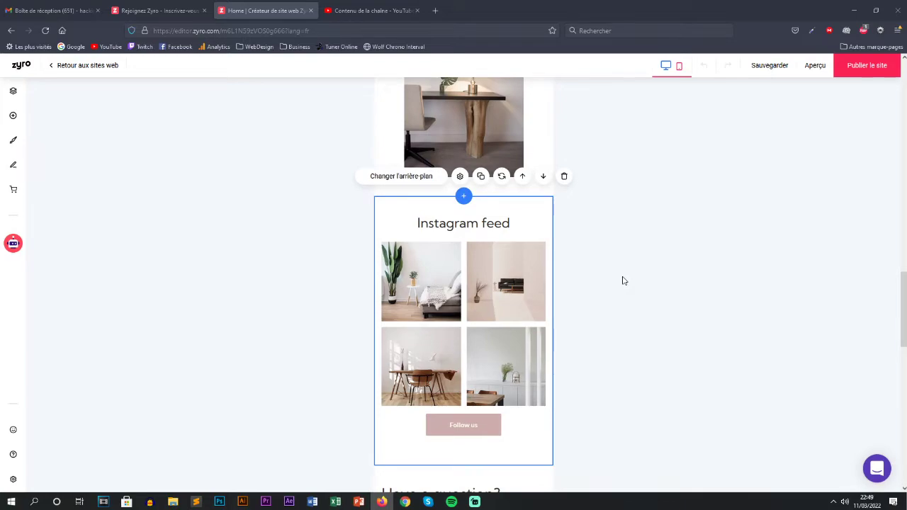
pyautogui.scroll(-7, 623, 282)
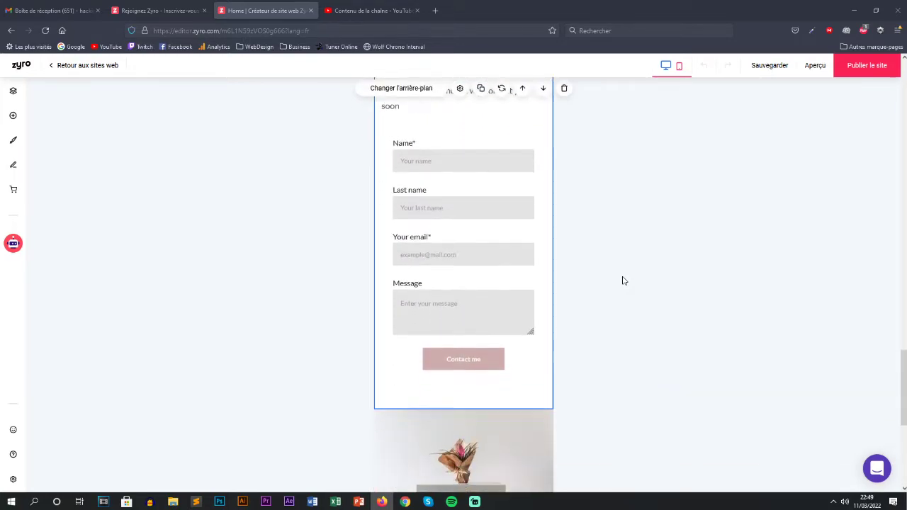
pyautogui.scroll(3, 467, 331)
pyautogui.scroll(3, 468, 331)
pyautogui.scroll(4, 416, 279)
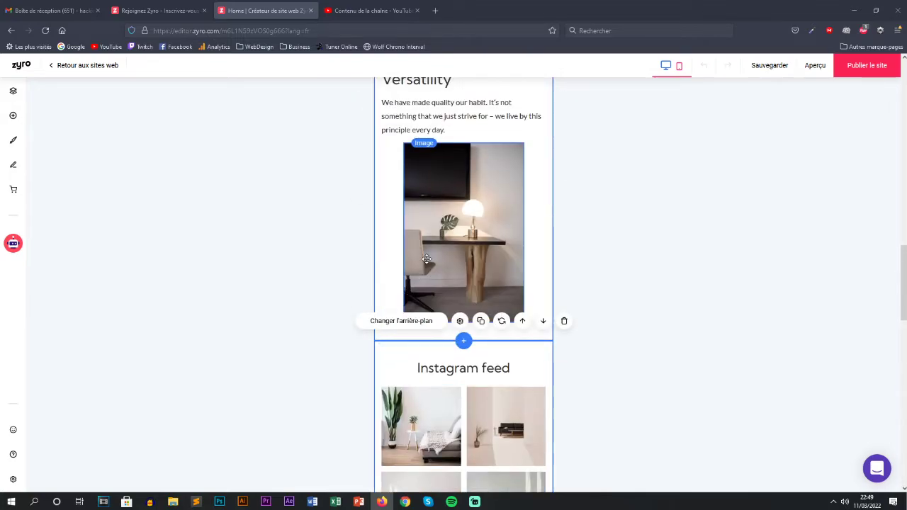
# Look at the image settings of the desk picture in the credo section, close them and duplicate the picture.
pyautogui.click(449, 256)
pyautogui.click(459, 132)
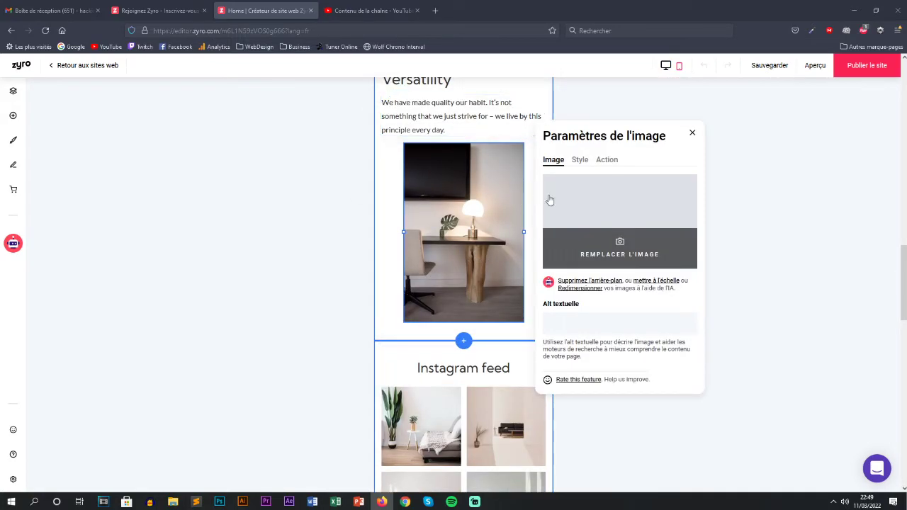
pyautogui.click(436, 163)
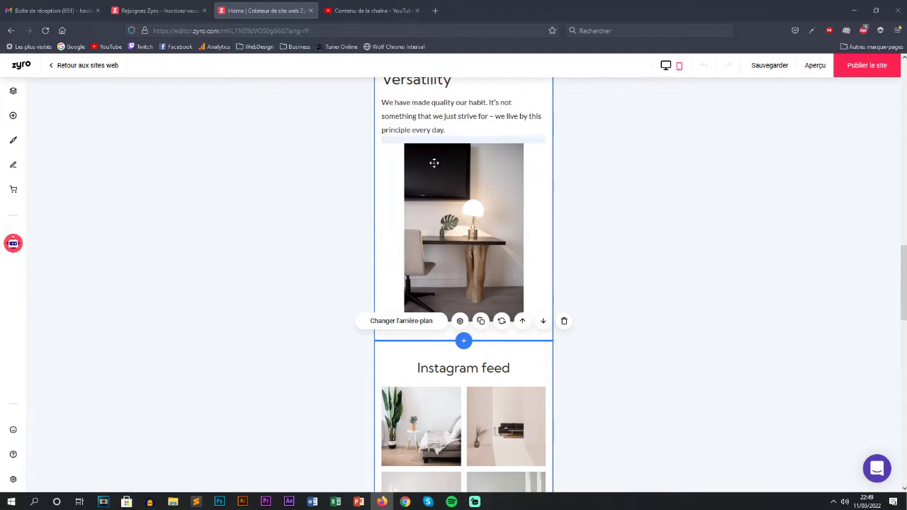
pyautogui.click(460, 156)
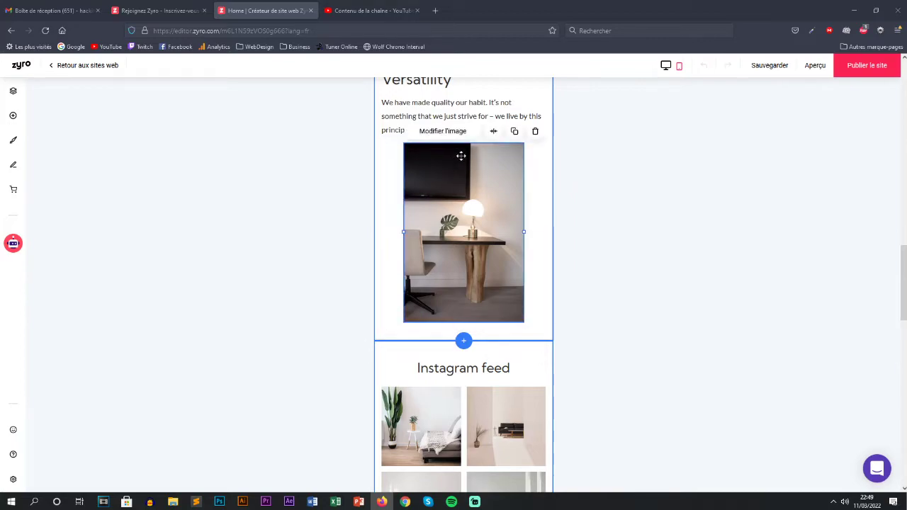
pyautogui.click(514, 132)
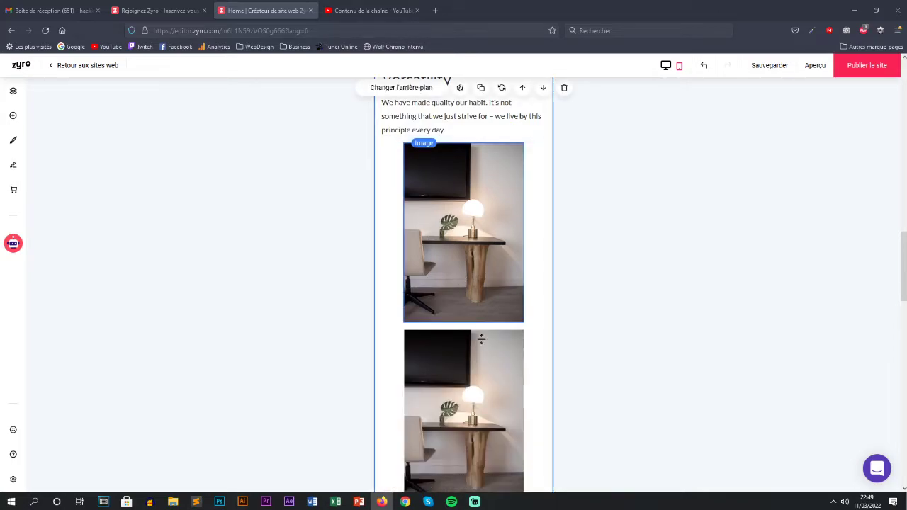
# Switch the editor back to the desktop view and return to the start of the home page.
pyautogui.scroll(2, 368, 227)
pyautogui.scroll(7, 376, 234)
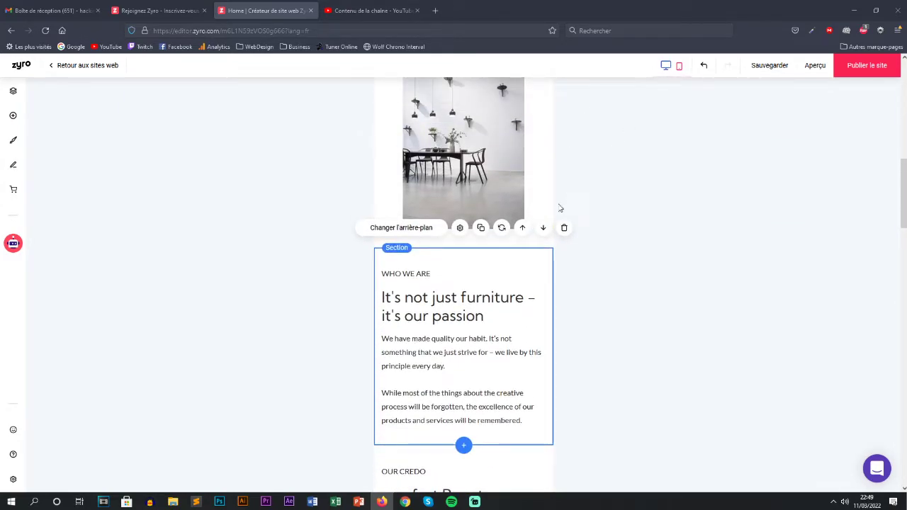
pyautogui.scroll(6, 283, 184)
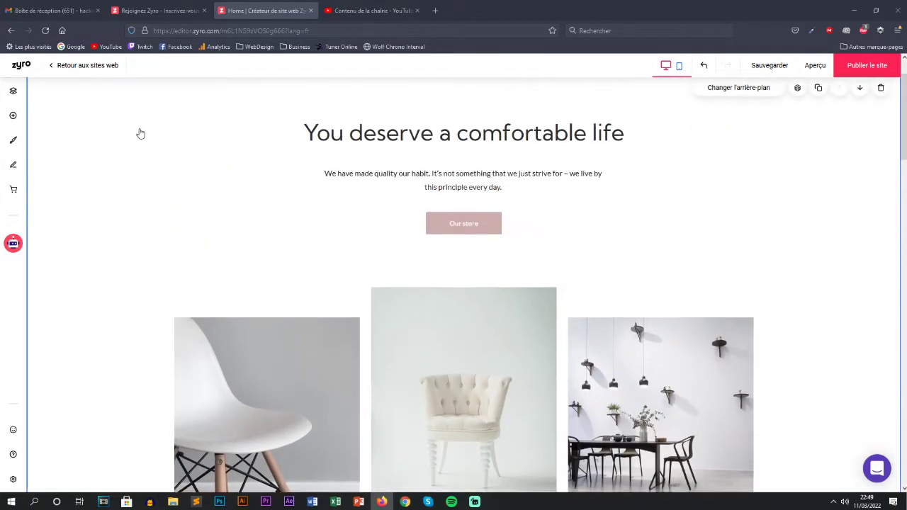
pyautogui.scroll(2, 138, 142)
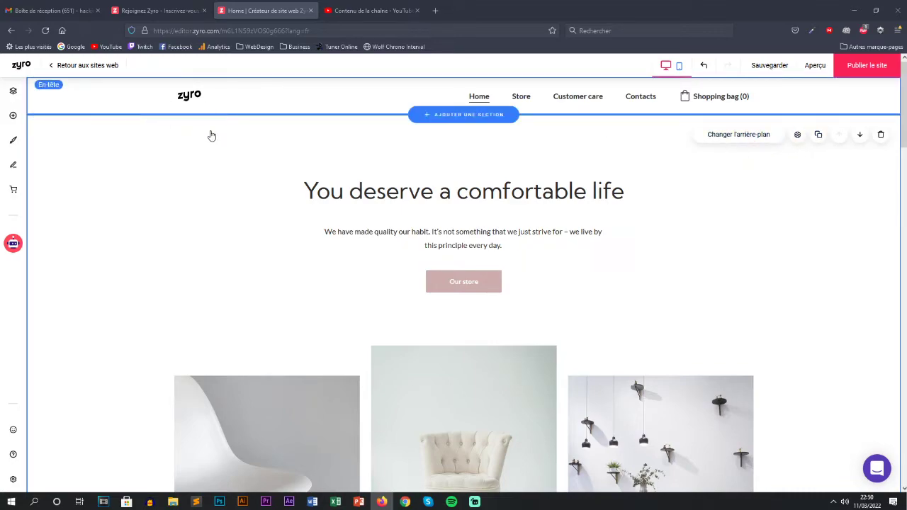
# Look at the background colour options of the first section, close them and look over the home page down to the credo section.
pyautogui.click(760, 143)
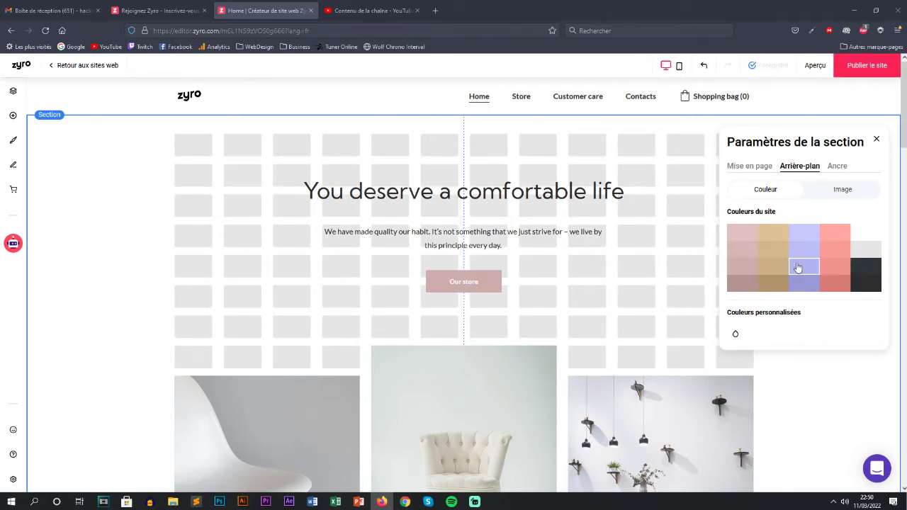
pyautogui.click(877, 142)
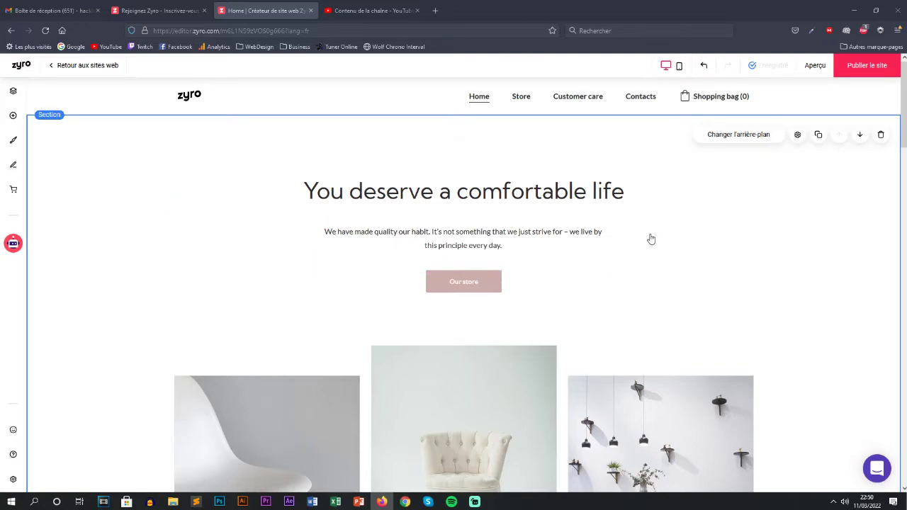
pyautogui.scroll(-3, 479, 294)
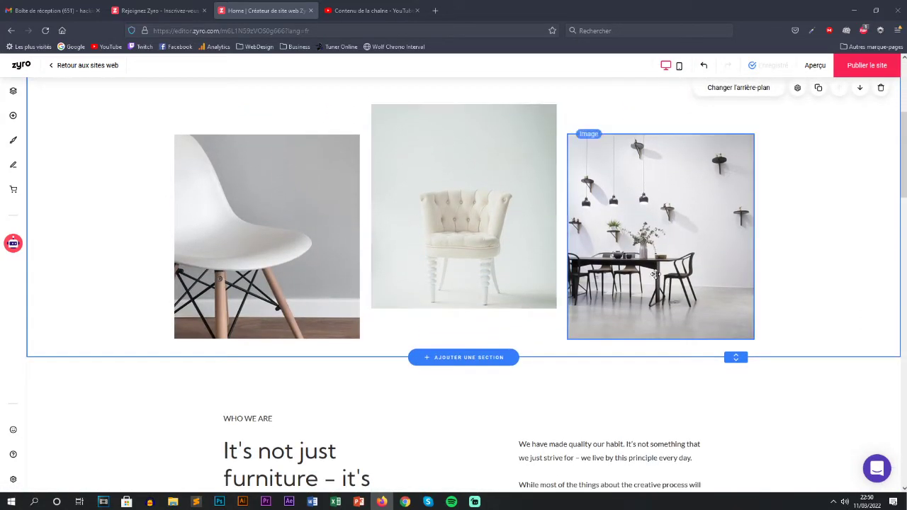
pyautogui.scroll(-3, 379, 346)
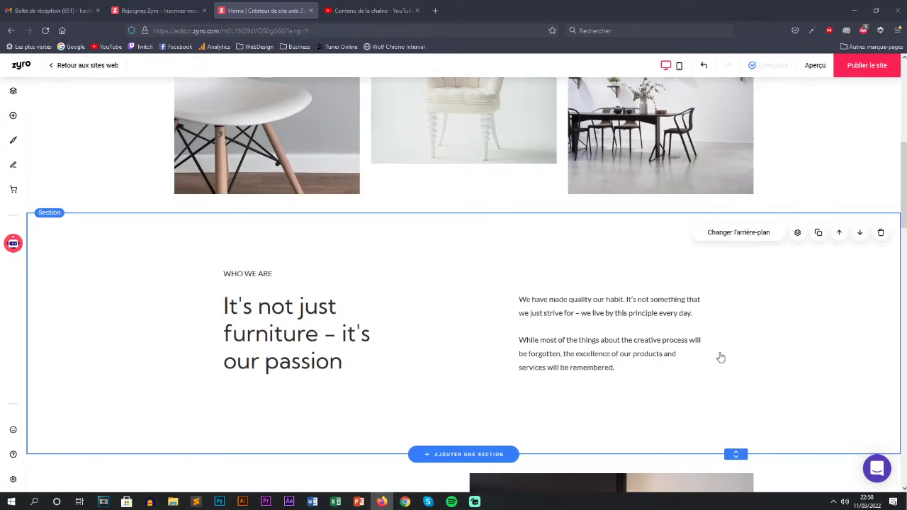
pyautogui.scroll(-2, 628, 344)
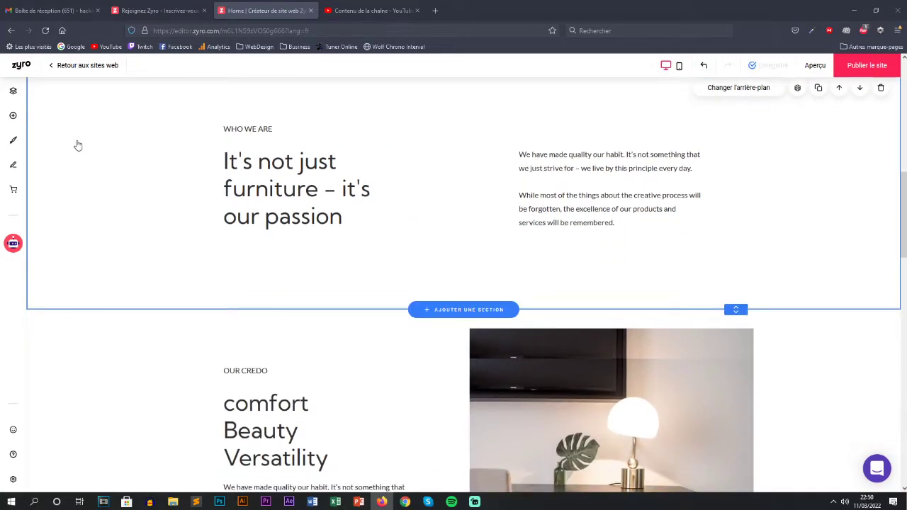
pyautogui.scroll(4, 85, 170)
pyautogui.scroll(4, 78, 179)
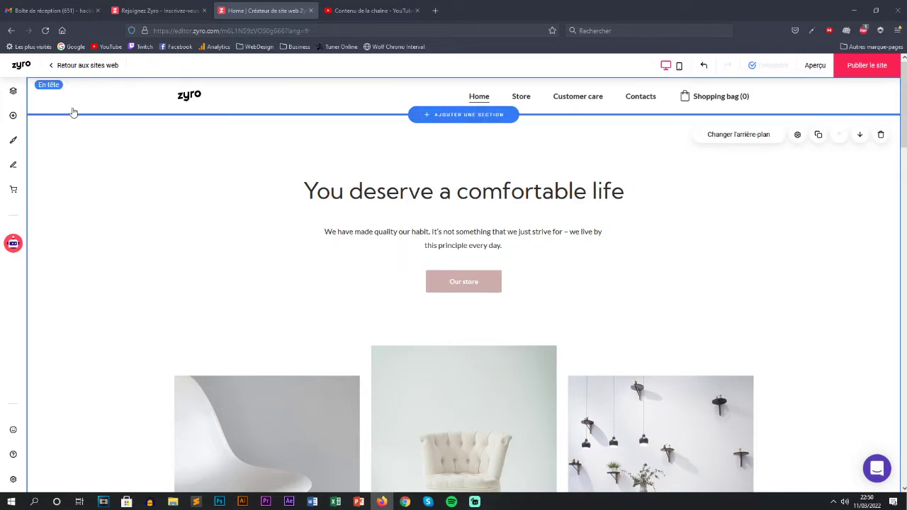
# Open the site's page navigation, look at the options available for the Home page and close it.
pyautogui.click(13, 91)
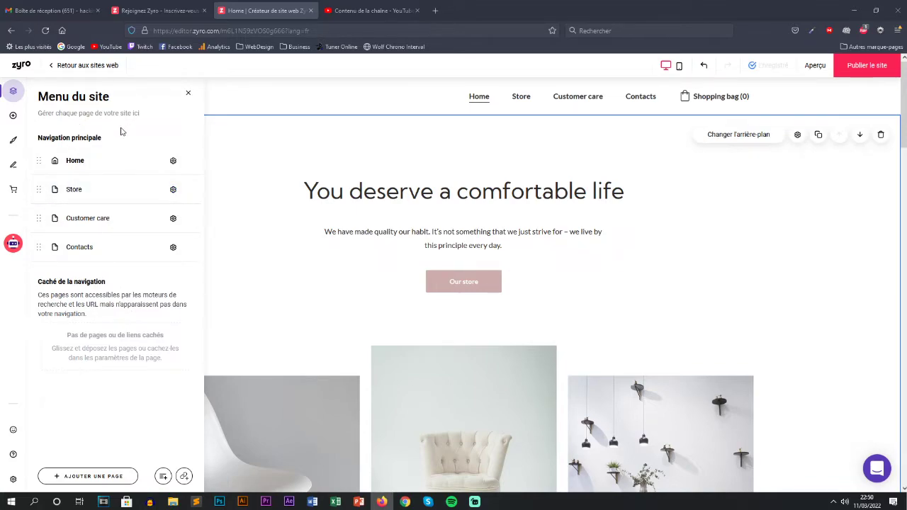
pyautogui.click(173, 161)
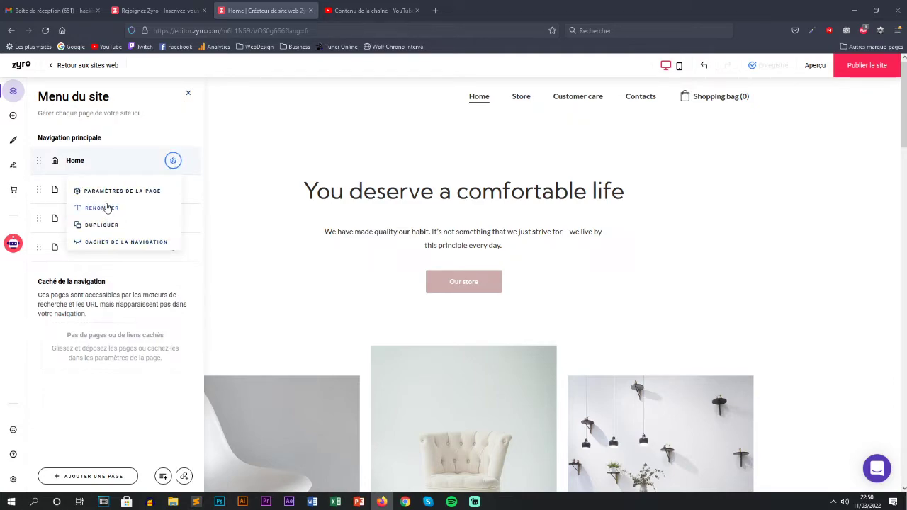
pyautogui.click(189, 95)
pyautogui.click(189, 95)
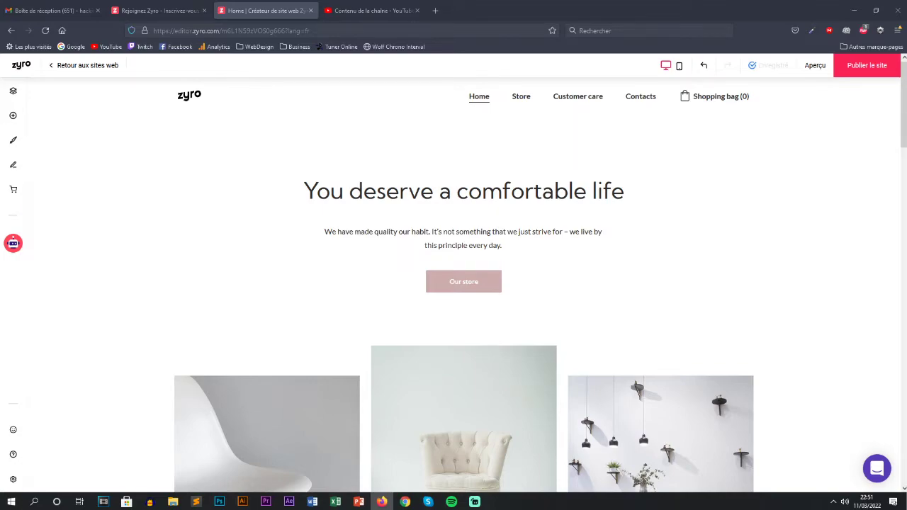
# Return to the list of websites and delete the unpublished Fips site.
pyautogui.click(104, 66)
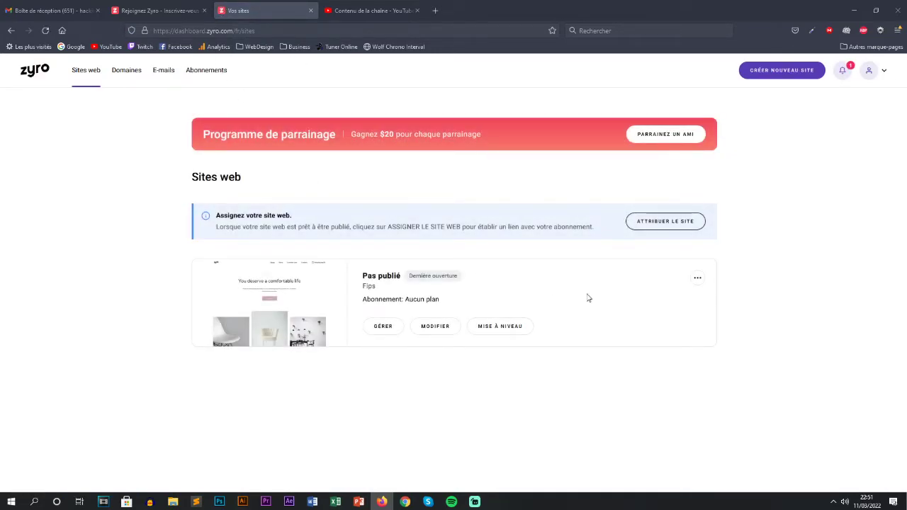
pyautogui.click(698, 279)
pyautogui.click(746, 355)
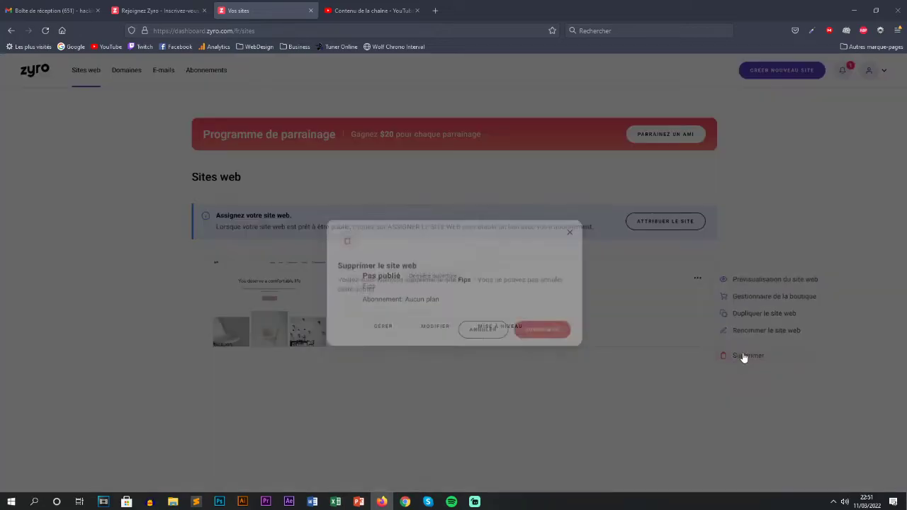
pyautogui.click(546, 323)
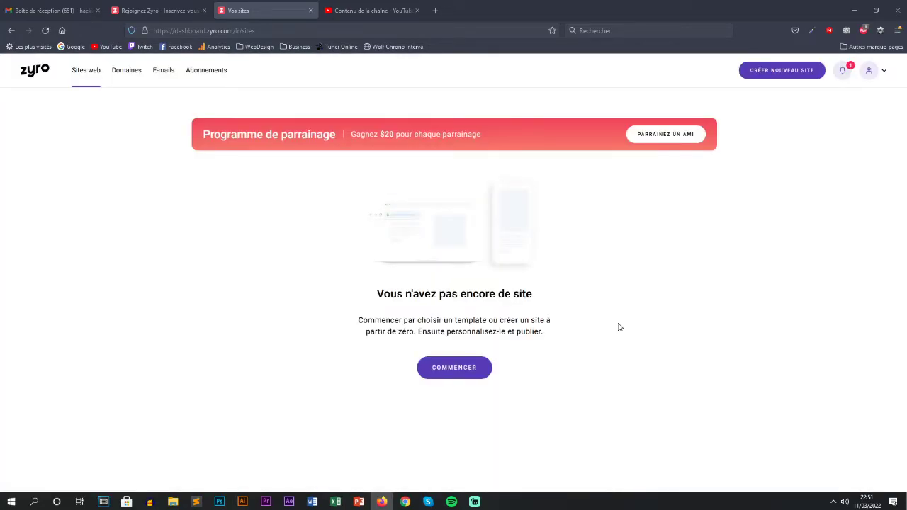
# Start a new site with the AI generator, answer Oui to selling products online and choose Restaurant as the site type.
pyautogui.click(442, 376)
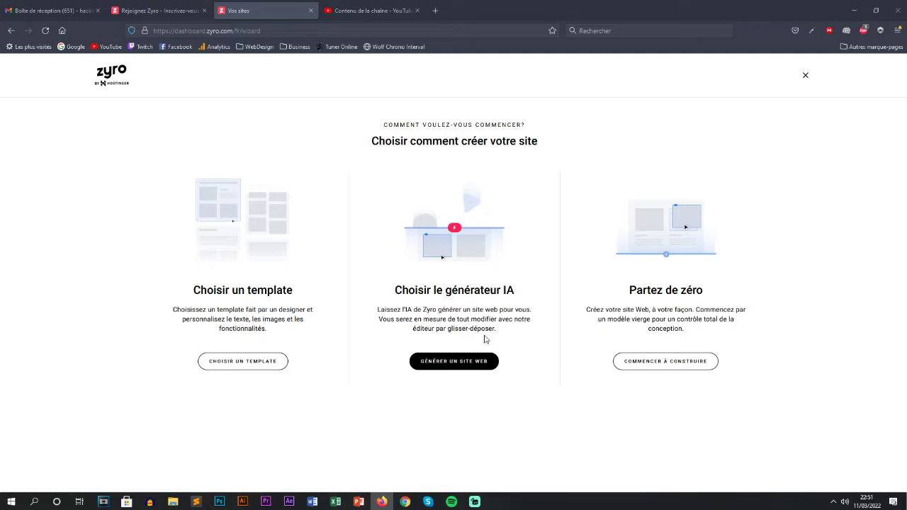
pyautogui.click(490, 369)
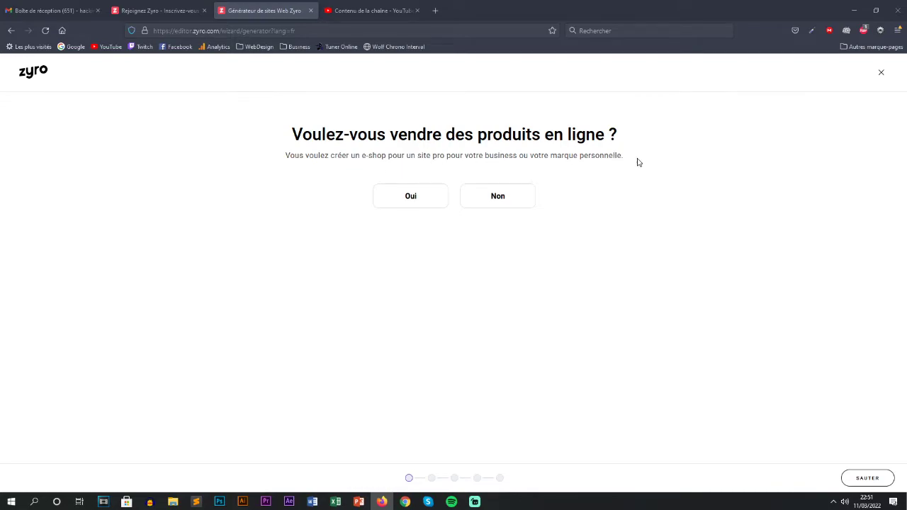
pyautogui.click(421, 196)
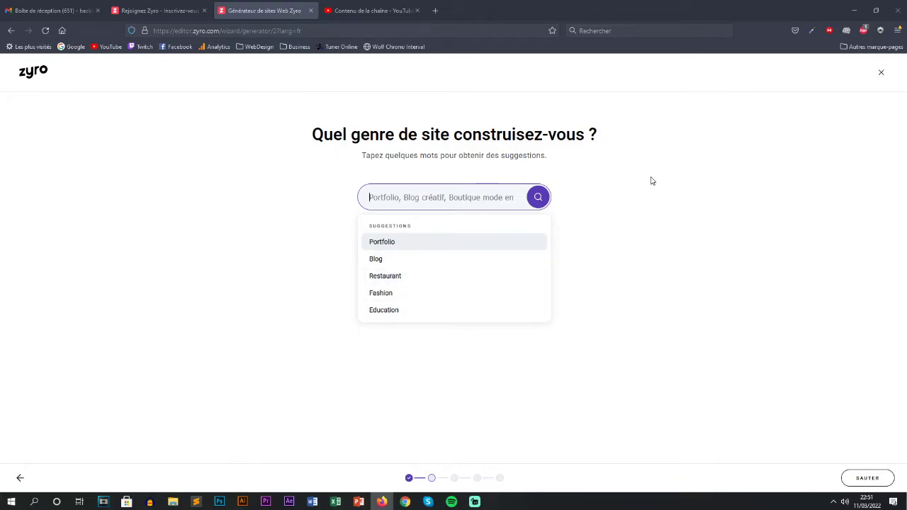
pyautogui.click(386, 277)
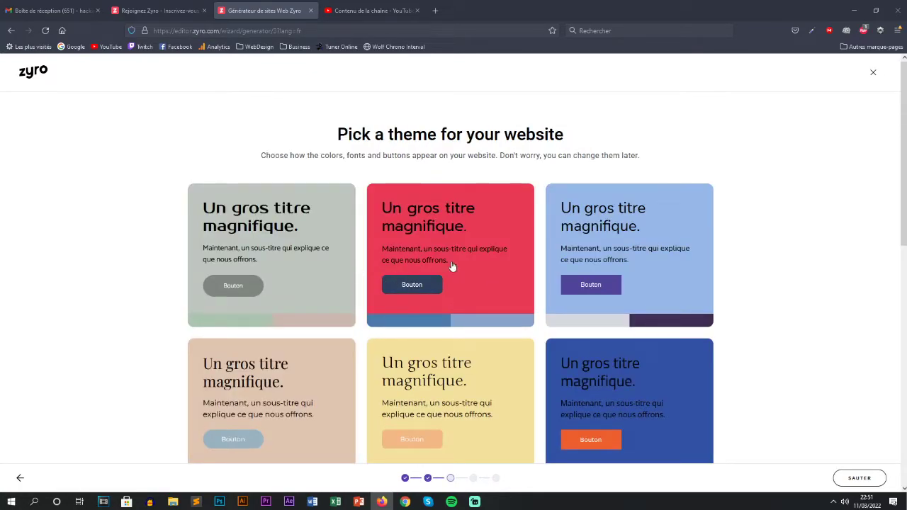
# Browse the proposed website themes and pick the grey-brown theme with the teal rounded button.
pyautogui.scroll(-1, 522, 213)
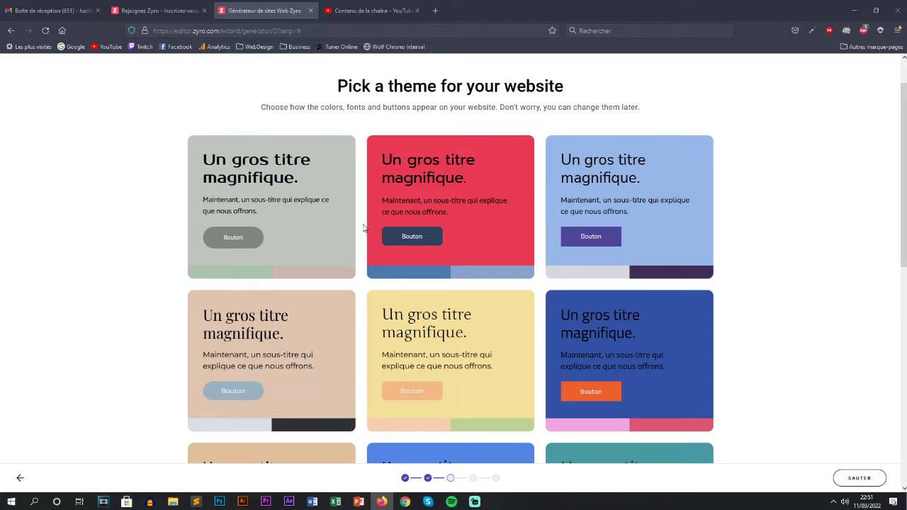
pyautogui.scroll(-1, 363, 227)
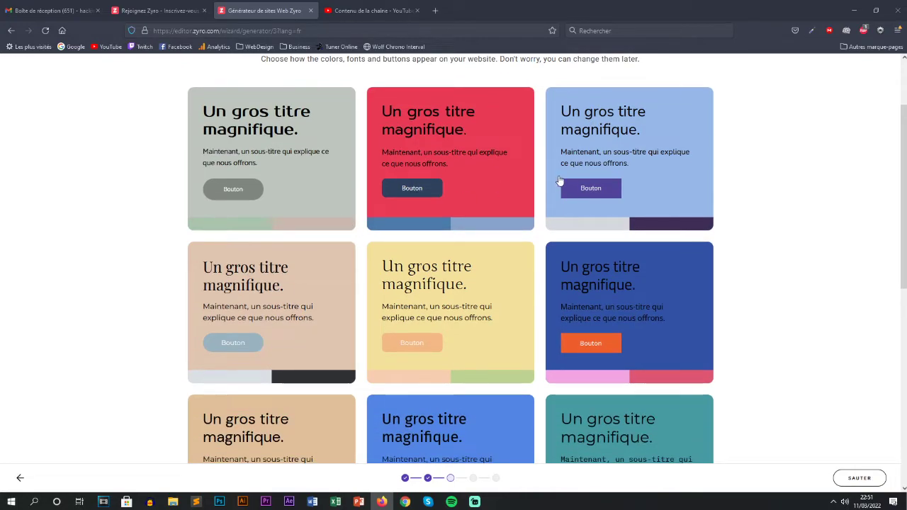
pyautogui.scroll(-3, 426, 298)
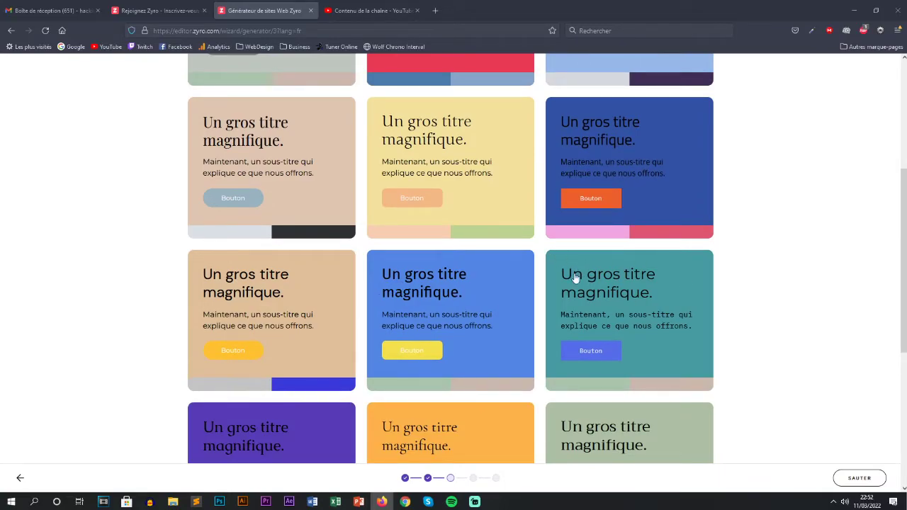
pyautogui.scroll(-2, 426, 298)
pyautogui.scroll(-3, 403, 408)
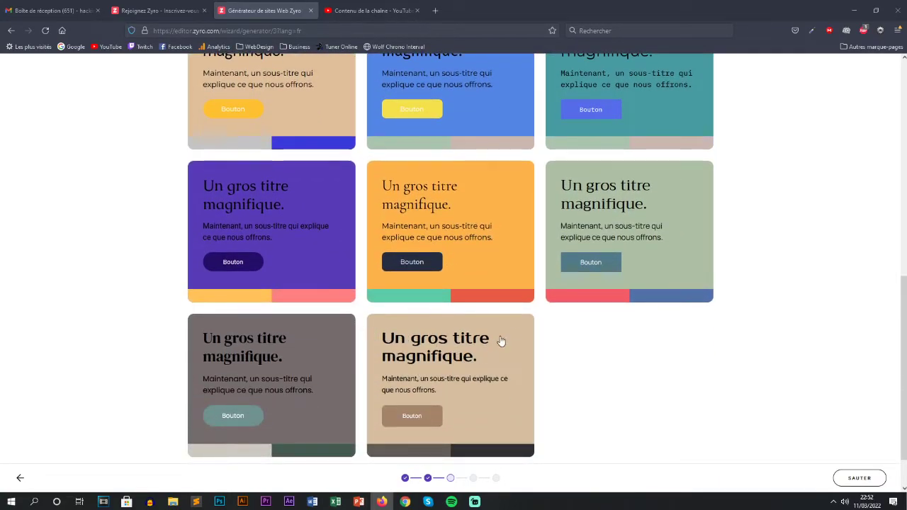
pyautogui.scroll(-1, 401, 360)
pyautogui.click(350, 366)
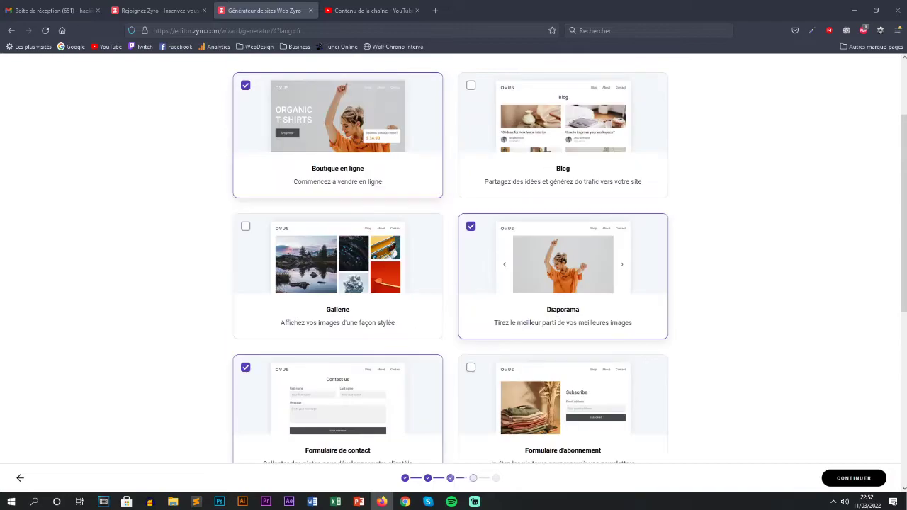
# Review the proposed website features, add Maps to the preselected ones and continue to the generated sites.
pyautogui.scroll(2, 653, 357)
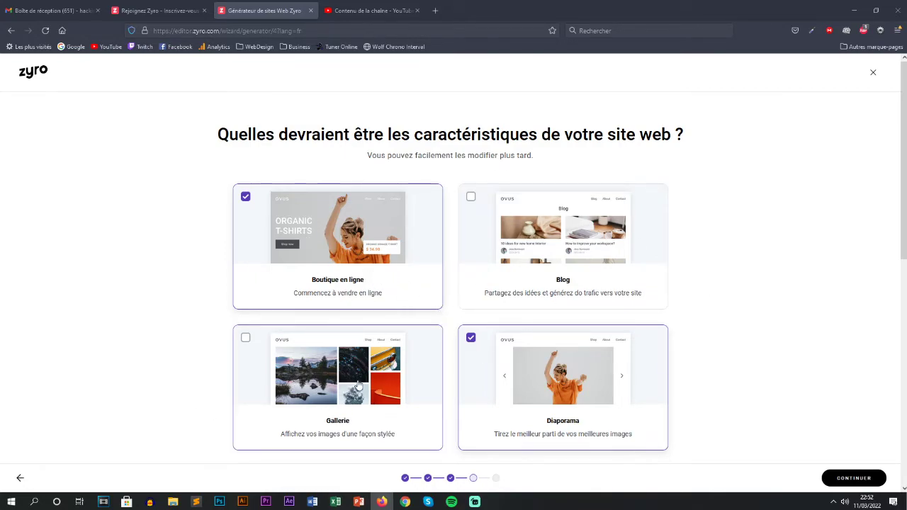
pyautogui.scroll(-3, 506, 290)
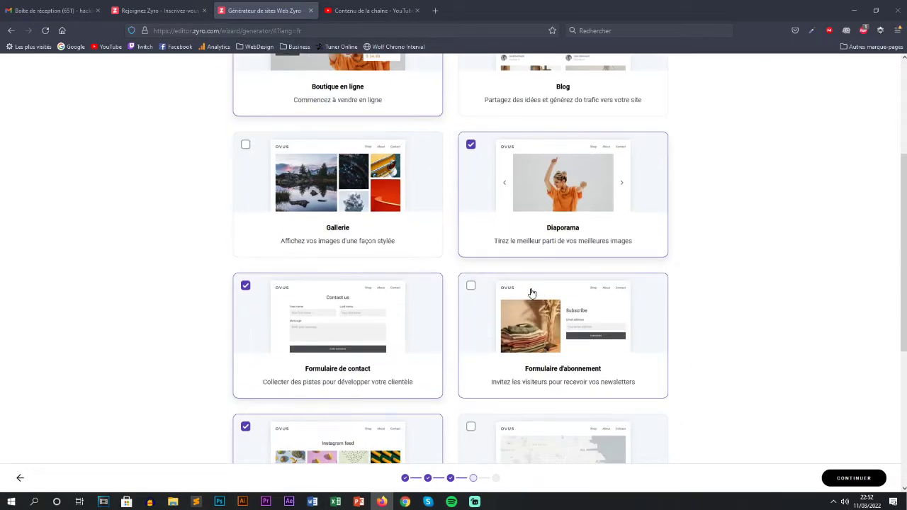
pyautogui.scroll(-2, 290, 314)
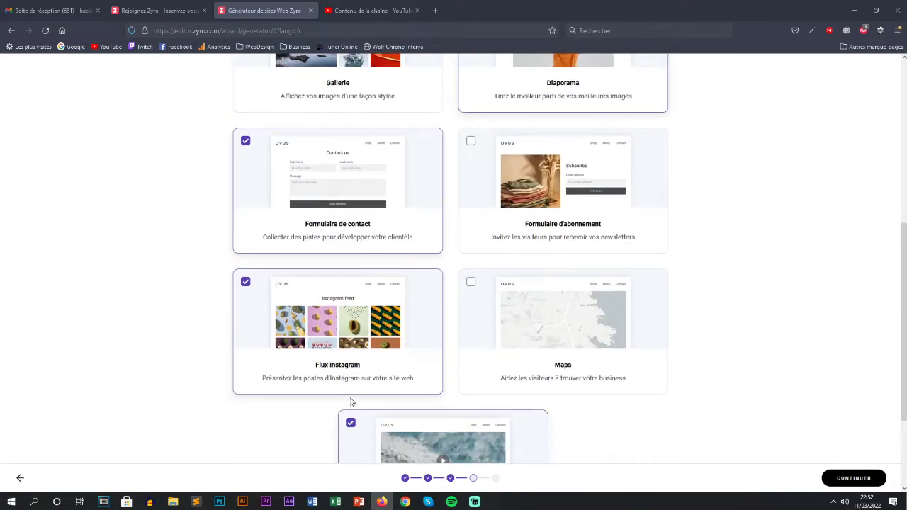
pyautogui.scroll(3, 379, 356)
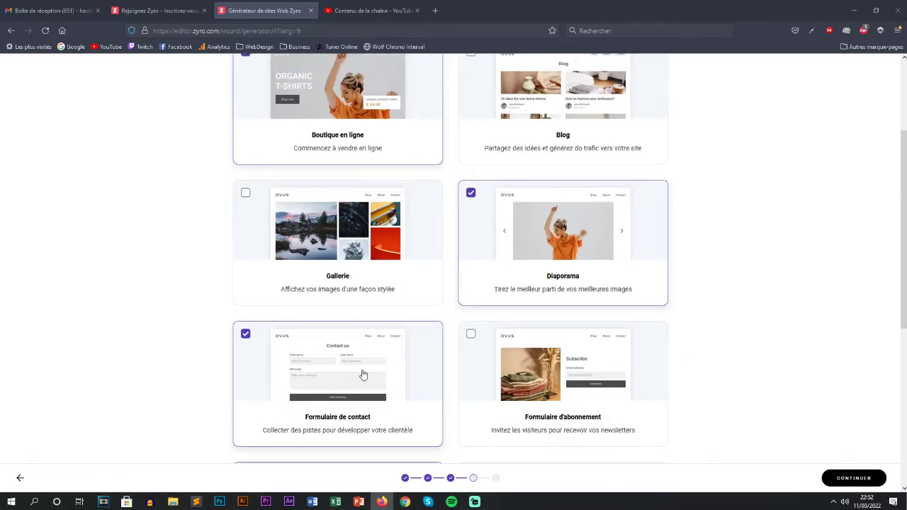
pyautogui.scroll(2, 363, 373)
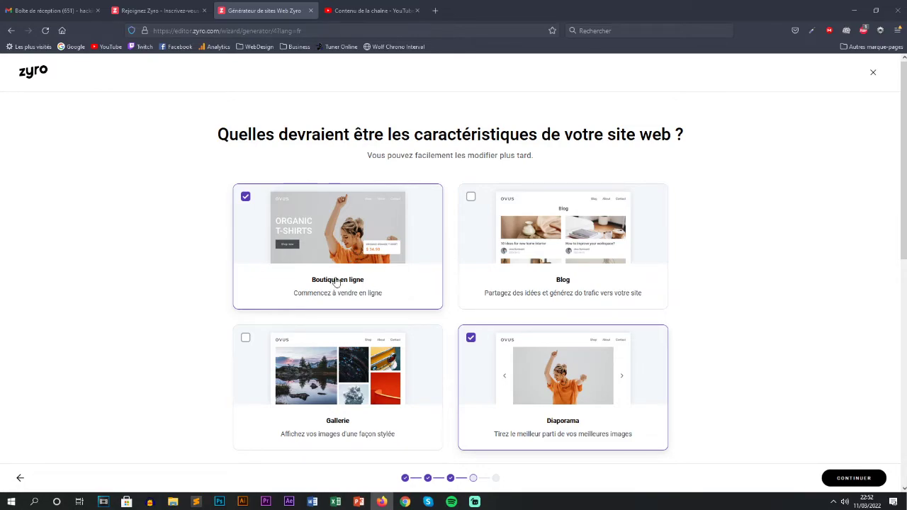
pyautogui.scroll(-3, 714, 350)
pyautogui.scroll(-4, 714, 351)
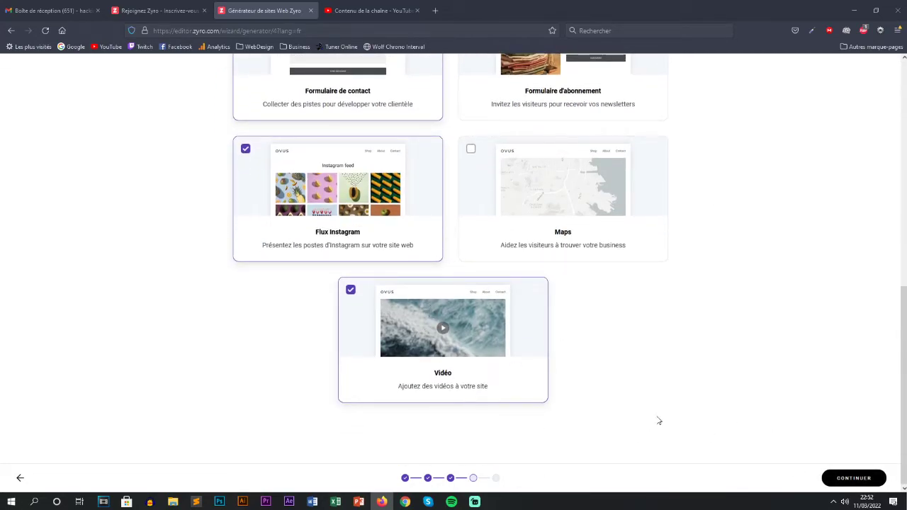
pyautogui.scroll(1, 522, 276)
pyautogui.click(471, 247)
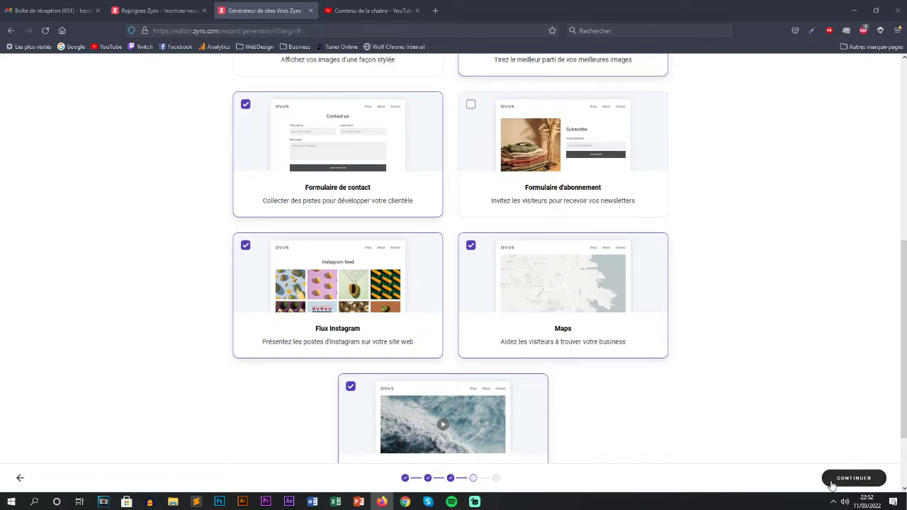
pyautogui.scroll(3, 735, 436)
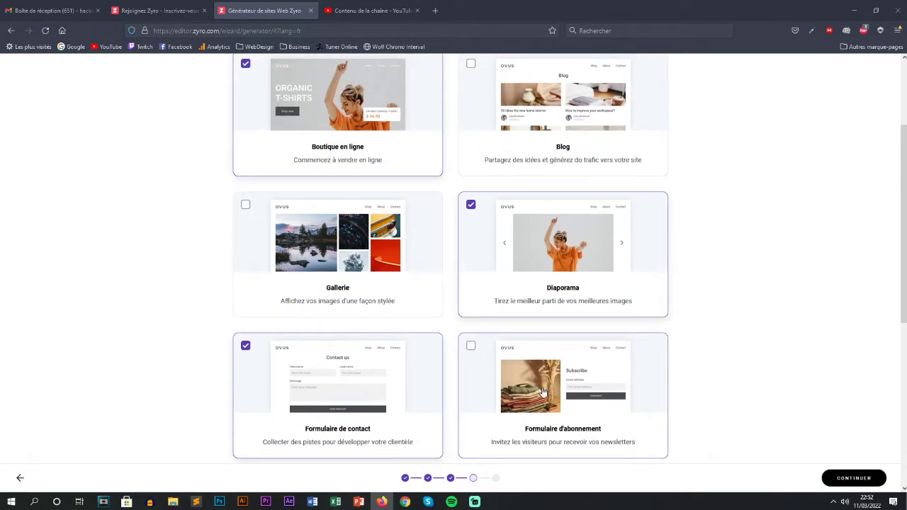
pyautogui.scroll(-3, 739, 413)
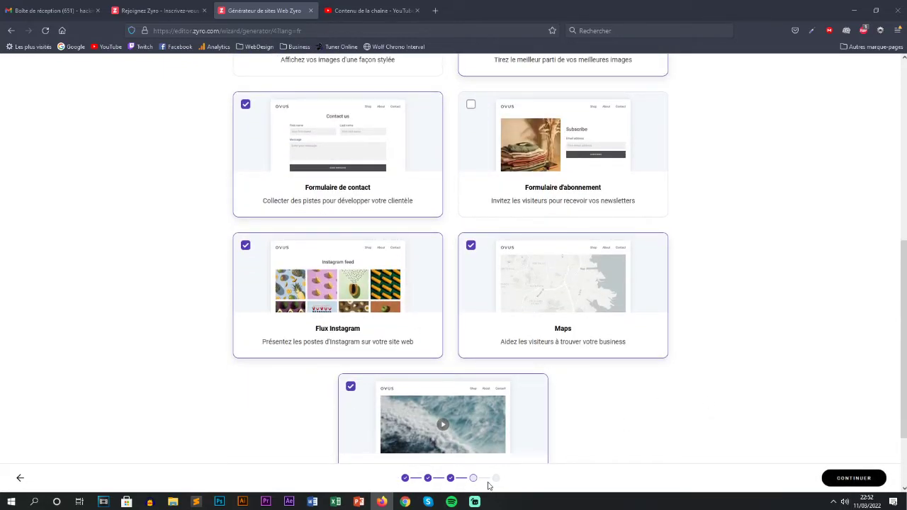
pyautogui.click(855, 479)
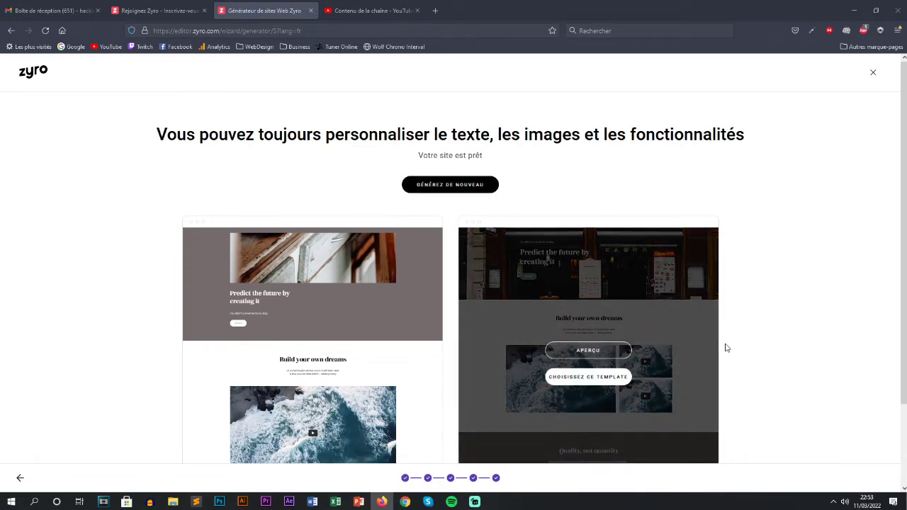
# Preview the generated template with the restaurant storefront banner and examine its Home page down to the map and contact form.
pyautogui.scroll(-3, 740, 348)
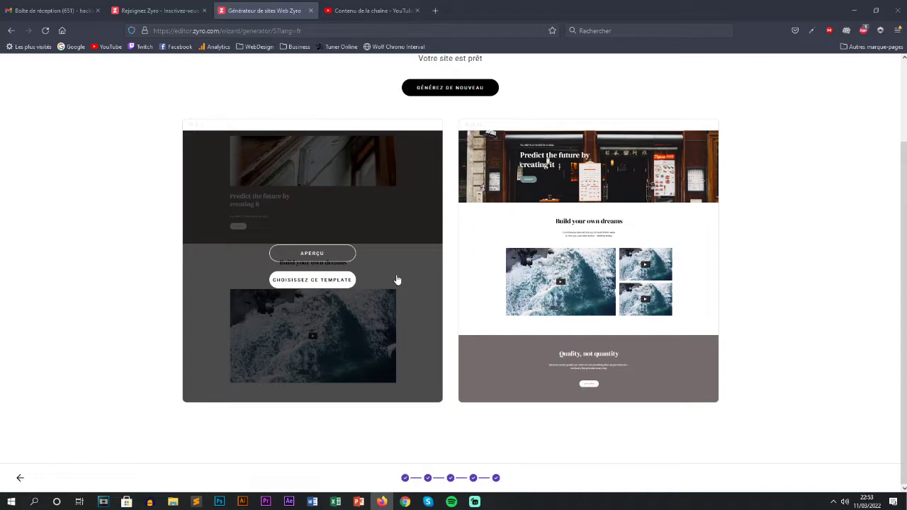
pyautogui.moveTo(559, 328)
pyautogui.click(544, 309)
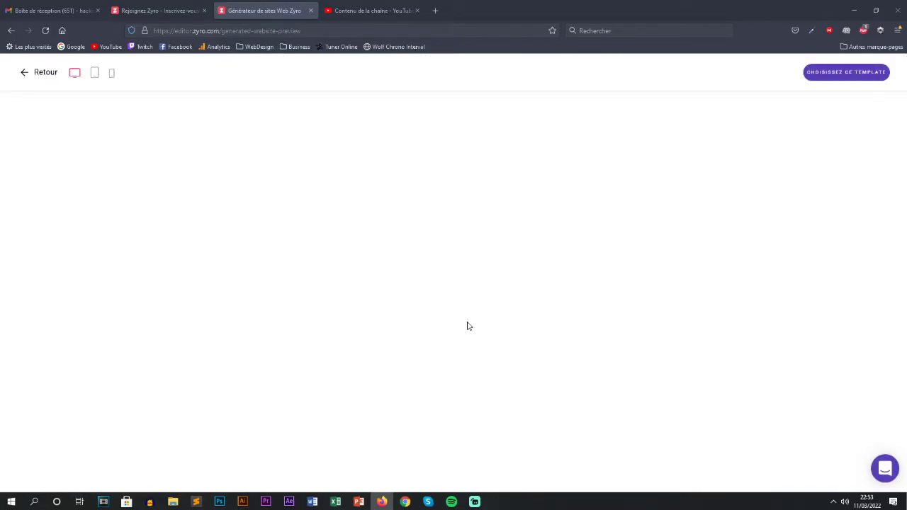
pyautogui.scroll(-6, 512, 297)
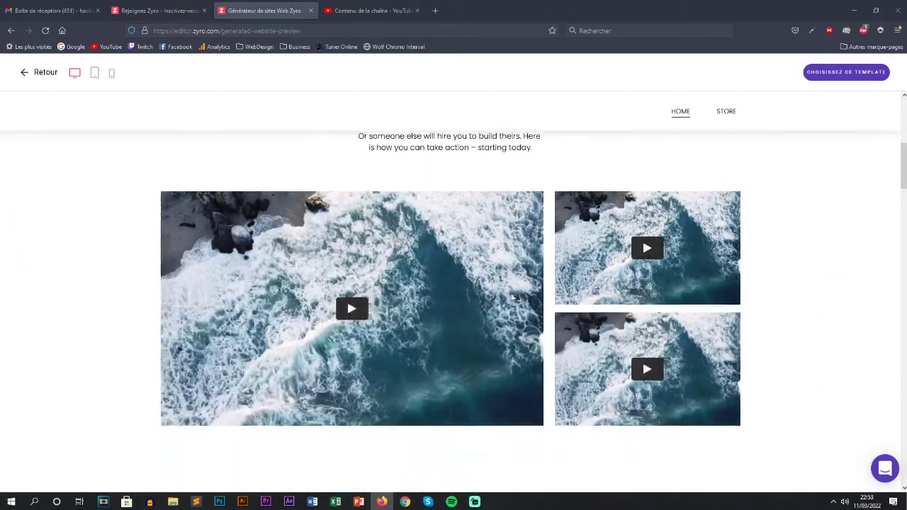
pyautogui.scroll(-8, 512, 296)
pyautogui.scroll(-6, 463, 295)
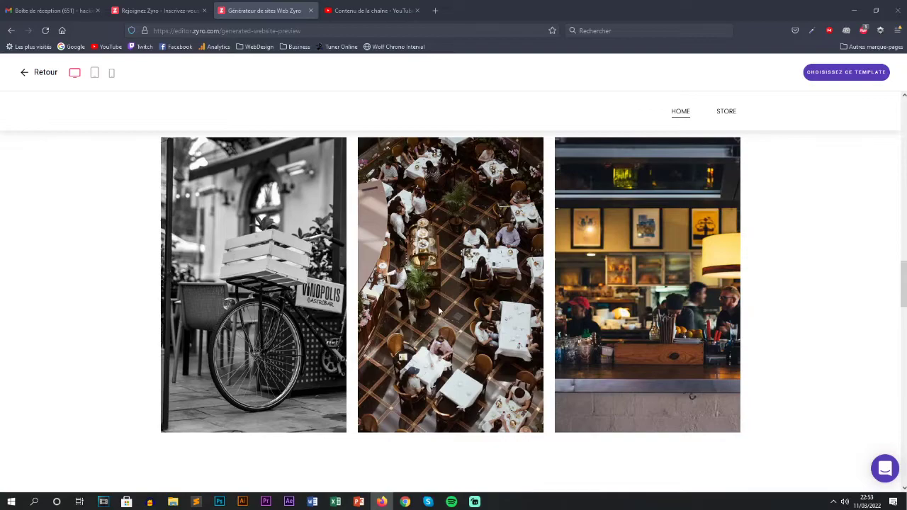
pyautogui.scroll(-8, 616, 316)
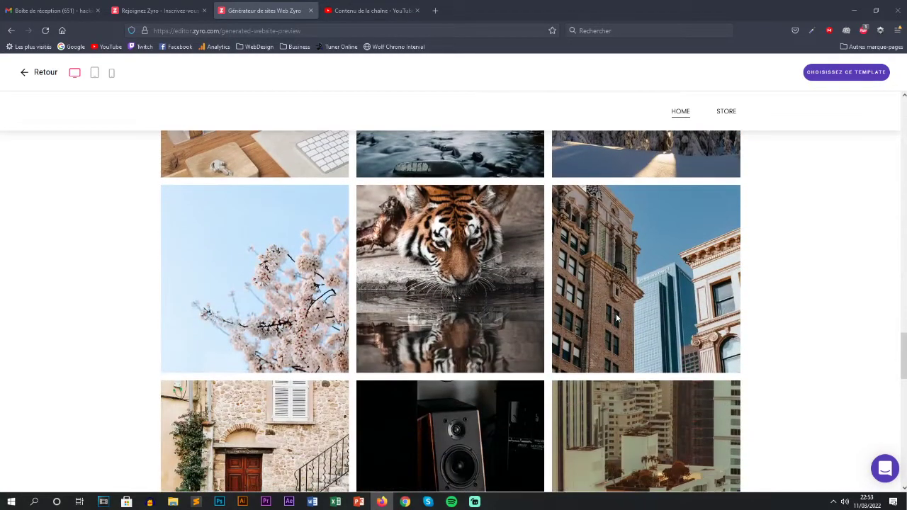
pyautogui.scroll(-10, 616, 315)
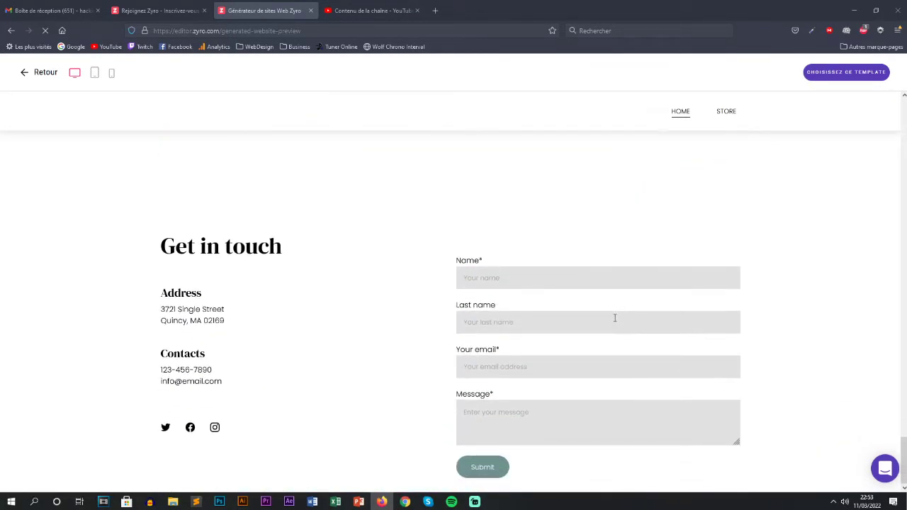
pyautogui.scroll(8, 614, 318)
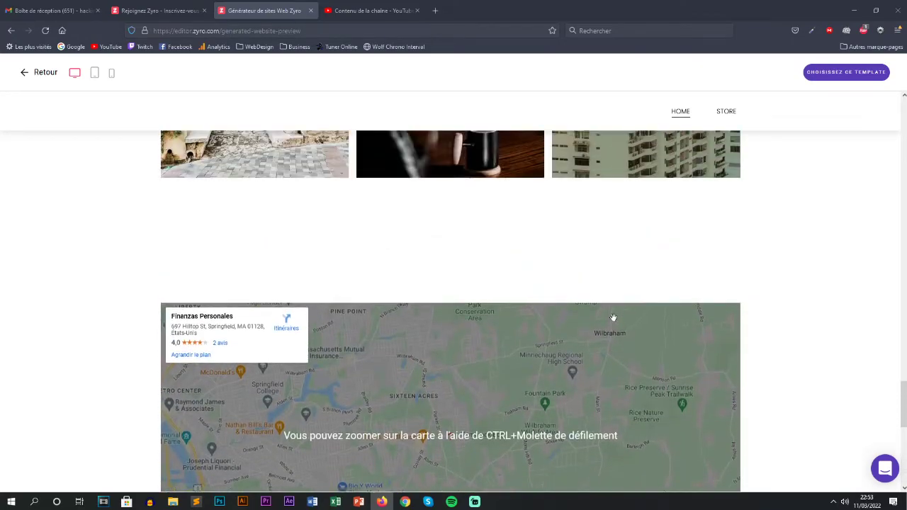
pyautogui.scroll(-3, 614, 323)
pyautogui.scroll(-3, 614, 323)
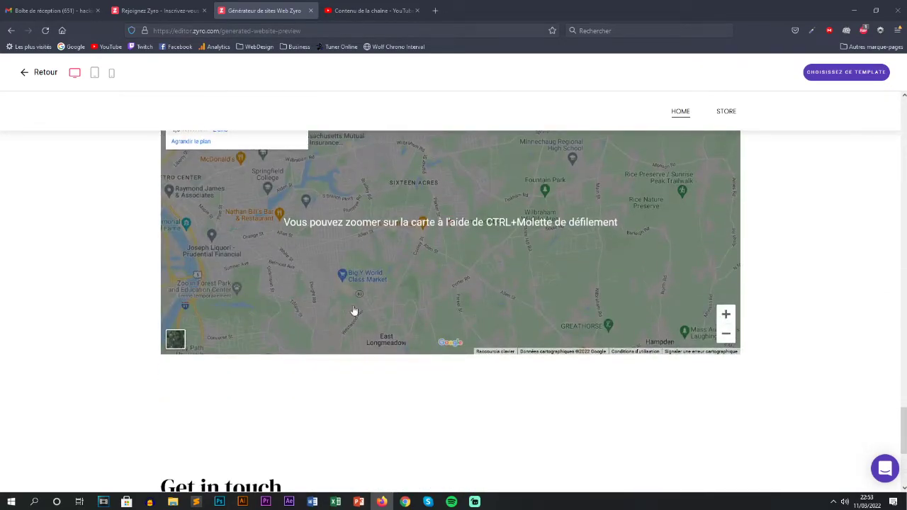
pyautogui.scroll(9, 357, 282)
pyautogui.scroll(15, 425, 319)
pyautogui.scroll(4, 461, 407)
pyautogui.scroll(4, 499, 363)
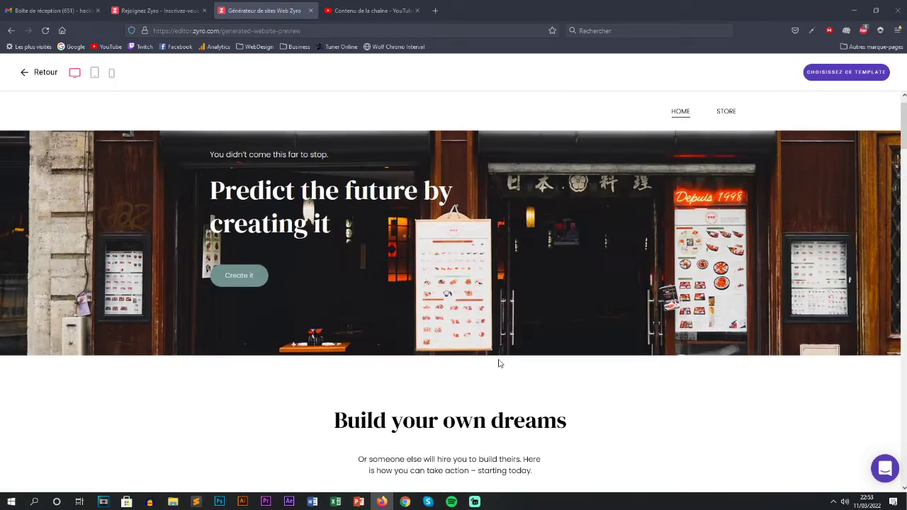
pyautogui.scroll(1, 210, 343)
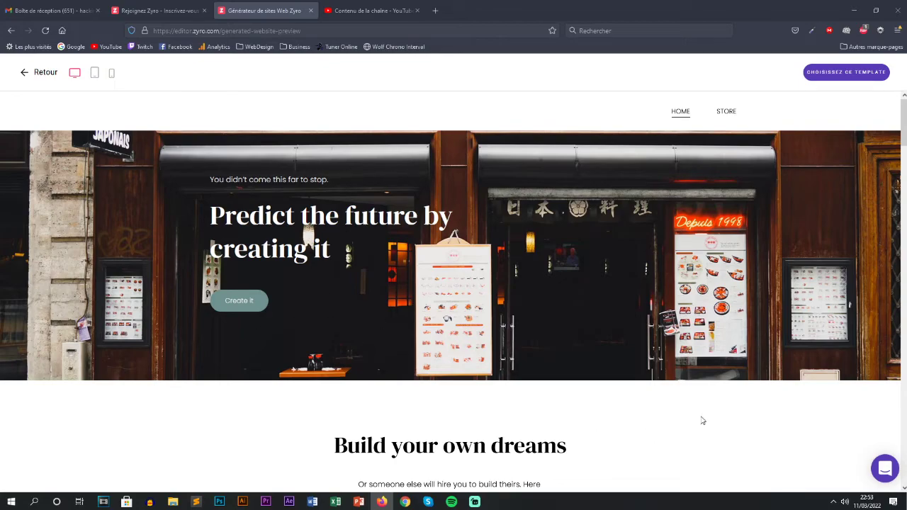
# Open the Store page in the template preview and look through its sample products.
pyautogui.click(723, 114)
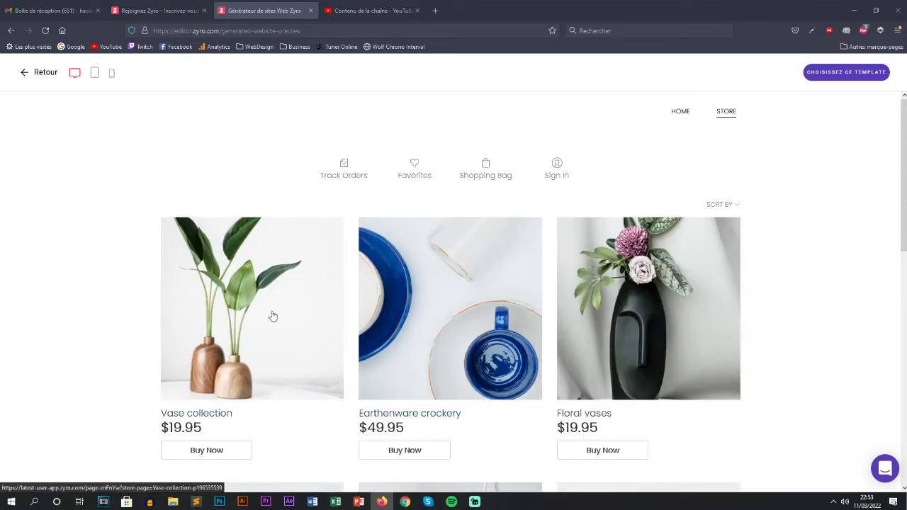
pyautogui.scroll(-4, 664, 383)
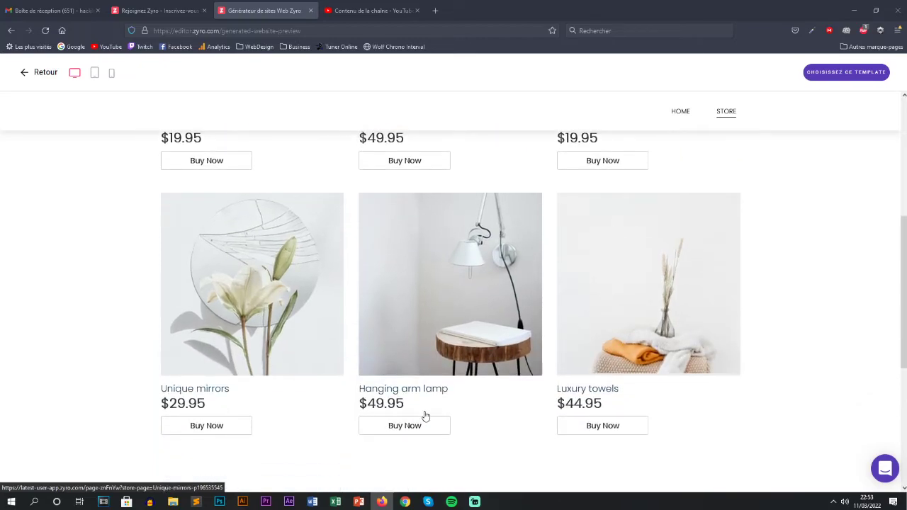
pyautogui.scroll(4, 473, 357)
# Return to the generated sites and choose the template with the restaurant storefront banner.
pyautogui.click(51, 76)
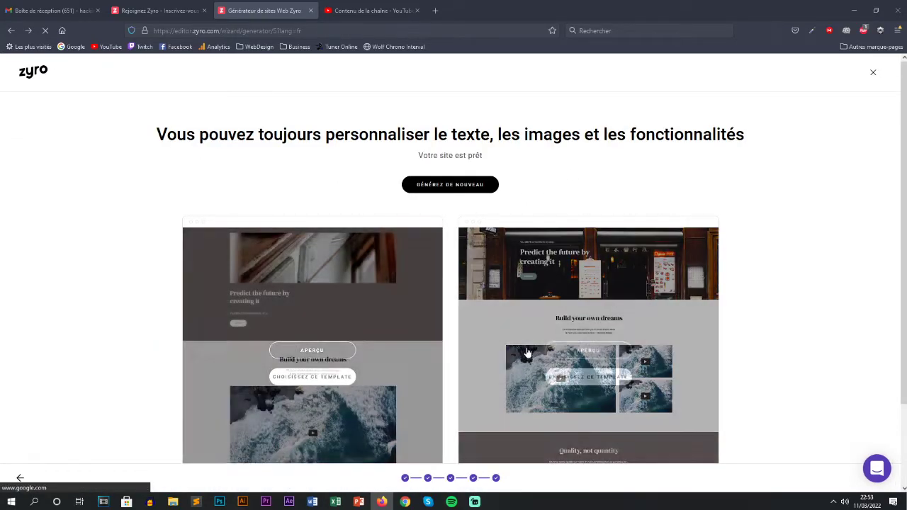
pyautogui.scroll(-2, 560, 305)
pyautogui.click(589, 280)
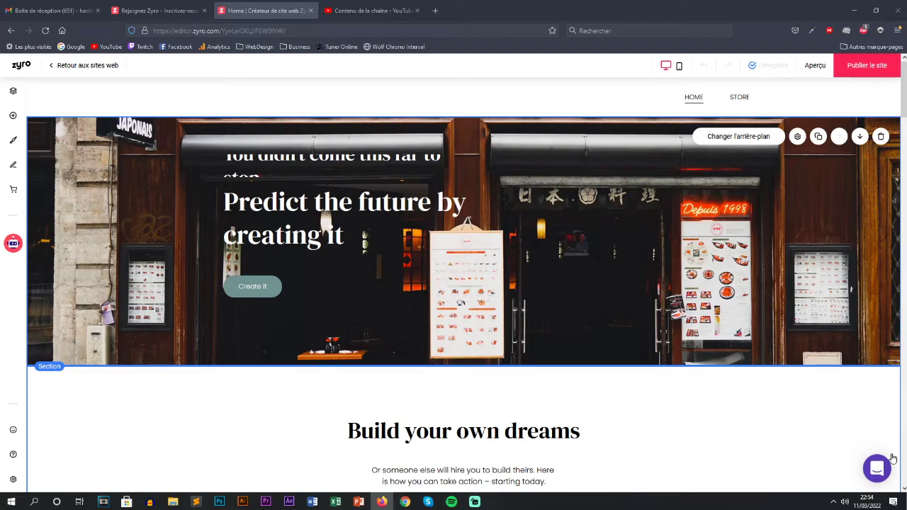
# Examine the generated Home page in the editor, from the Build your own dreams section down to the map and footer contact form.
pyautogui.scroll(-3, 894, 459)
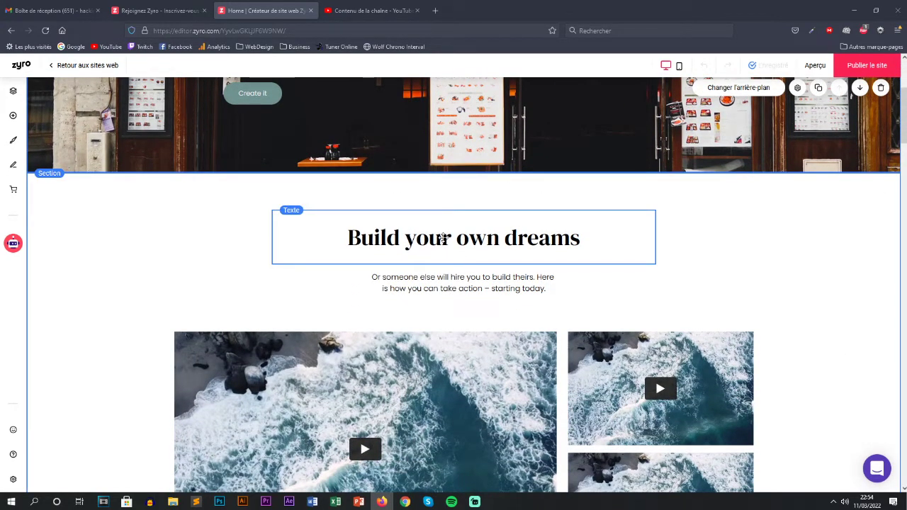
pyautogui.click(442, 238)
pyautogui.click(431, 283)
pyautogui.click(451, 370)
pyautogui.scroll(-8, 449, 211)
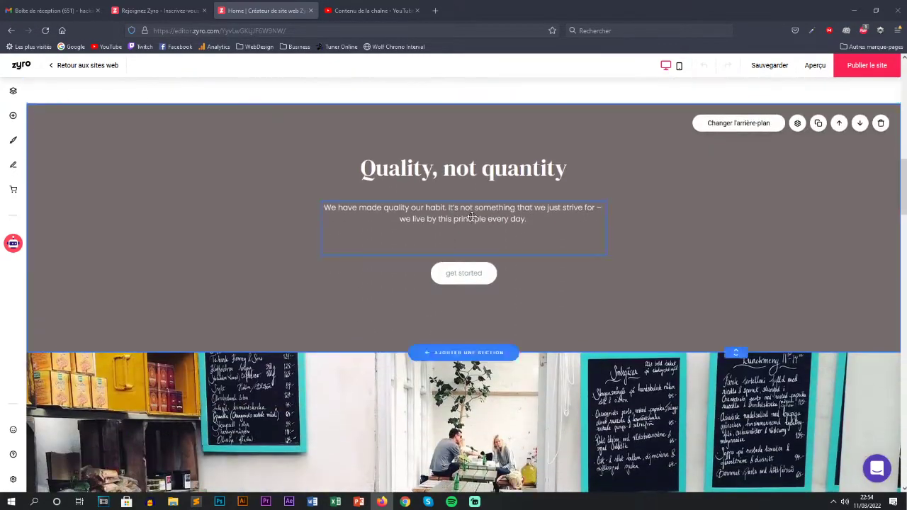
pyautogui.scroll(-8, 472, 216)
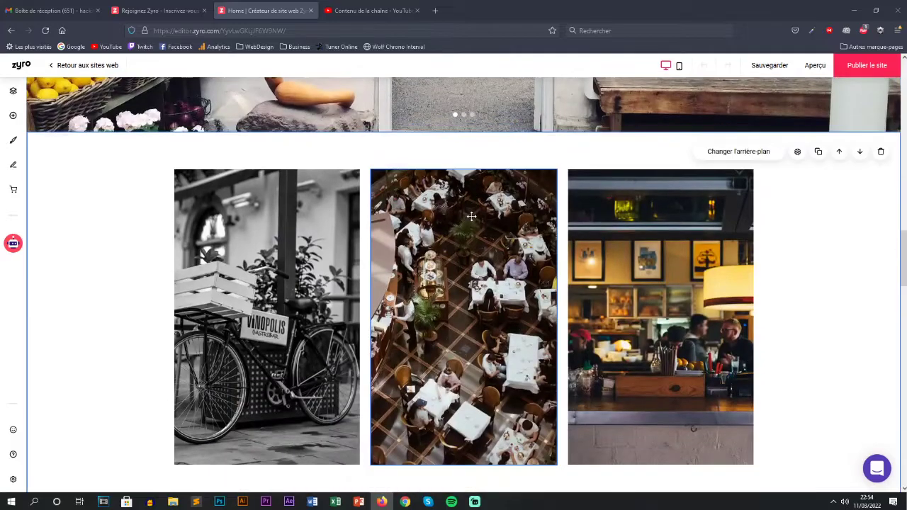
pyautogui.scroll(-7, 471, 217)
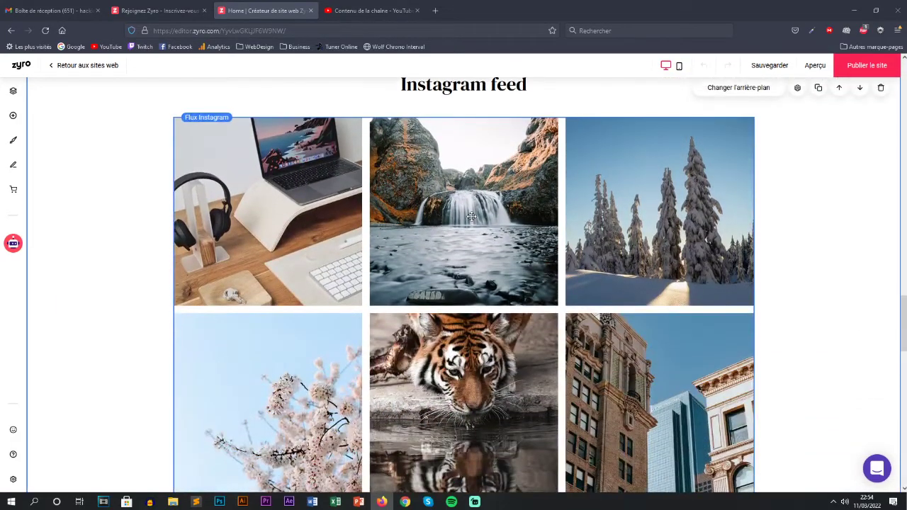
pyautogui.scroll(-8, 471, 216)
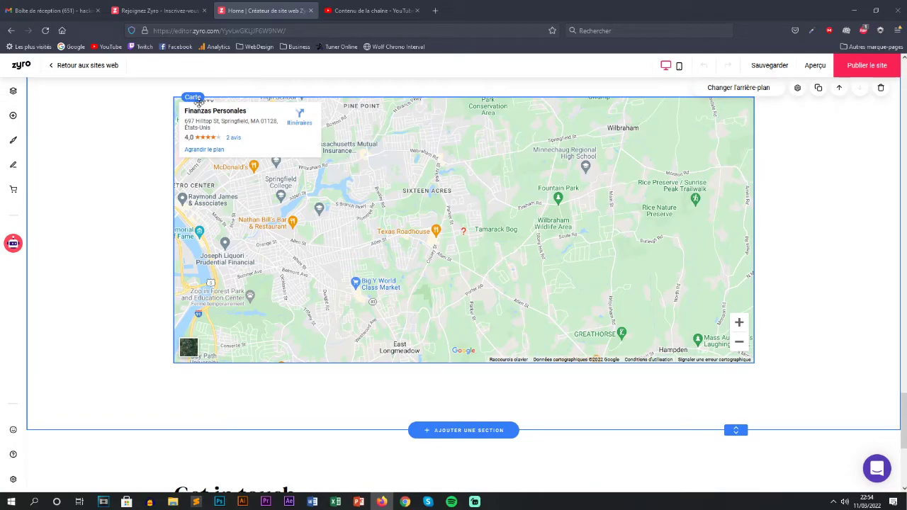
pyautogui.scroll(-3, 443, 380)
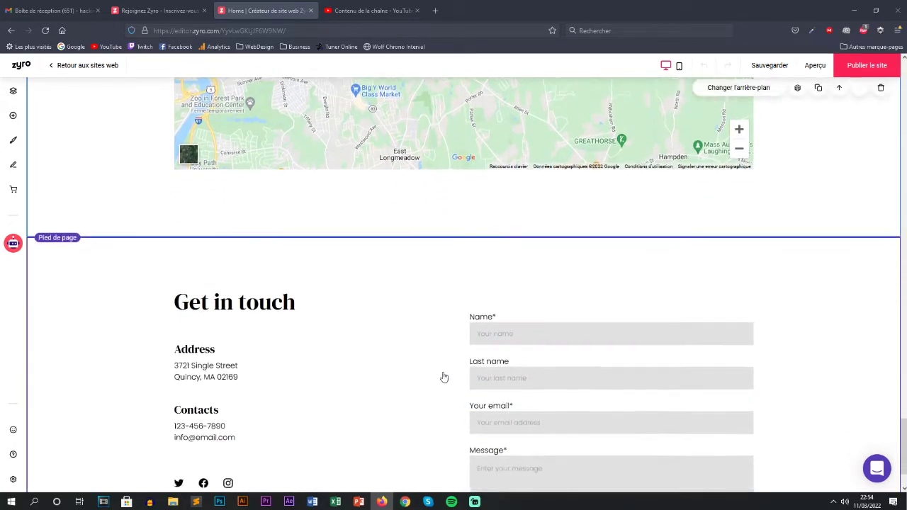
pyautogui.scroll(1, 300, 315)
pyautogui.scroll(2, 301, 315)
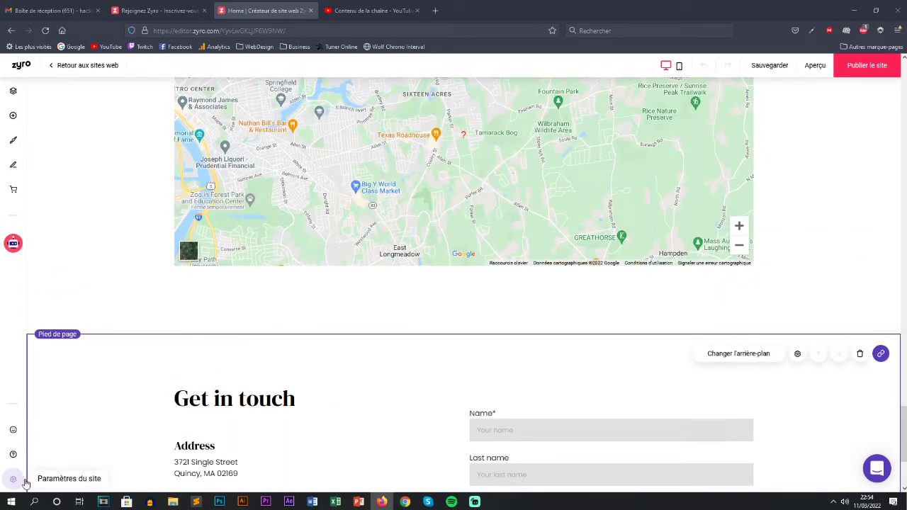
# Open the list of AI tools, look at the logo creator, AI writer and heatmap entries, and close it.
pyautogui.scroll(3, 87, 375)
pyautogui.scroll(6, 86, 375)
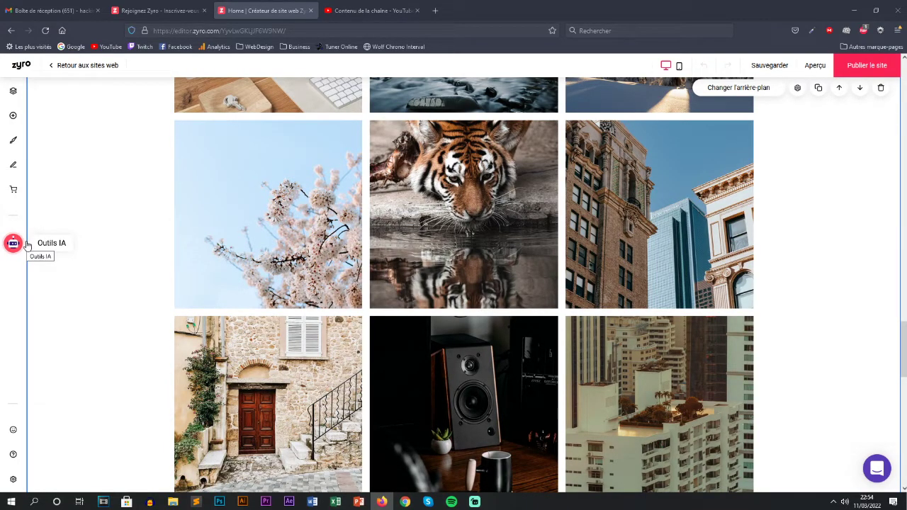
pyautogui.scroll(8, 53, 247)
pyautogui.scroll(1, 71, 261)
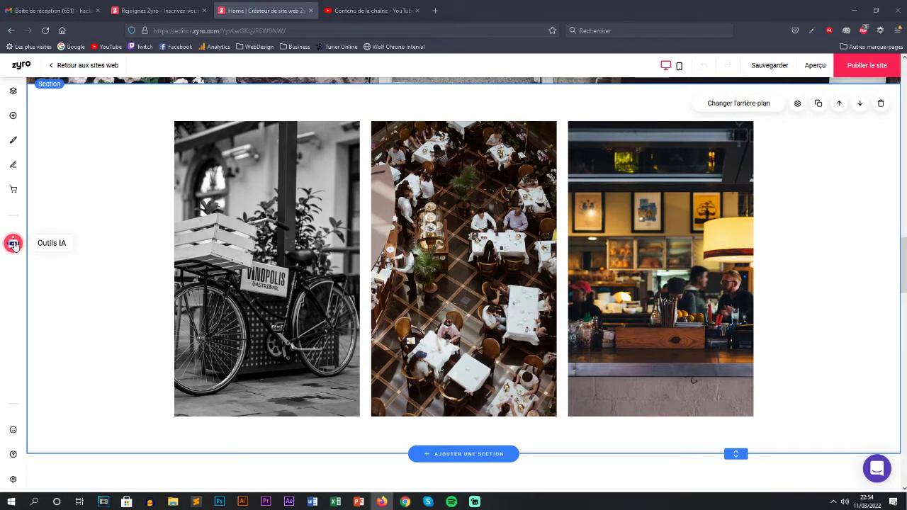
pyautogui.click(14, 242)
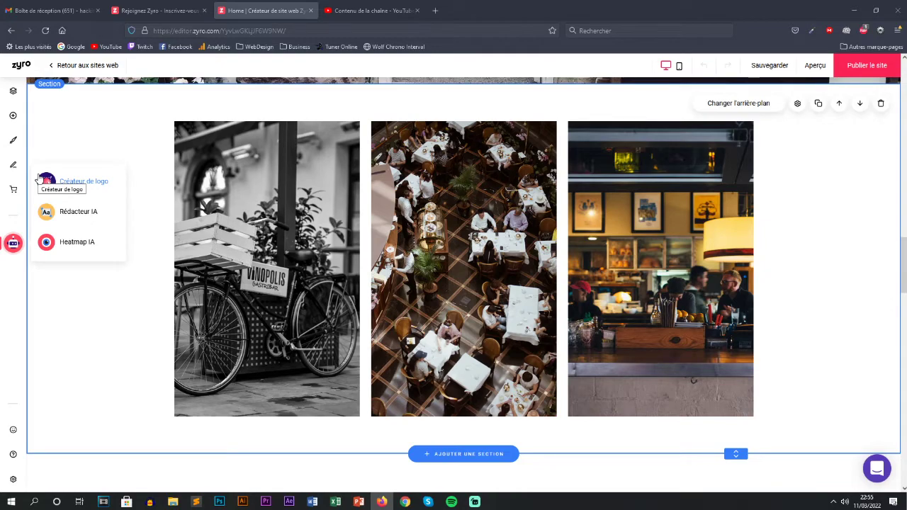
pyautogui.click(15, 244)
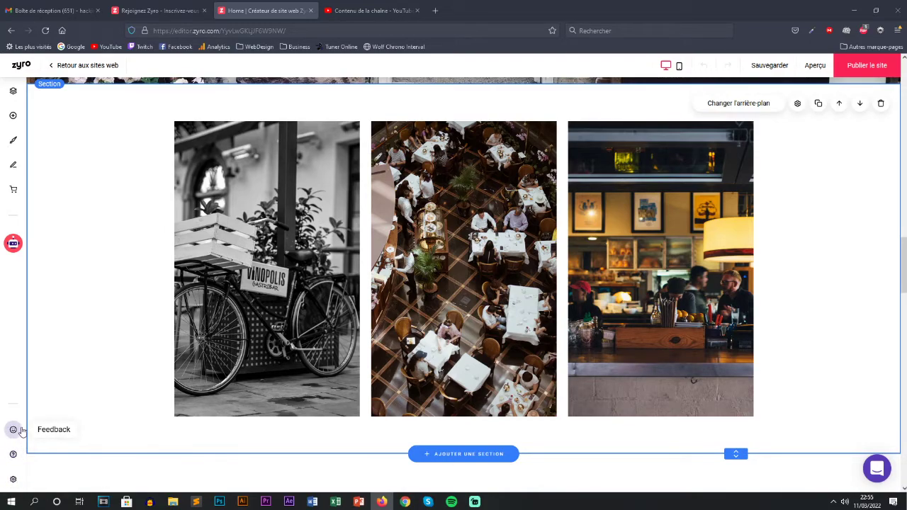
# Open the site's SEO settings and set the website language to French.
pyautogui.click(13, 479)
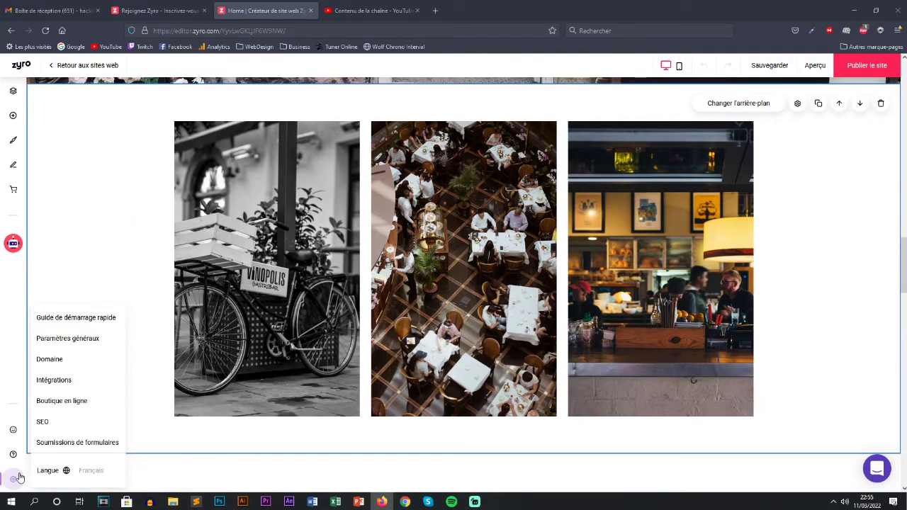
pyautogui.click(42, 424)
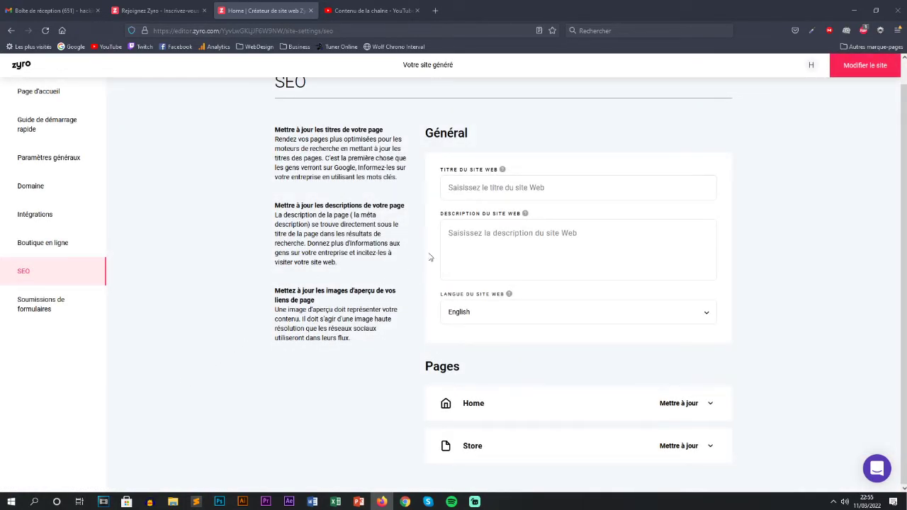
pyautogui.click(454, 189)
pyautogui.click(474, 230)
pyautogui.click(466, 317)
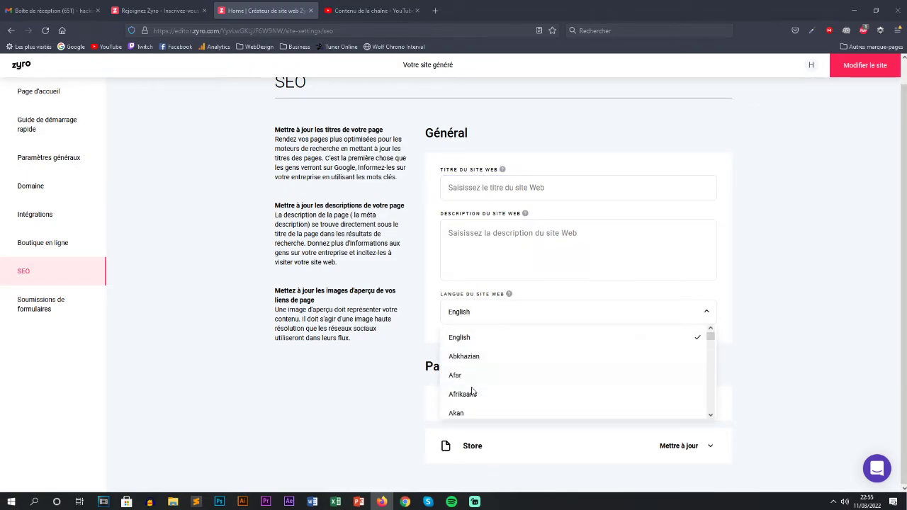
pyautogui.scroll(-10, 478, 360)
pyautogui.scroll(-5, 477, 363)
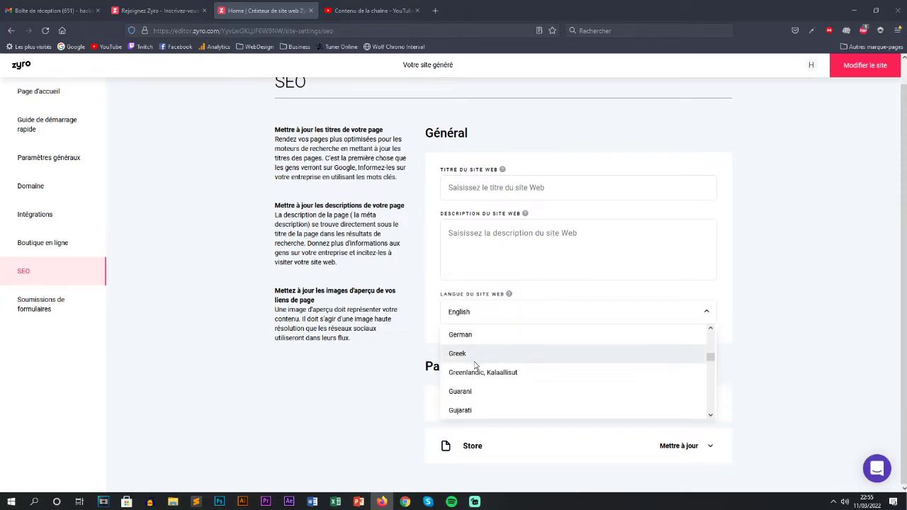
pyautogui.click(458, 348)
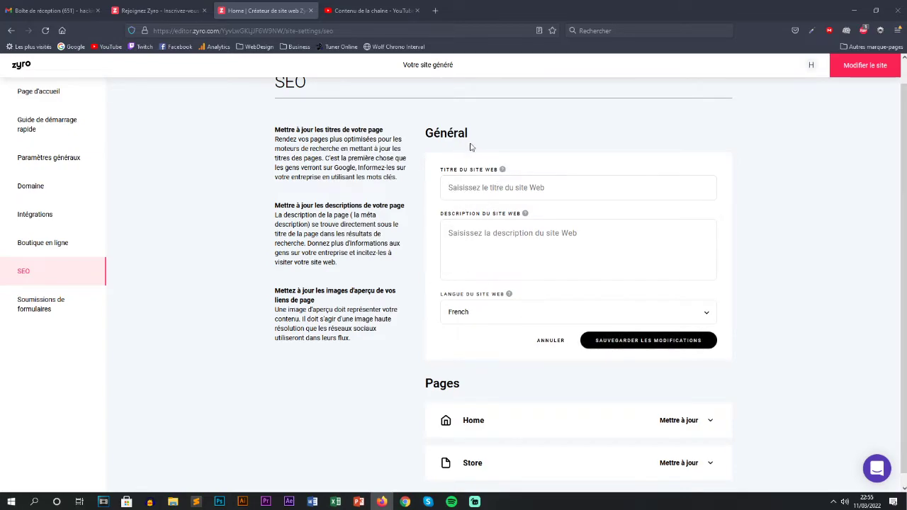
# Expand the Home page's SEO entry, examine its title, description and preview image fields, and collapse it.
pyautogui.scroll(-1, 611, 357)
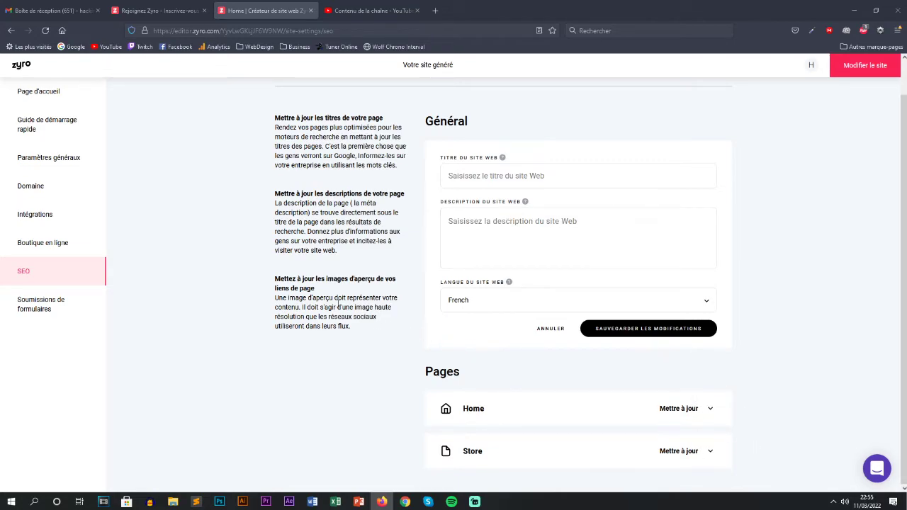
pyautogui.click(668, 409)
pyautogui.scroll(-3, 709, 411)
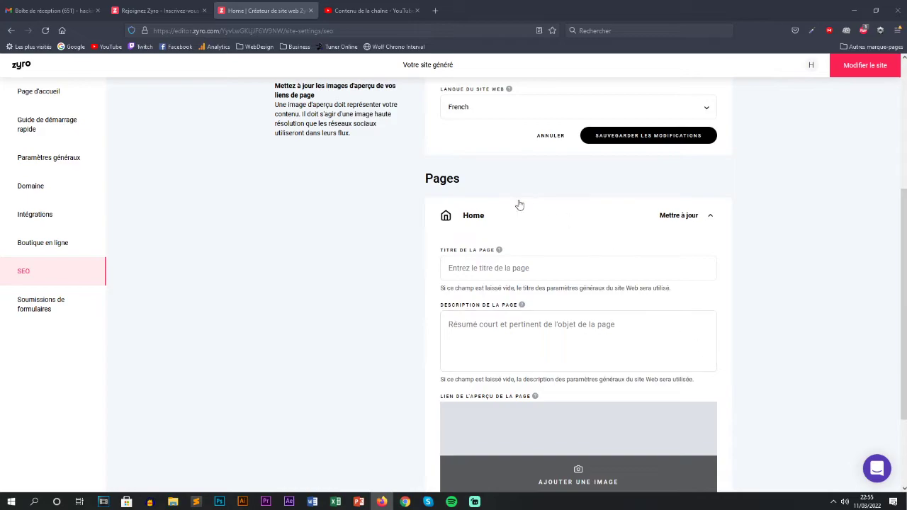
pyautogui.click(699, 219)
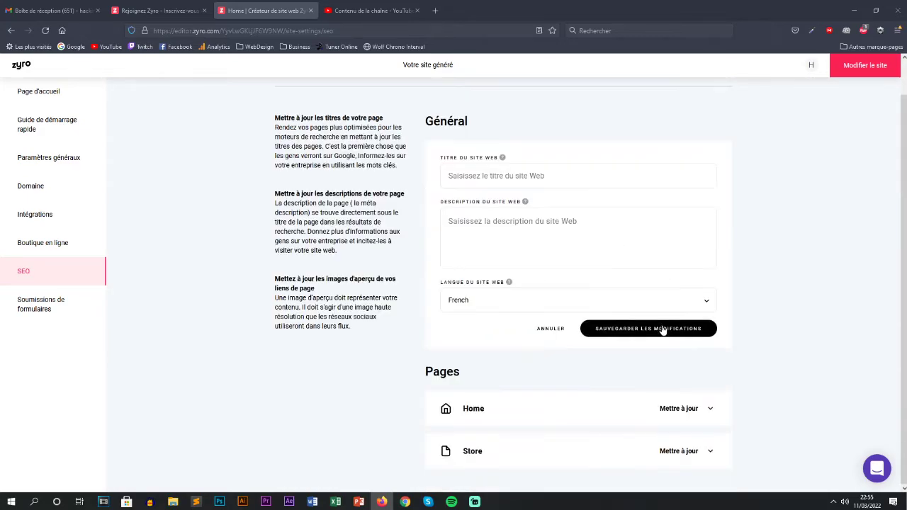
# Expand the Store page's SEO entry and set its page title to "Notre boutique !".
pyautogui.click(677, 450)
pyautogui.scroll(-4, 655, 361)
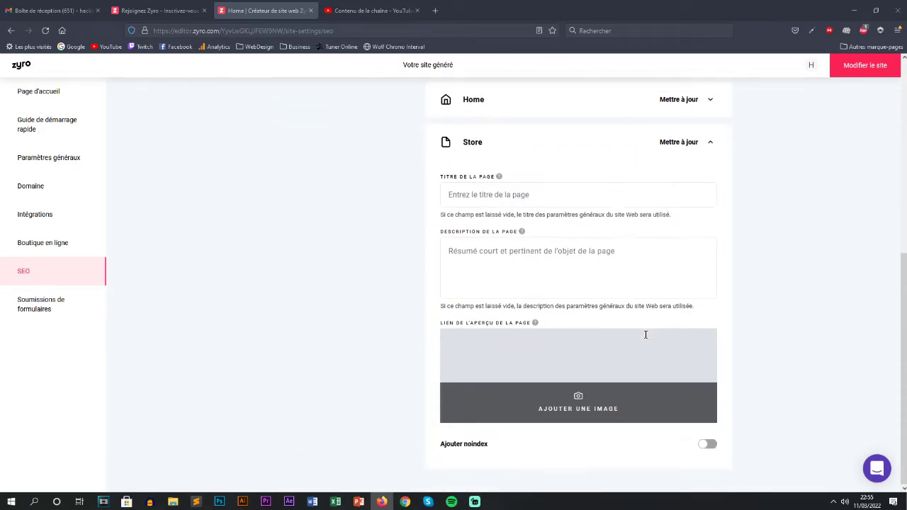
pyautogui.click(491, 193)
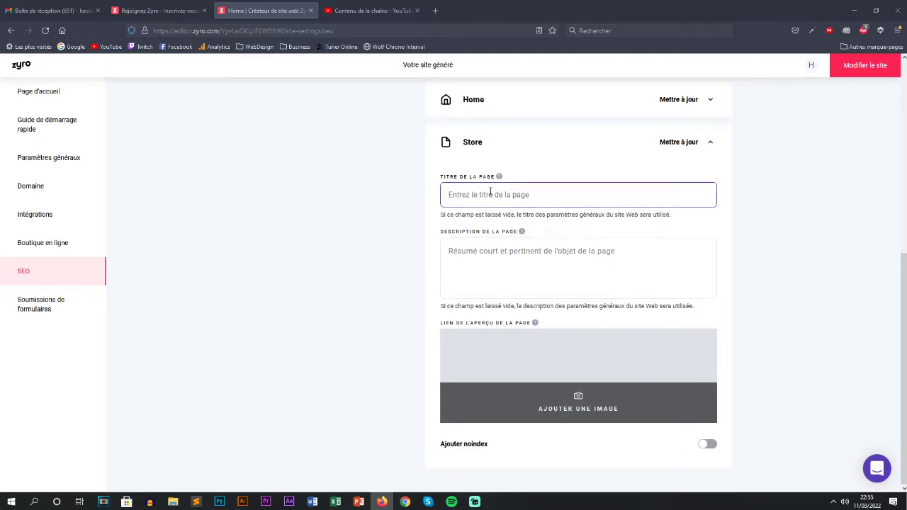
pyautogui.write('Notrebou')
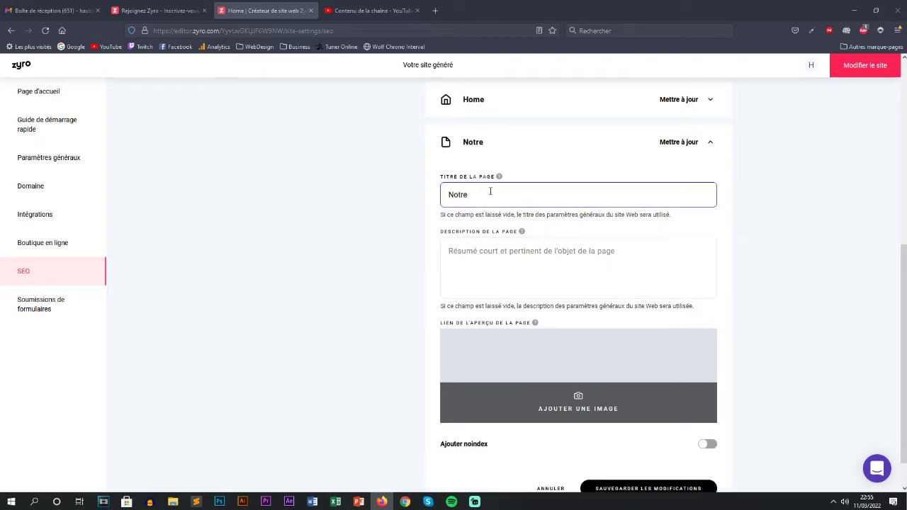
pyautogui.press('BackSpace')
pyautogui.press('BackSpace')
pyautogui.write('outiqu')
pyautogui.click(367, 320)
# Look at the Store page's SEO description field and try its noindex option, switching it on and back off.
pyautogui.click(557, 268)
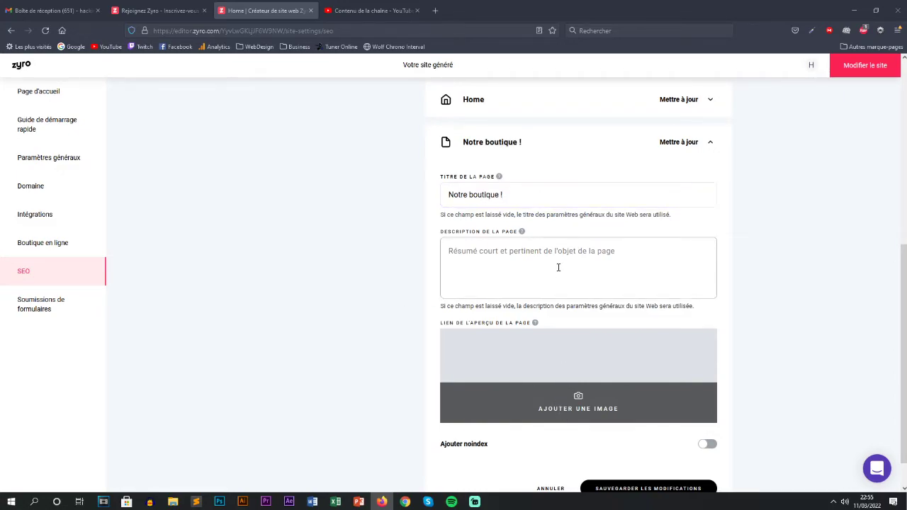
pyautogui.scroll(-1, 378, 229)
pyautogui.scroll(1, 468, 213)
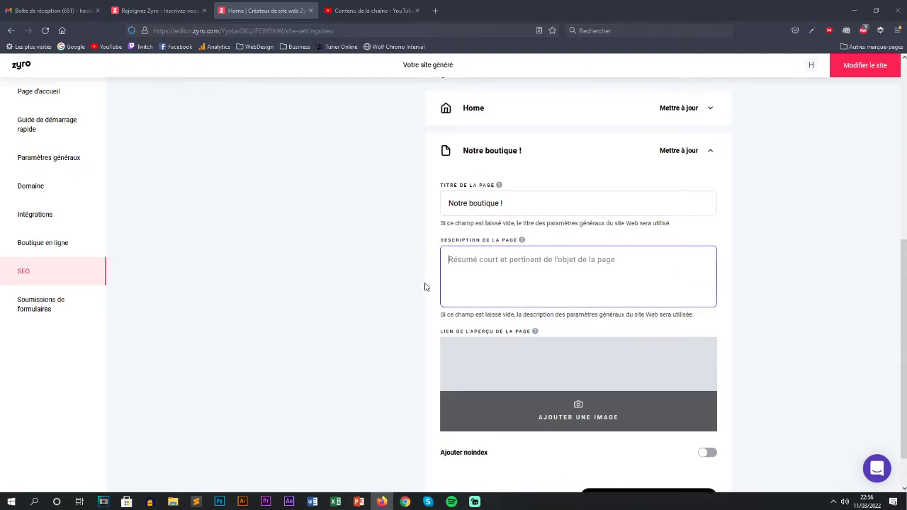
pyautogui.scroll(-1, 520, 423)
pyautogui.click(707, 405)
pyautogui.click(707, 405)
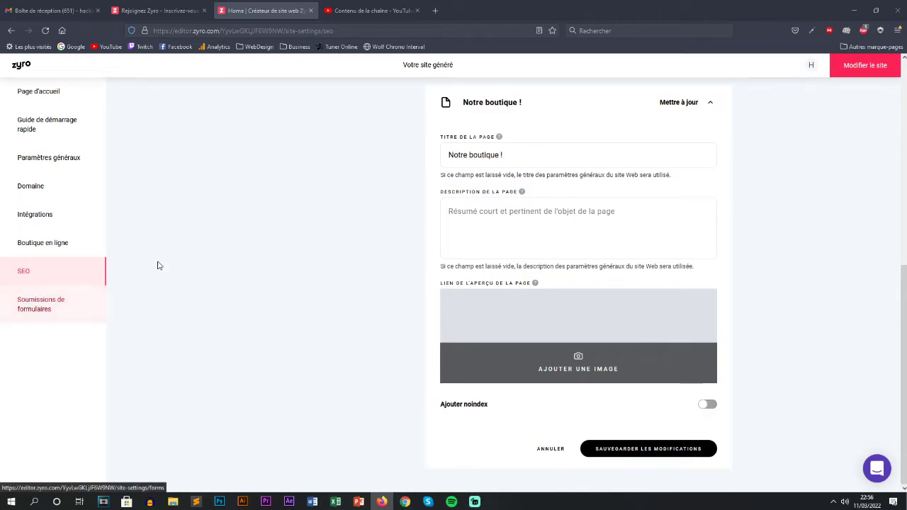
# View the form submissions page and open the favicon task from the quick start guide.
pyautogui.click(79, 303)
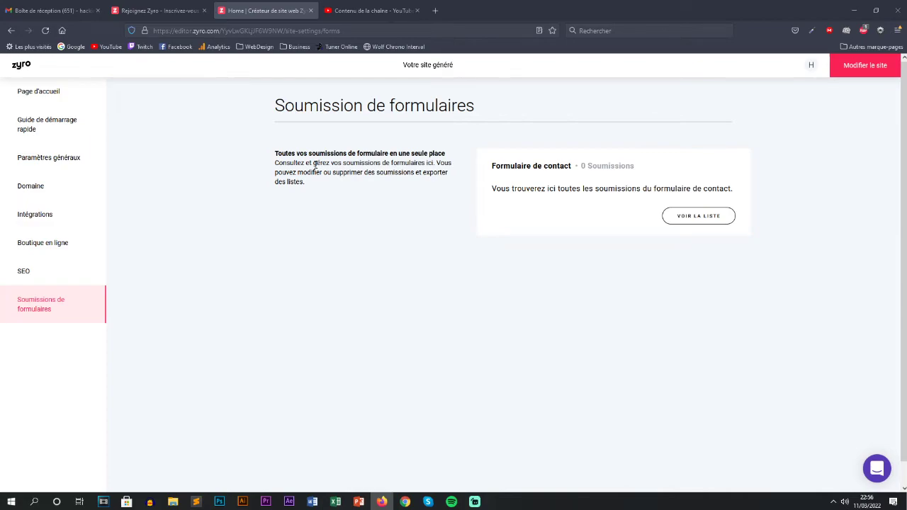
pyautogui.click(68, 134)
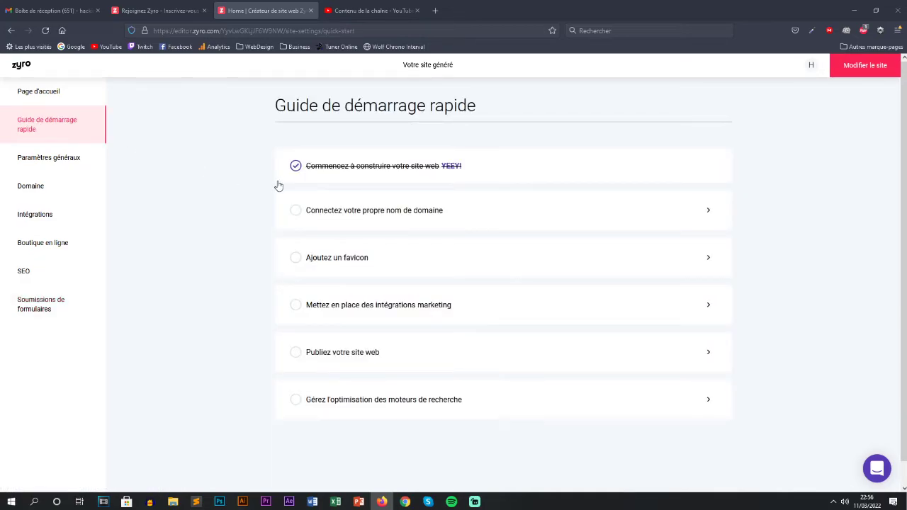
pyautogui.click(662, 263)
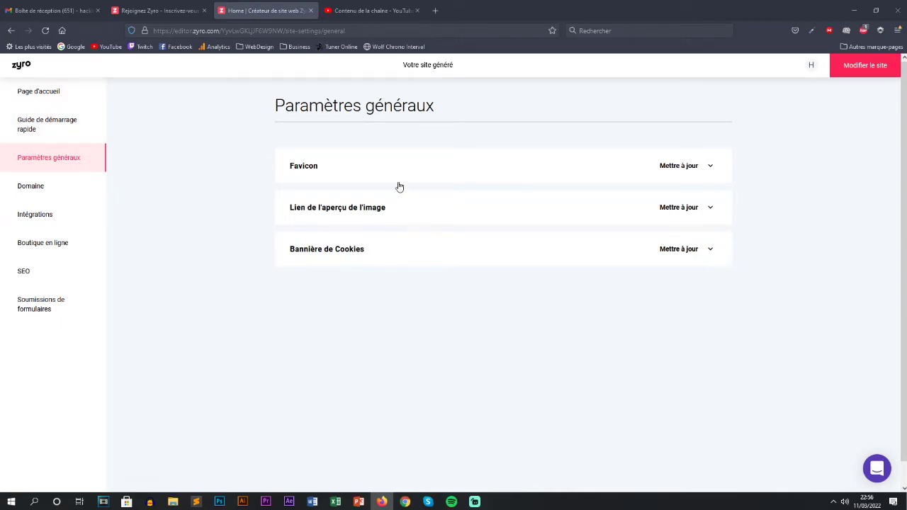
# Expand the favicon, image preview link and cookie banner entries in the general settings to examine their options.
pyautogui.click(677, 168)
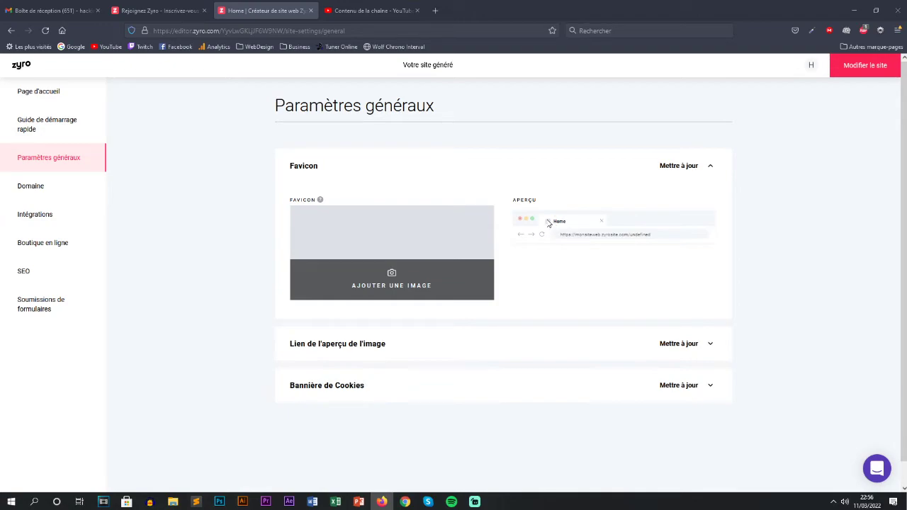
pyautogui.click(431, 346)
pyautogui.scroll(-1, 648, 367)
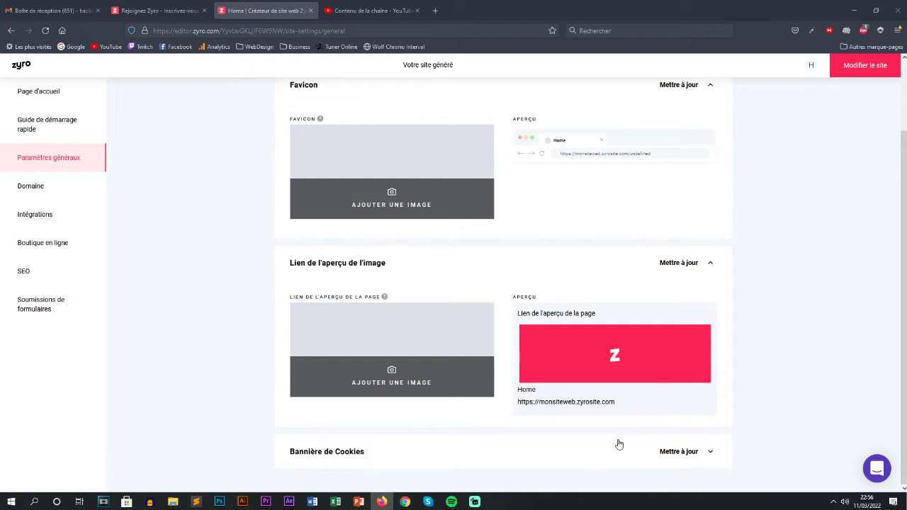
pyautogui.click(674, 461)
pyautogui.scroll(-1, 377, 249)
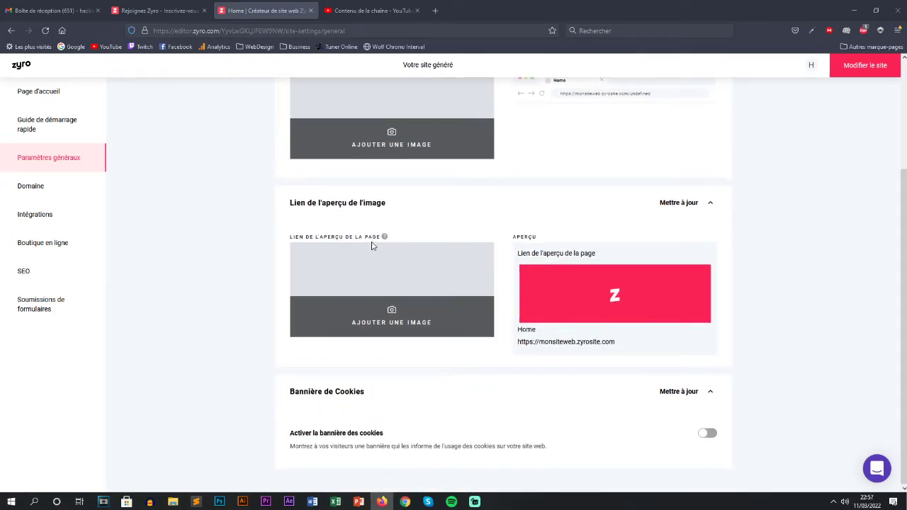
# Enable the cookie banner and read the description of what it shows visitors.
pyautogui.click(708, 433)
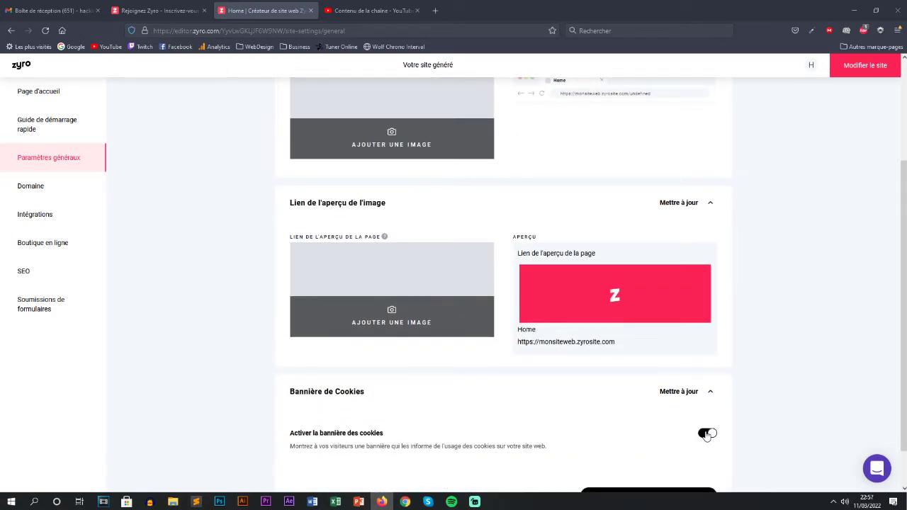
pyautogui.scroll(-1, 691, 425)
pyautogui.moveTo(291, 399); pyautogui.dragTo(557, 419)
pyautogui.click(557, 418)
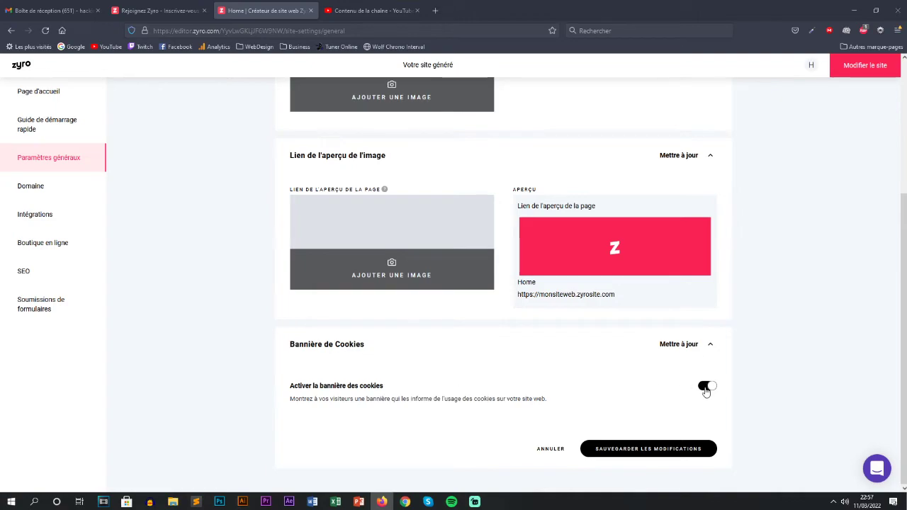
# Open the publishing task from the quick start guide, view the subscriptions offered for the site, and close the dialog.
pyautogui.click(69, 137)
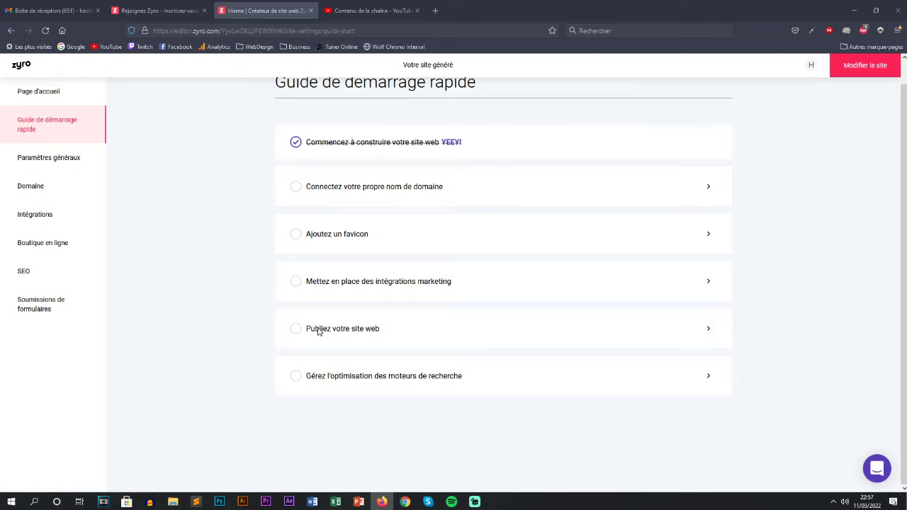
pyautogui.click(580, 322)
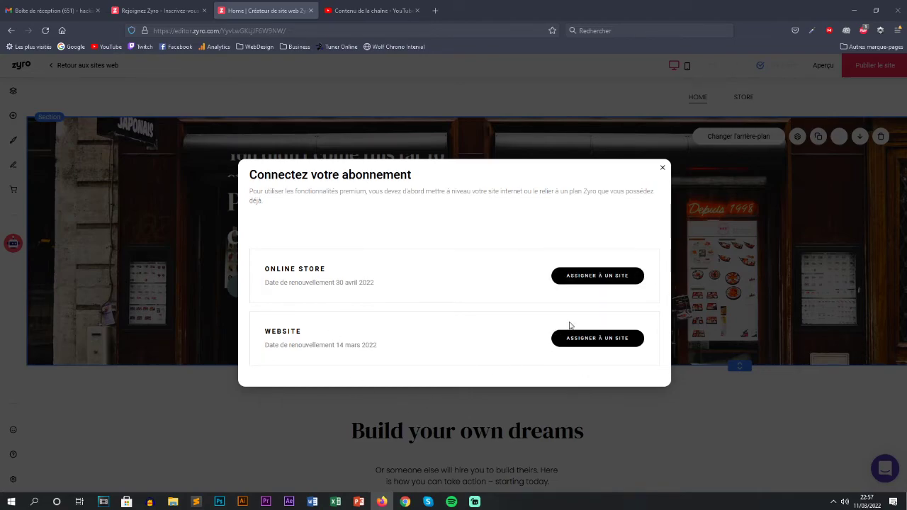
pyautogui.click(663, 169)
# Switch to the browser tab with Zyro's subscription payment page and go back to the Zyro home page.
pyautogui.click(129, 11)
pyautogui.click(12, 30)
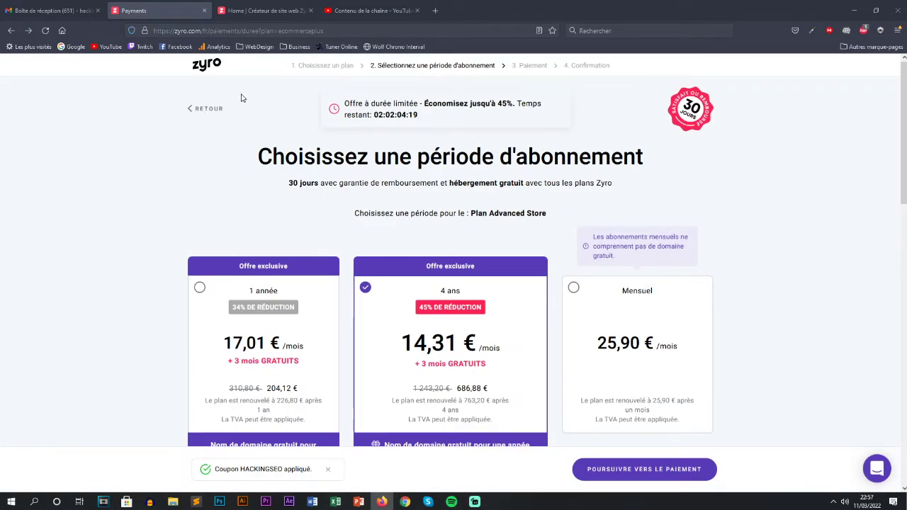
pyautogui.click(219, 110)
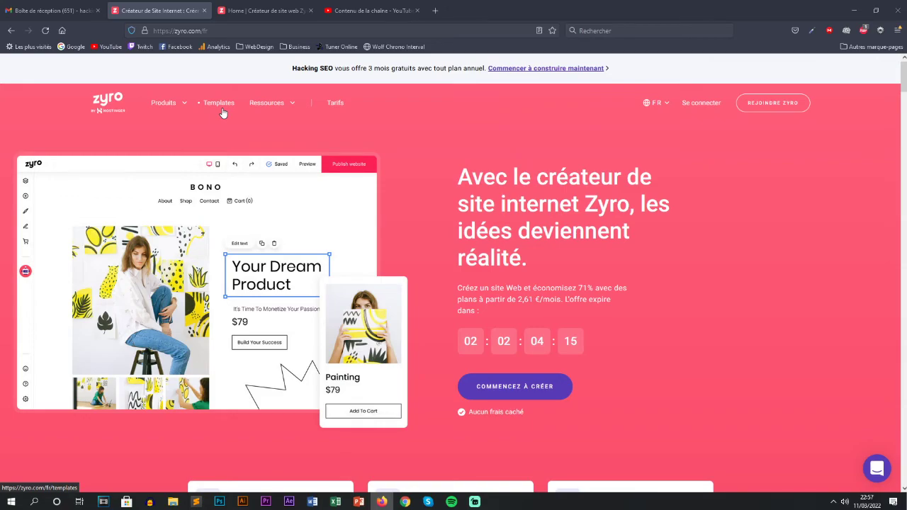
# Compare the prices and included features of the Website, Business, Online Store and Advanced Store plans.
pyautogui.scroll(-4, 485, 312)
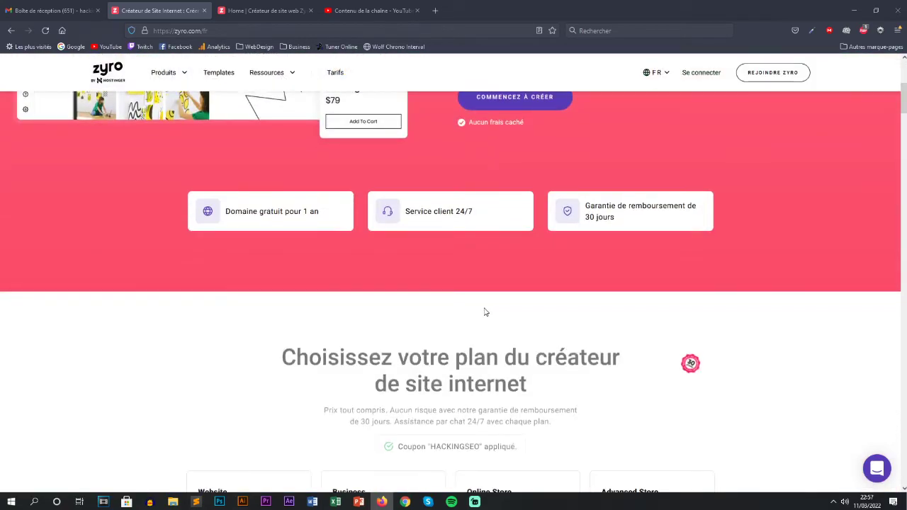
pyautogui.scroll(-4, 485, 312)
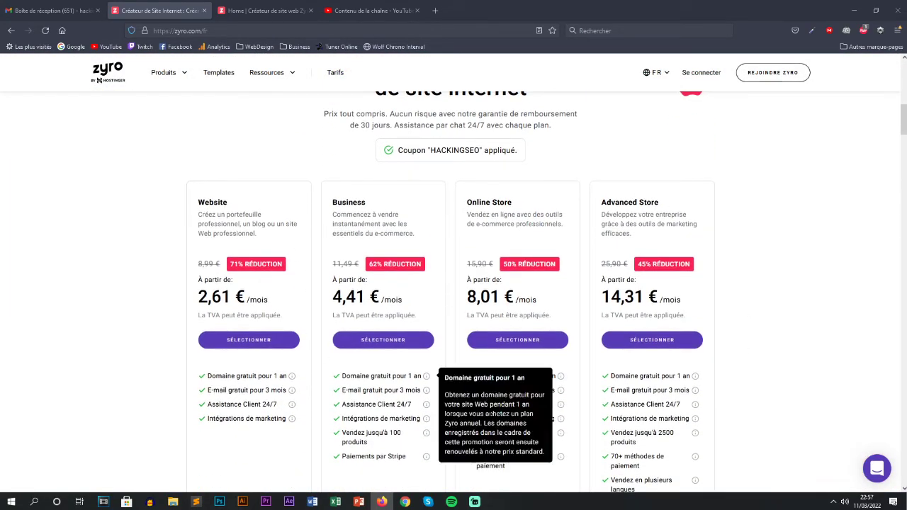
pyautogui.scroll(1, 425, 457)
pyautogui.scroll(-2, 461, 390)
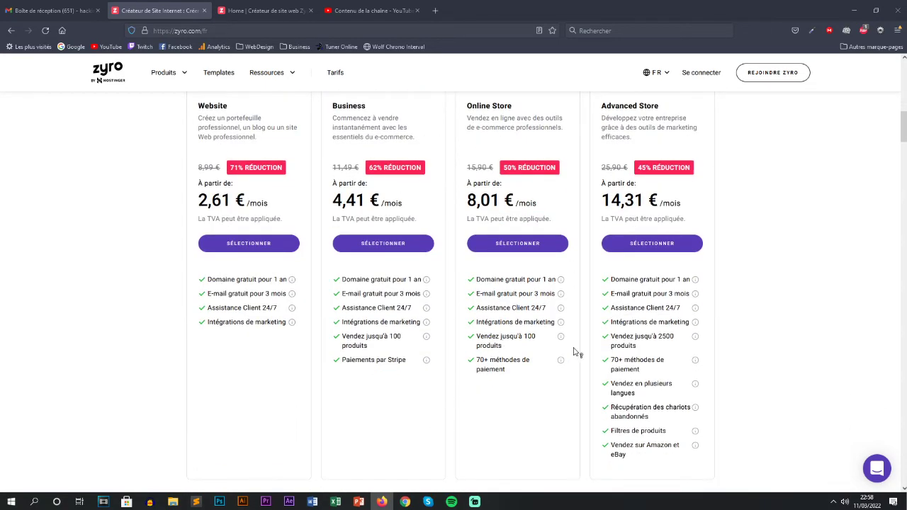
pyautogui.scroll(1, 485, 468)
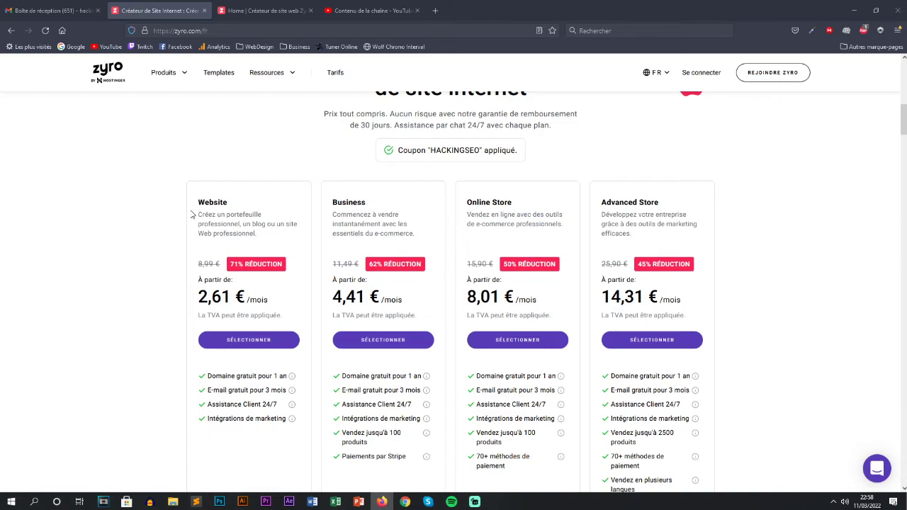
pyautogui.moveTo(198, 192); pyautogui.dragTo(229, 216)
pyautogui.click(186, 233)
pyautogui.scroll(-2, 187, 235)
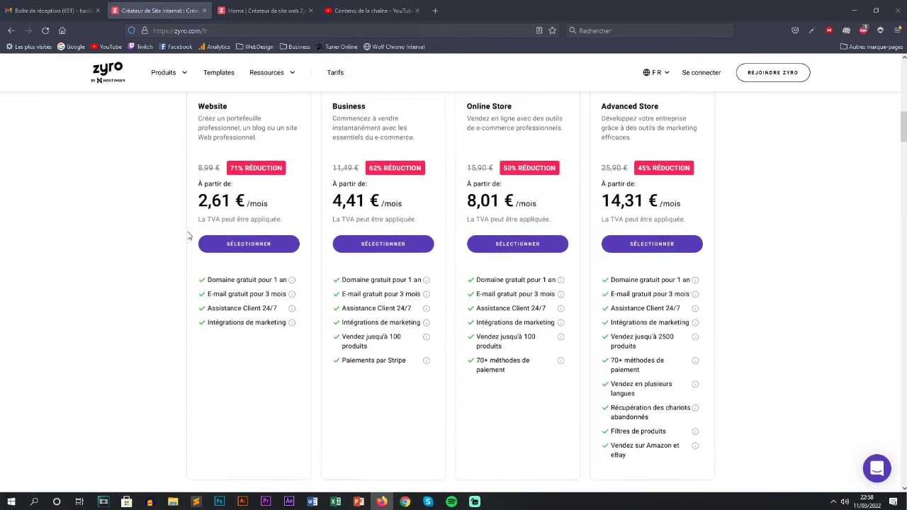
pyautogui.scroll(4, 188, 235)
pyautogui.scroll(-3, 188, 236)
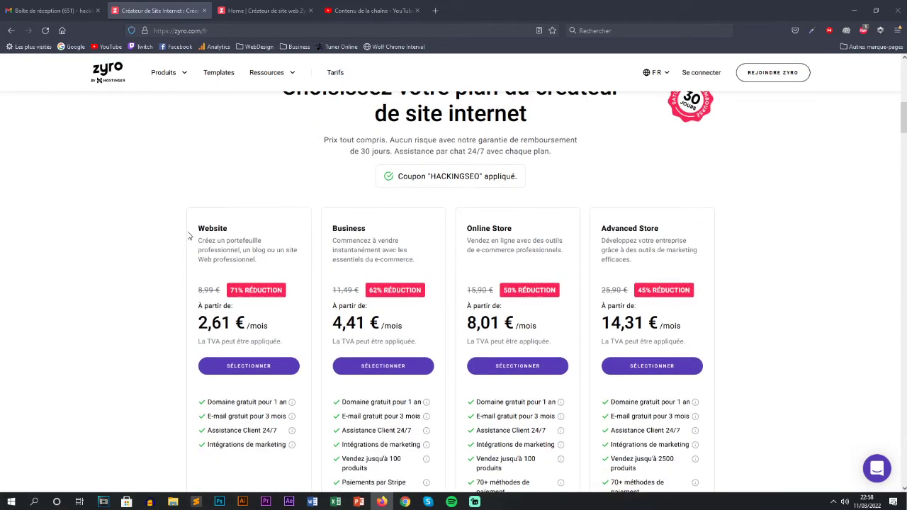